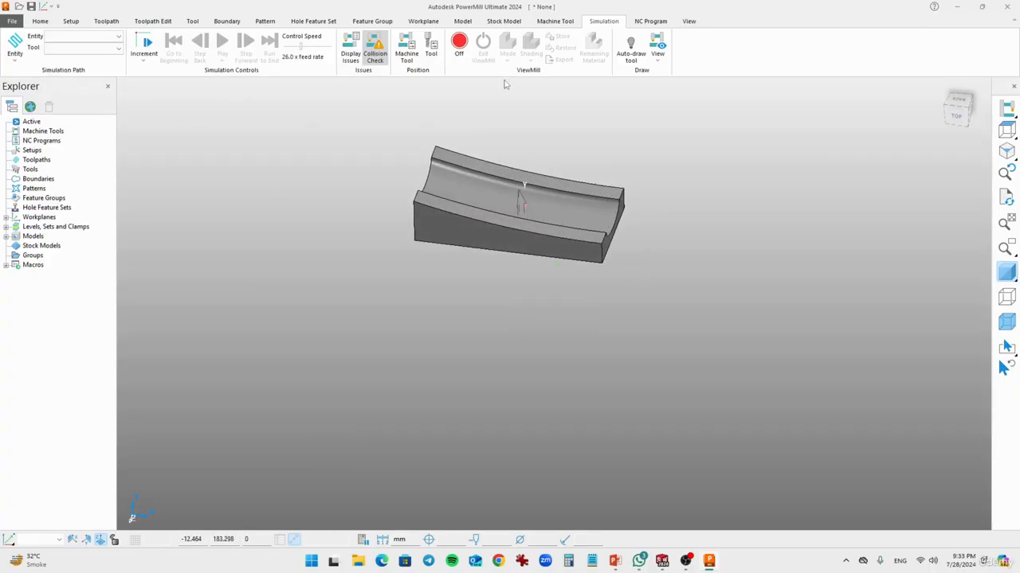
Examine the model's orientation relative to the axes from the top and from several angles, including its side face and curved channel
middle_click_drag(562, 275, 569, 246)
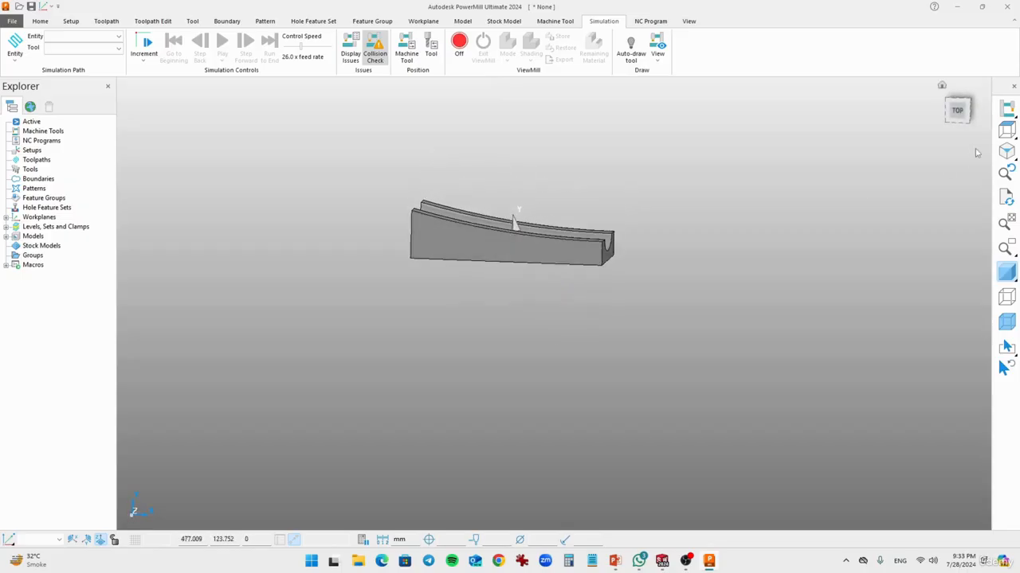
left_click(959, 110)
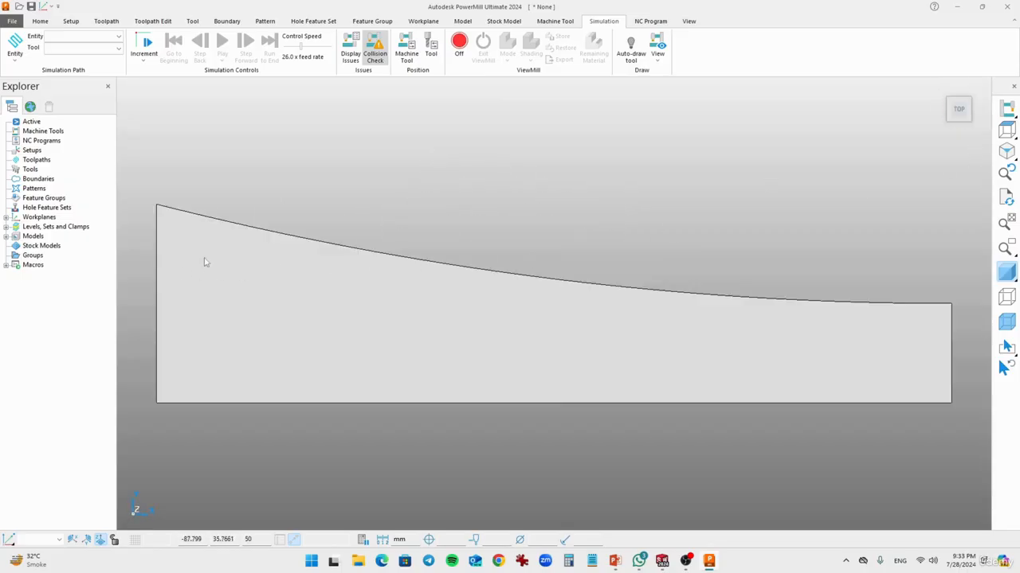
left_click(390, 331)
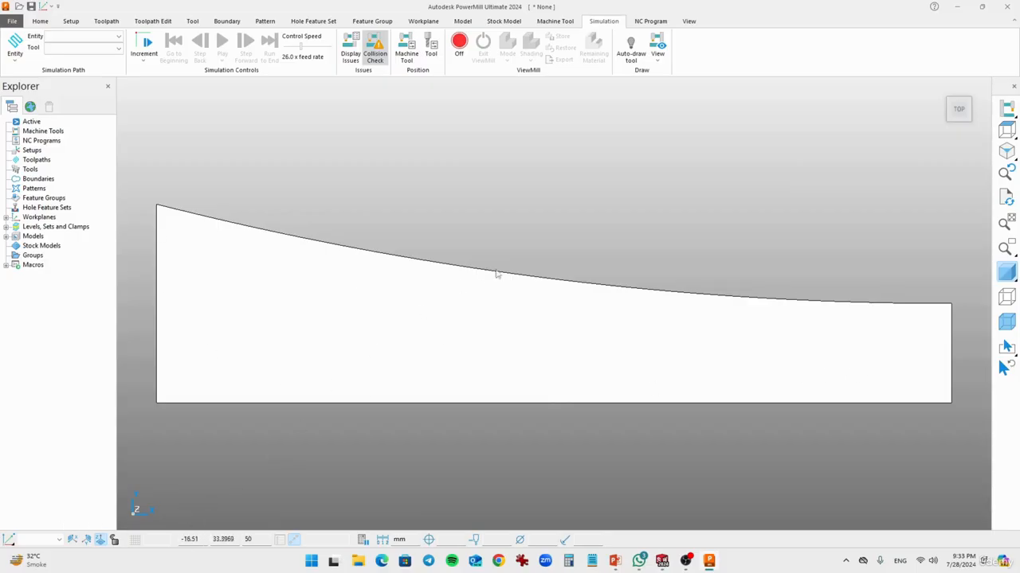
mouse_move(495, 274)
middle_mouse_down()
mouse_move(546, 296)
mouse_move(505, 375)
mouse_move(470, 252)
middle_mouse_up()
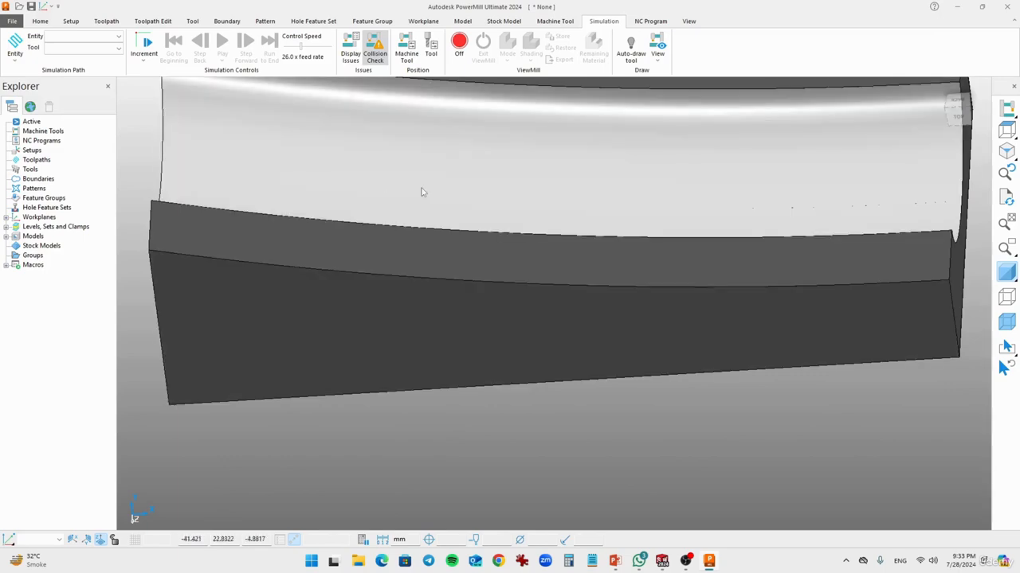
scroll(678, 222, "down", 3)
middle_click_drag(853, 225, 661, 289)
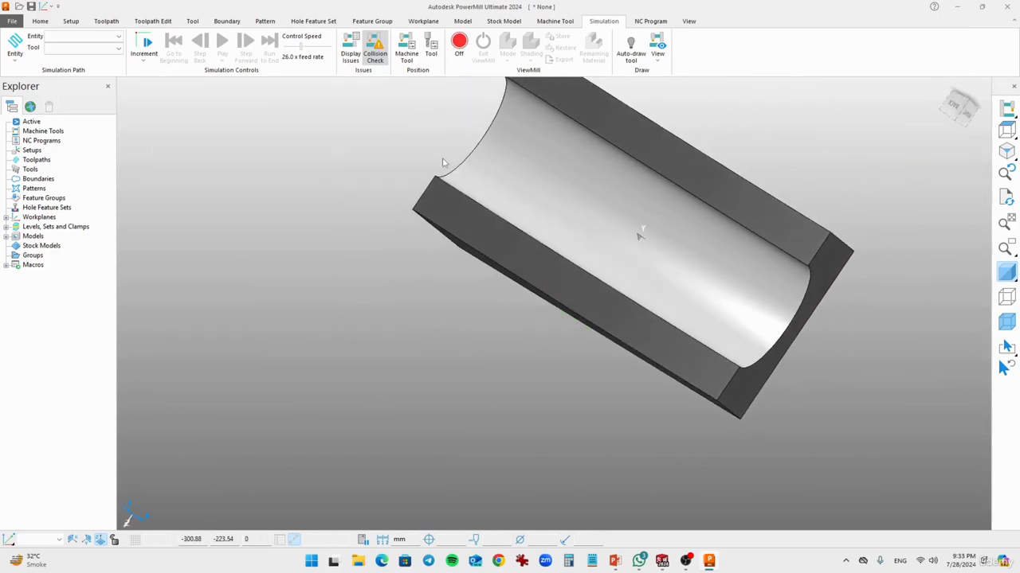
middle_click_drag(444, 162, 514, 181)
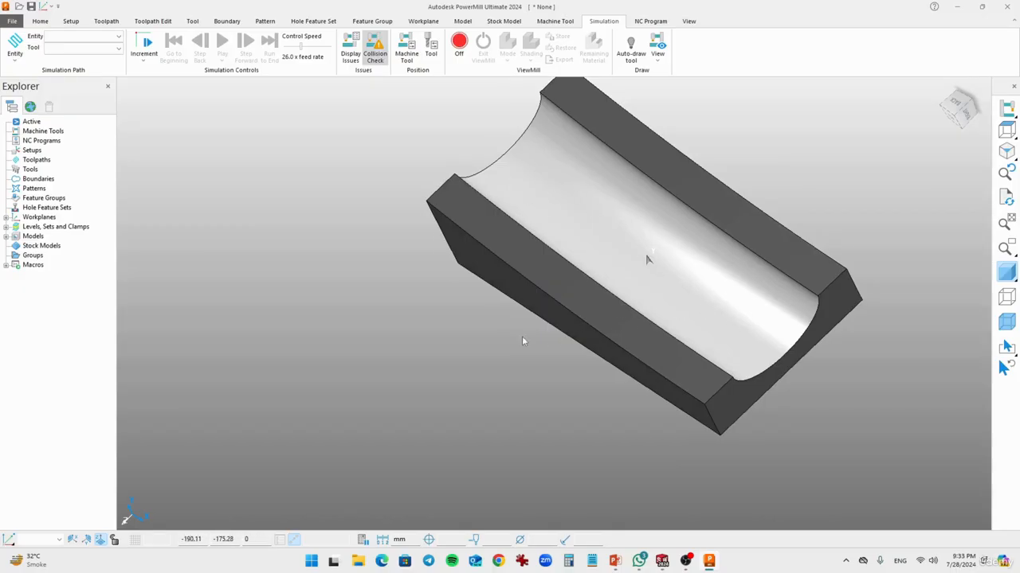
middle_click_drag(526, 342, 626, 267)
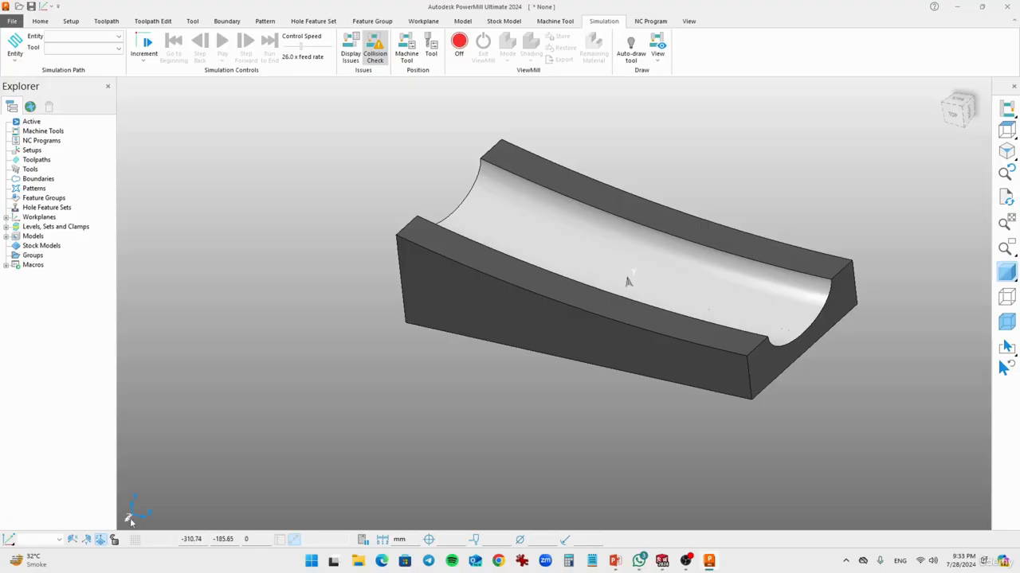
scroll(131, 522, "down", 3)
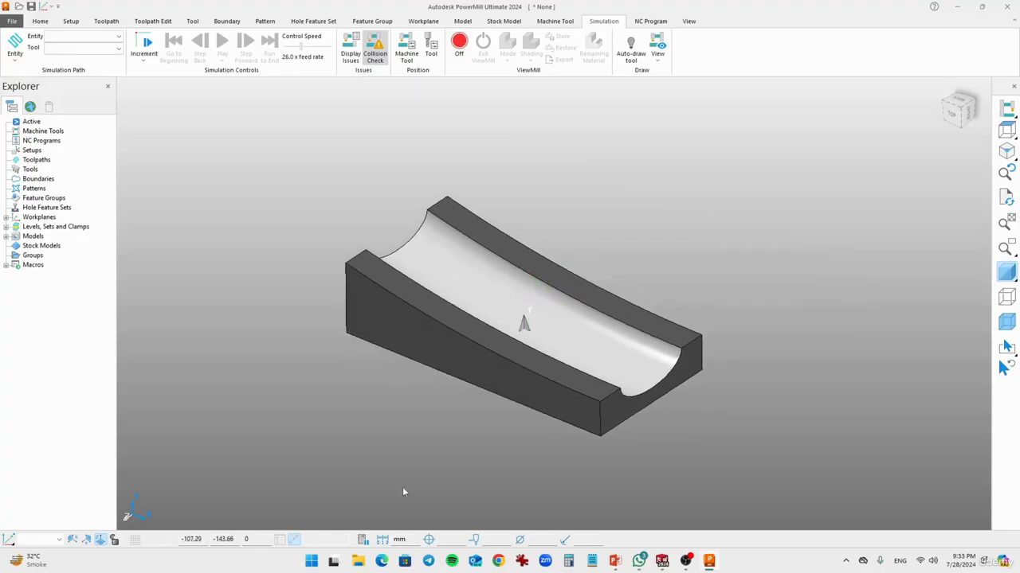
middle_click_drag(402, 492, 515, 417)
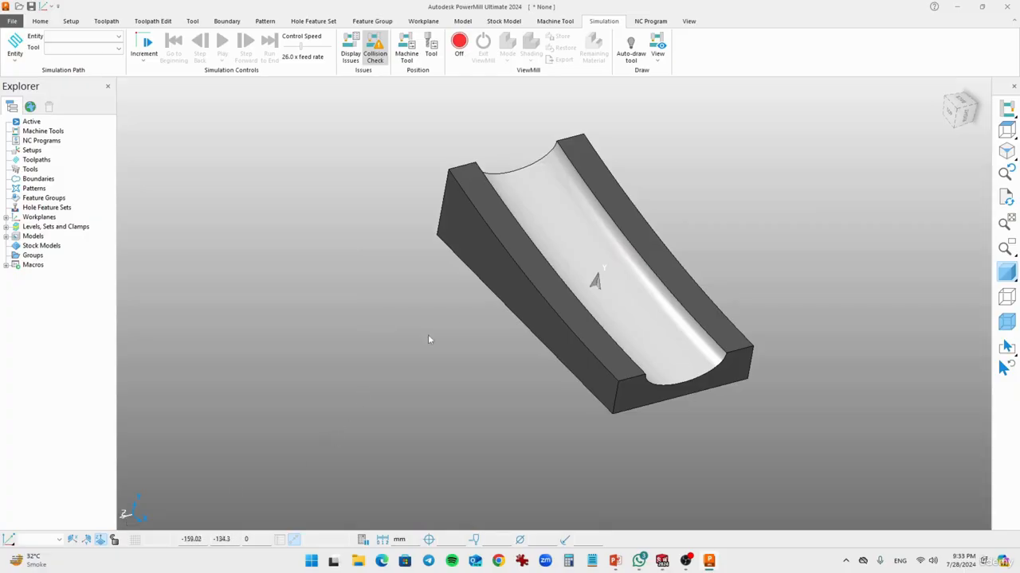
left_click(487, 277)
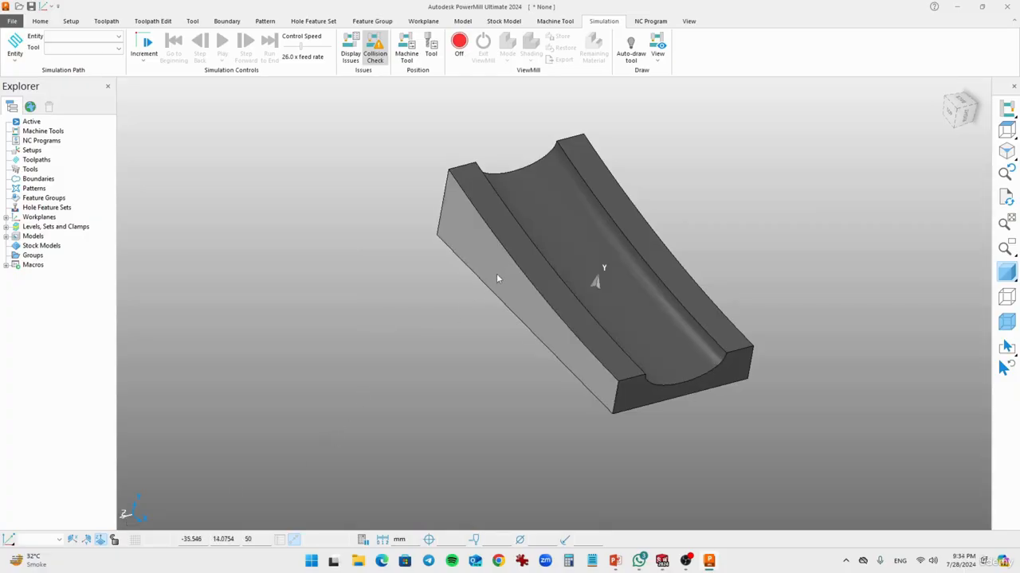
left_click(597, 247)
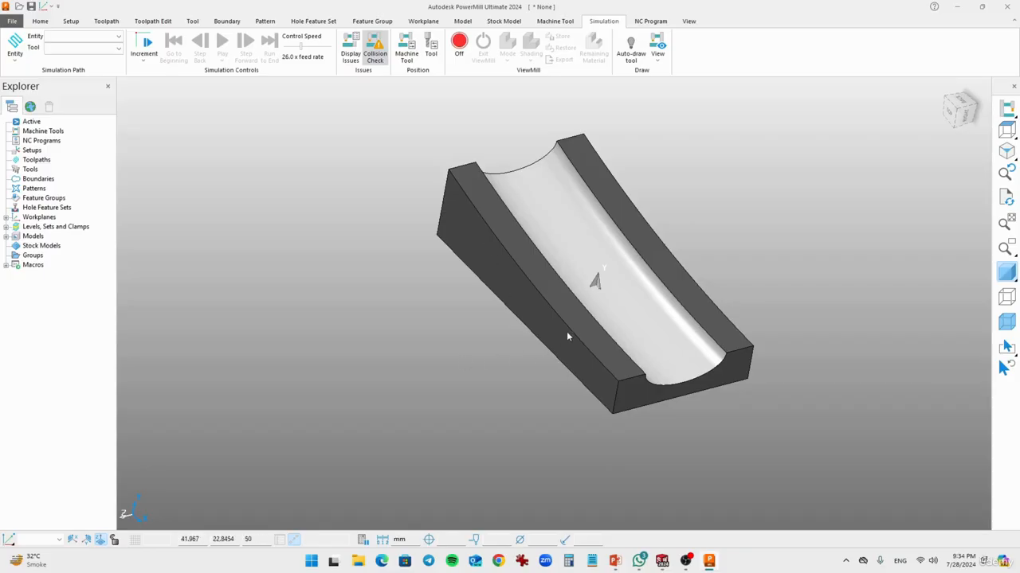
left_click(47, 219)
left_click(356, 253)
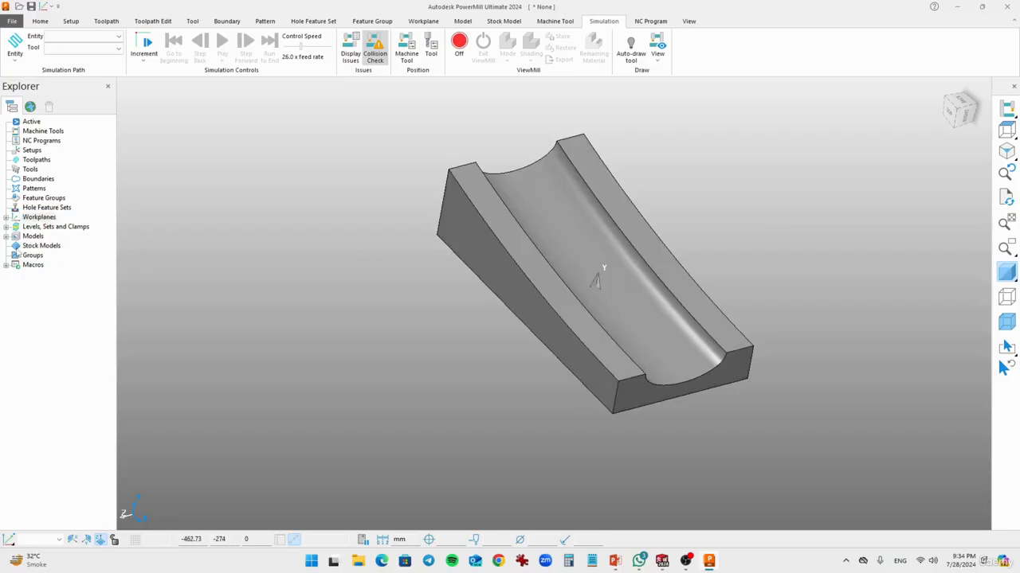
Open the Transform Model settings for Part1 and set the rotation angle to 90 degrees
left_click(6, 237)
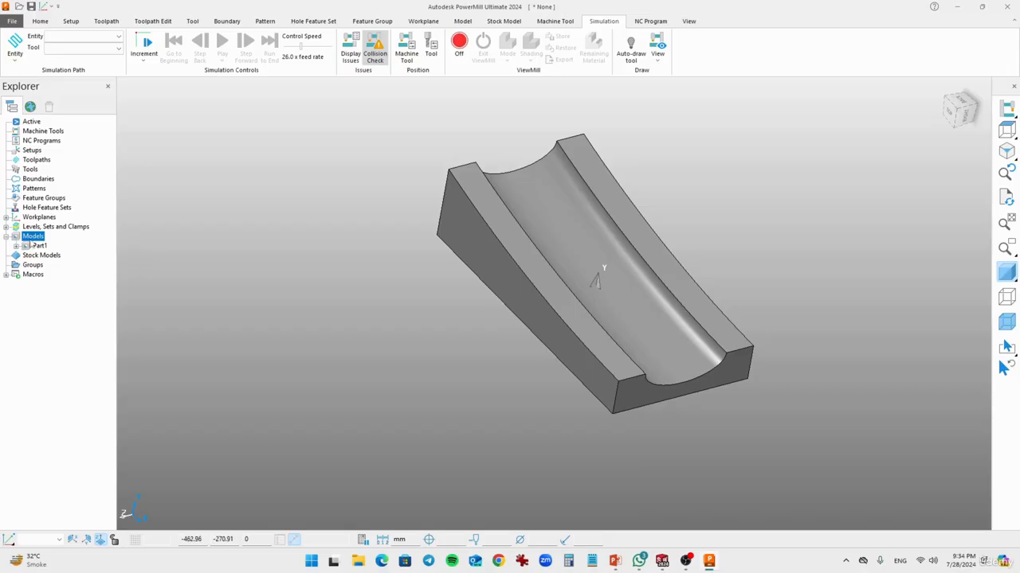
left_click(37, 247)
right_click(33, 252)
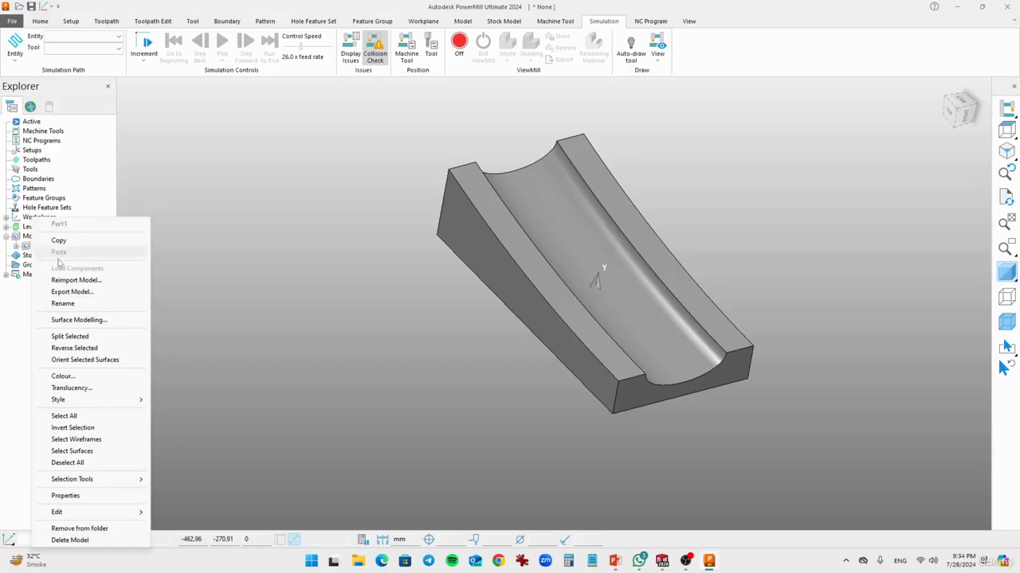
mouse_move(102, 518)
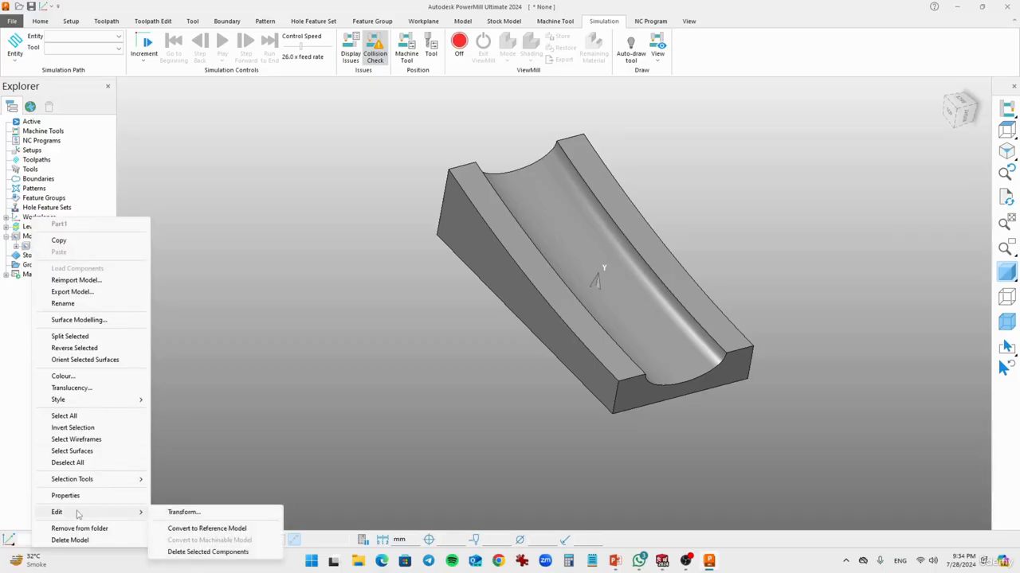
left_click(200, 514)
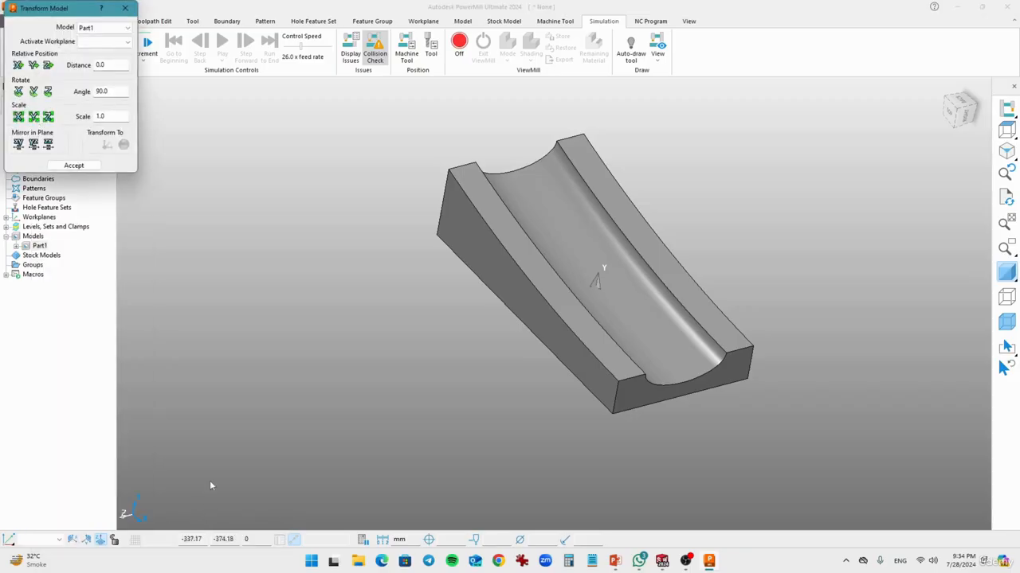
left_click_drag(60, 12, 301, 190)
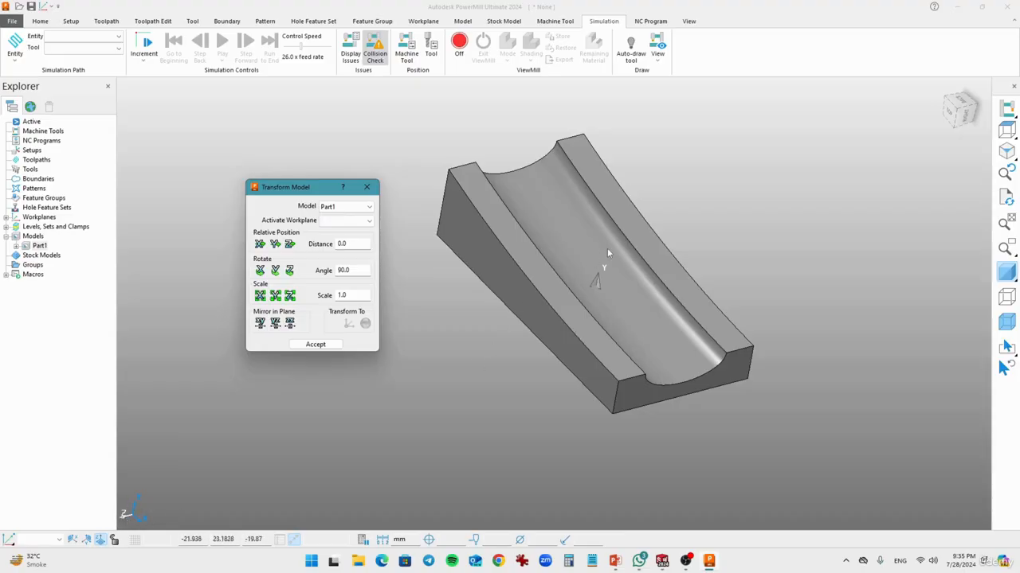
double_click(353, 270)
type("90")
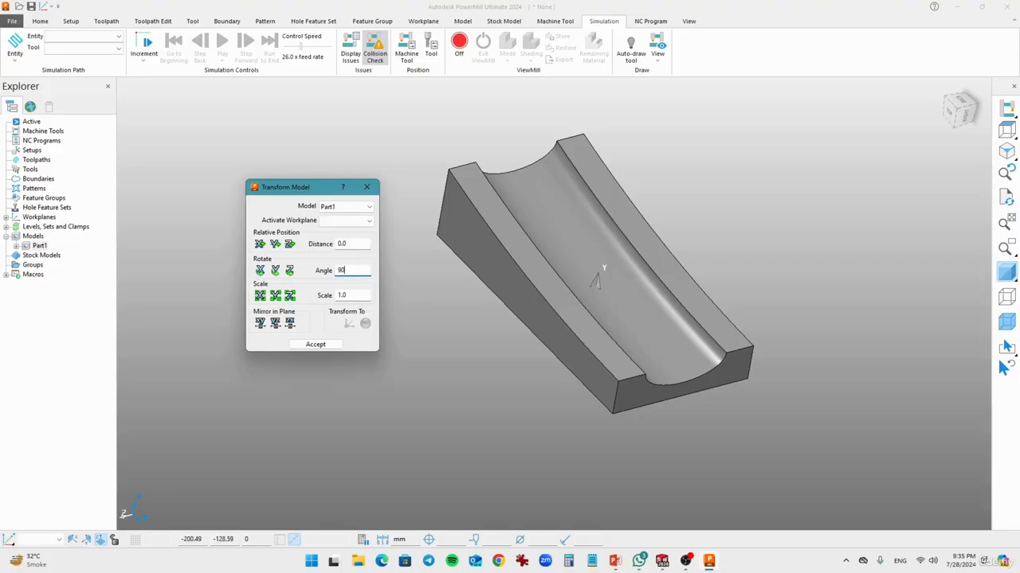
Try out the model's orientations by rotating it about the X axis through two full turns in 90-degree increments
left_click(262, 273)
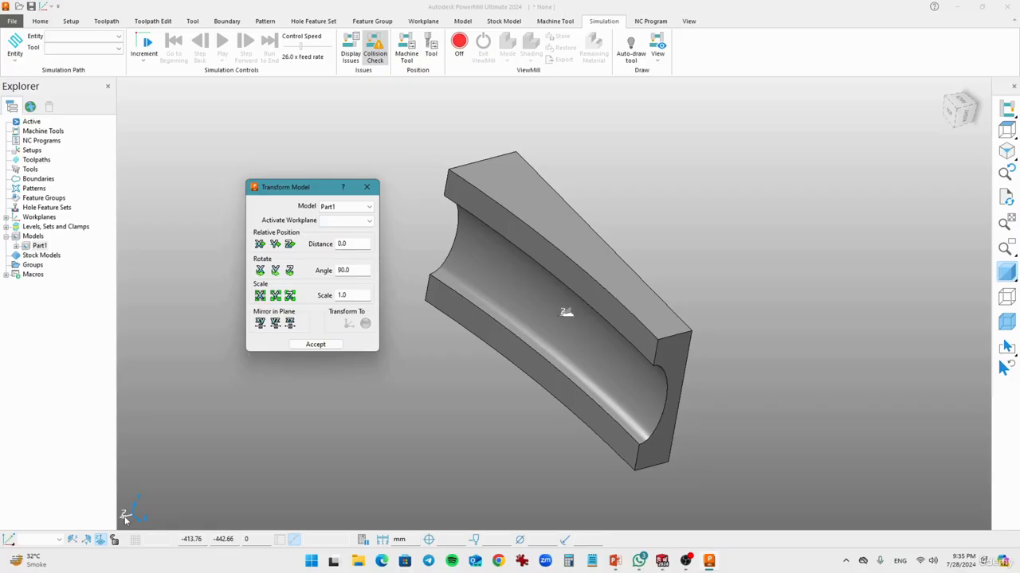
left_click(261, 271)
left_click(261, 271)
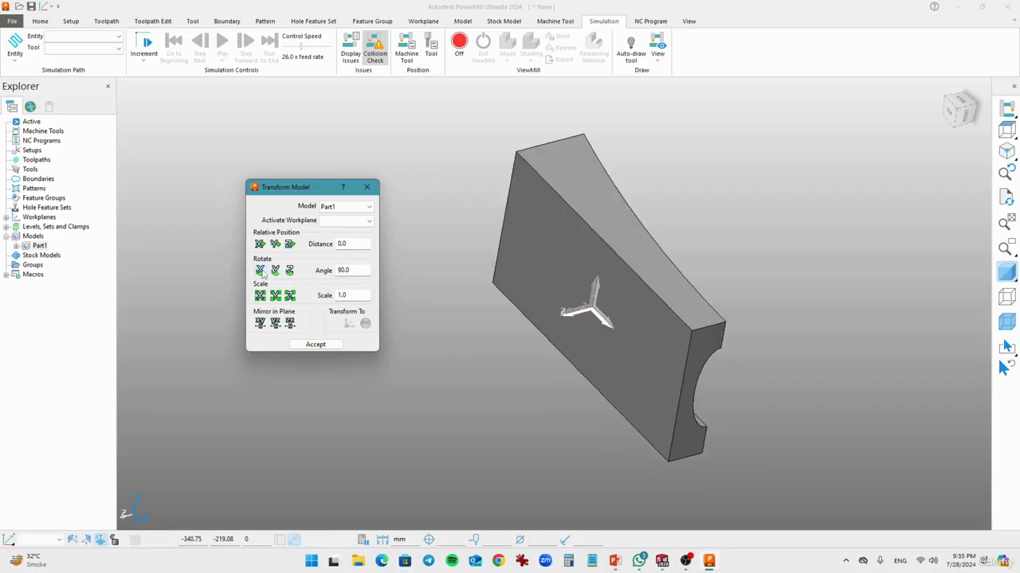
left_click(260, 271)
left_click(261, 271)
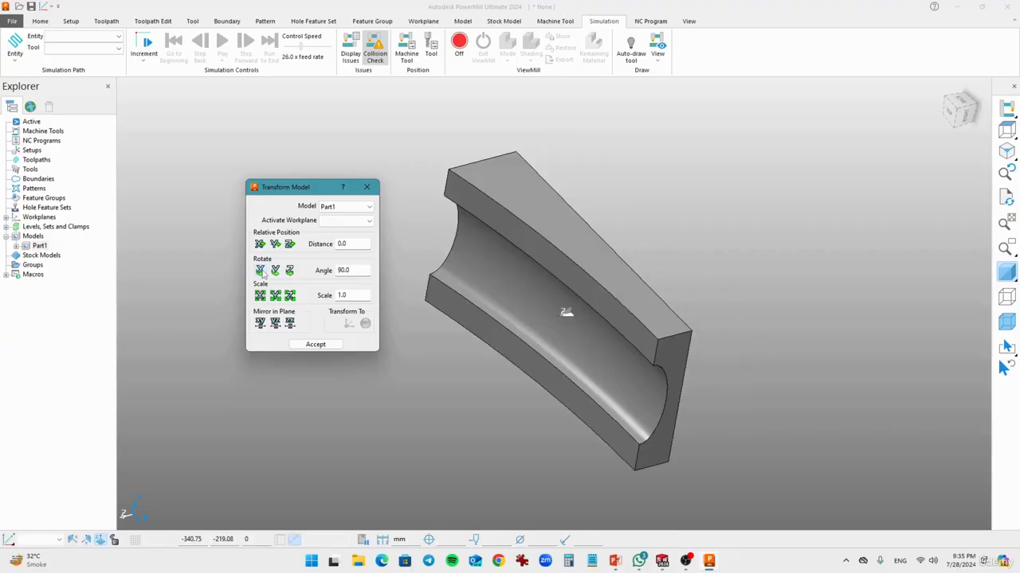
left_click(261, 270)
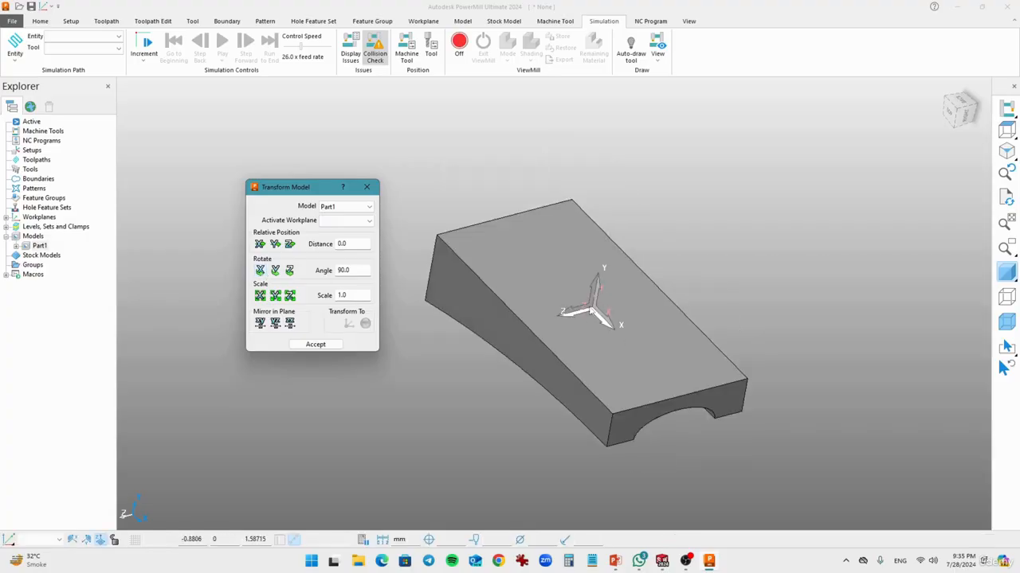
left_click(261, 271)
left_click(261, 271)
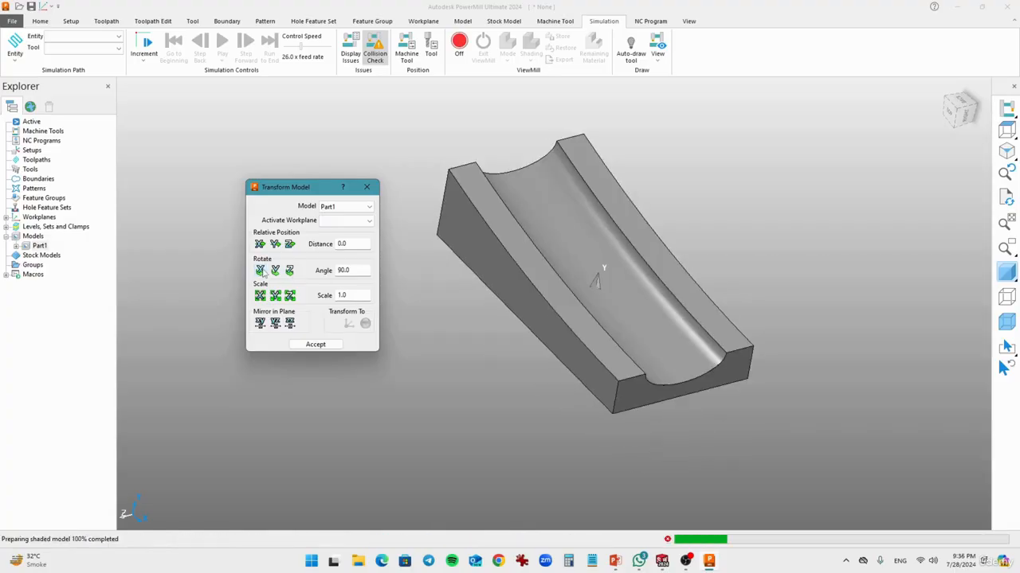
Rotate Part1 by 90 degrees about the X axis and accept the transform
left_click(261, 271)
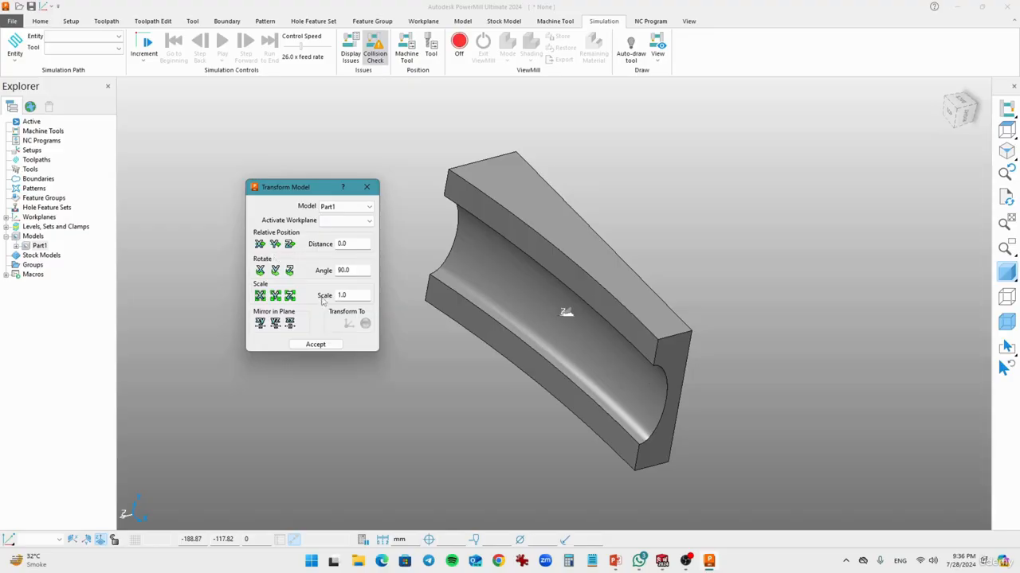
left_click(317, 346)
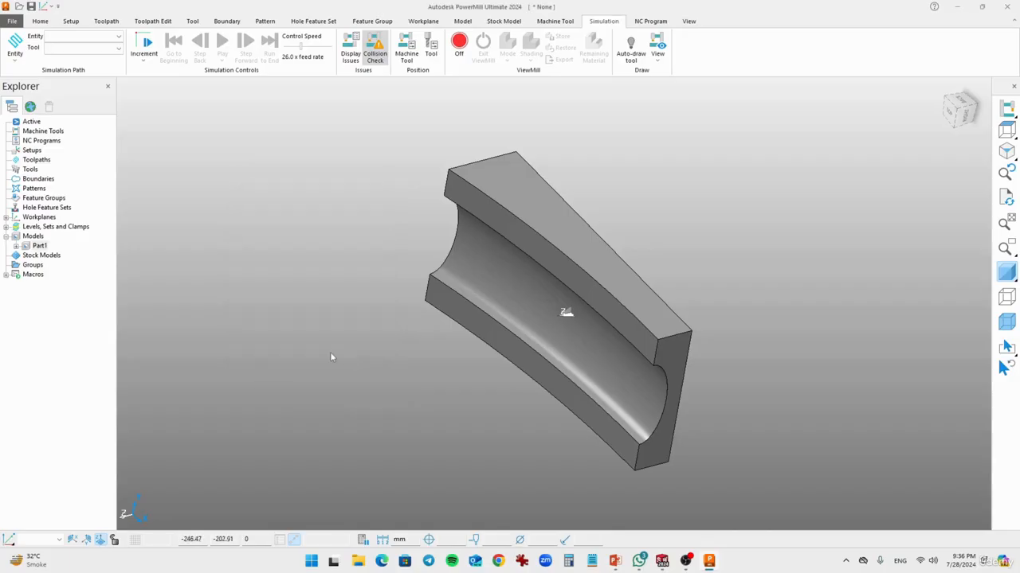
Examine the rotated model from the top and at an angle, checking the curved channel's orientation relative to the Z axis
left_click(950, 114)
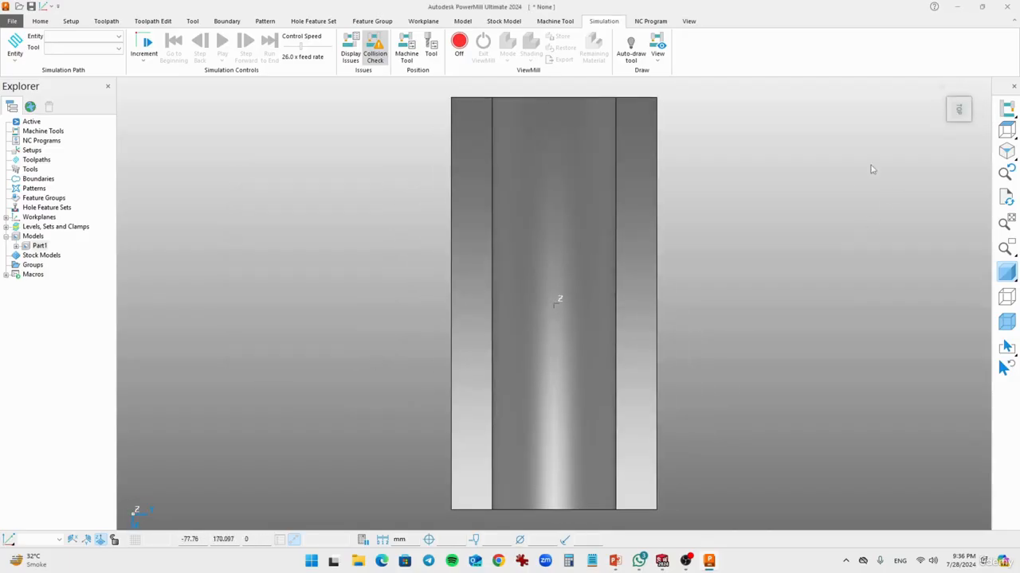
left_click(975, 84)
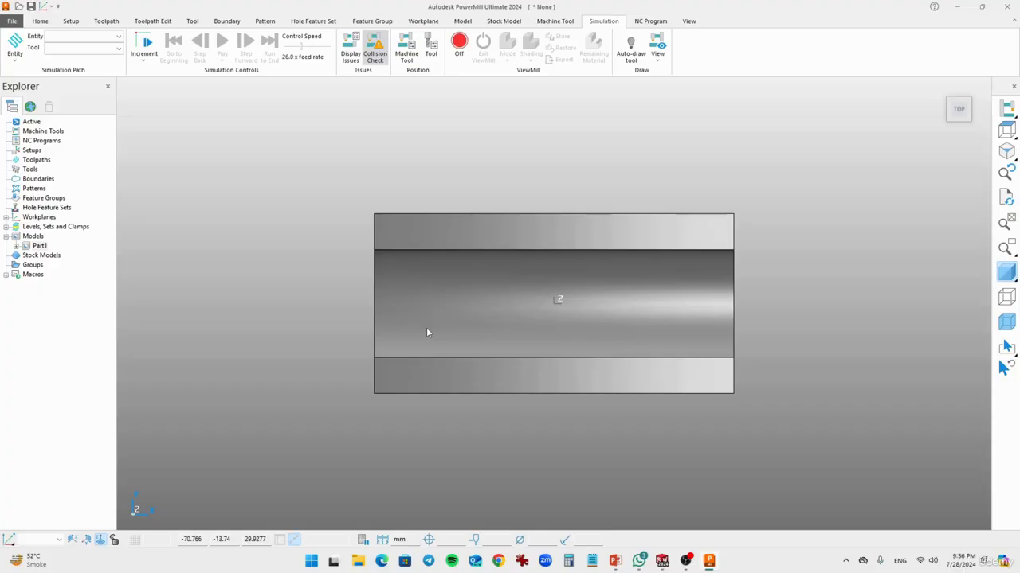
middle_click_drag(380, 426, 638, 360)
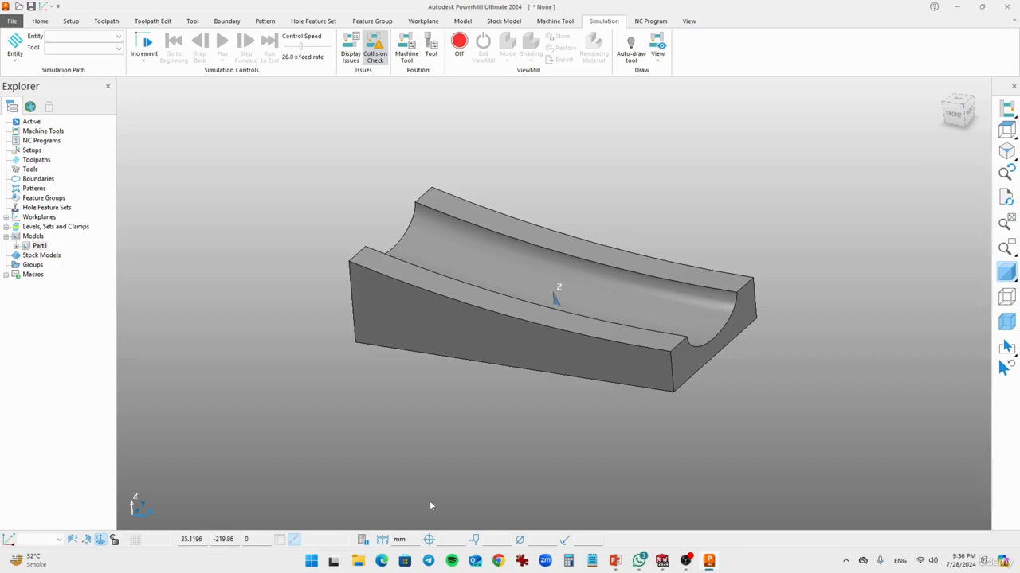
left_click(488, 261)
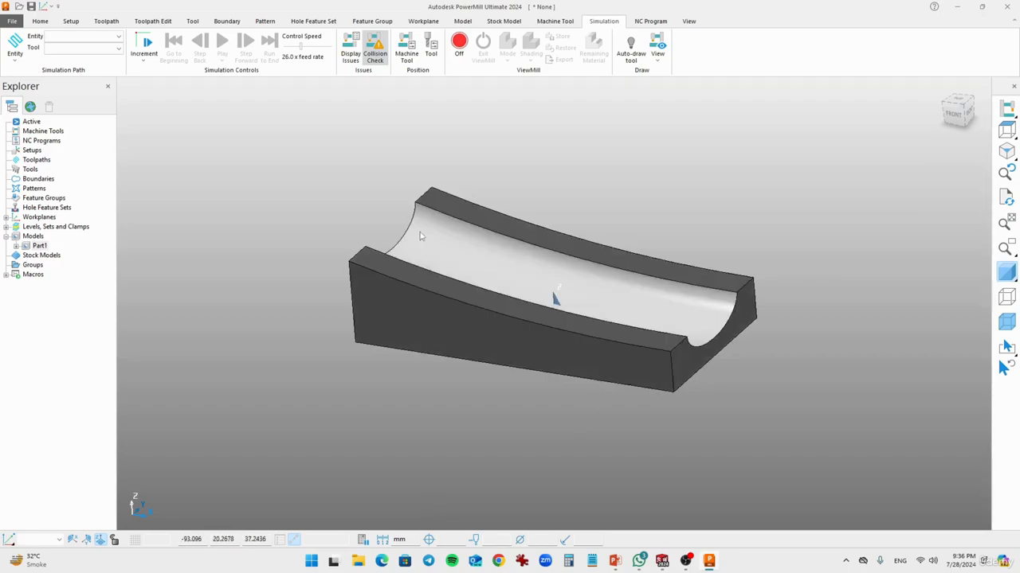
mouse_move(455, 269)
middle_mouse_down()
mouse_move(532, 364)
mouse_move(549, 365)
middle_mouse_up()
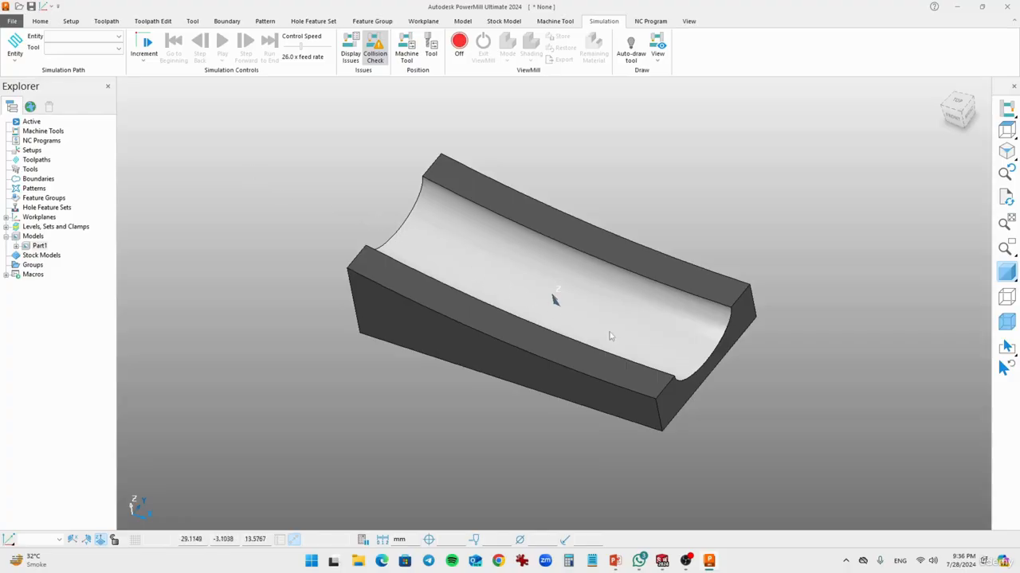
middle_click_drag(707, 365, 564, 353)
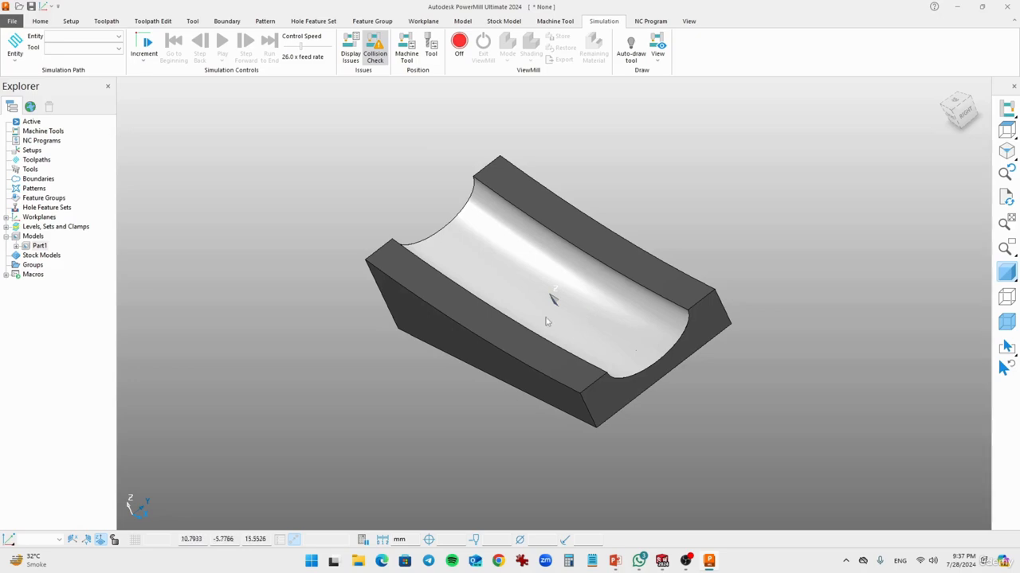
left_click(315, 334)
Create a new pattern and rename it "project cuve"
right_click(29, 191)
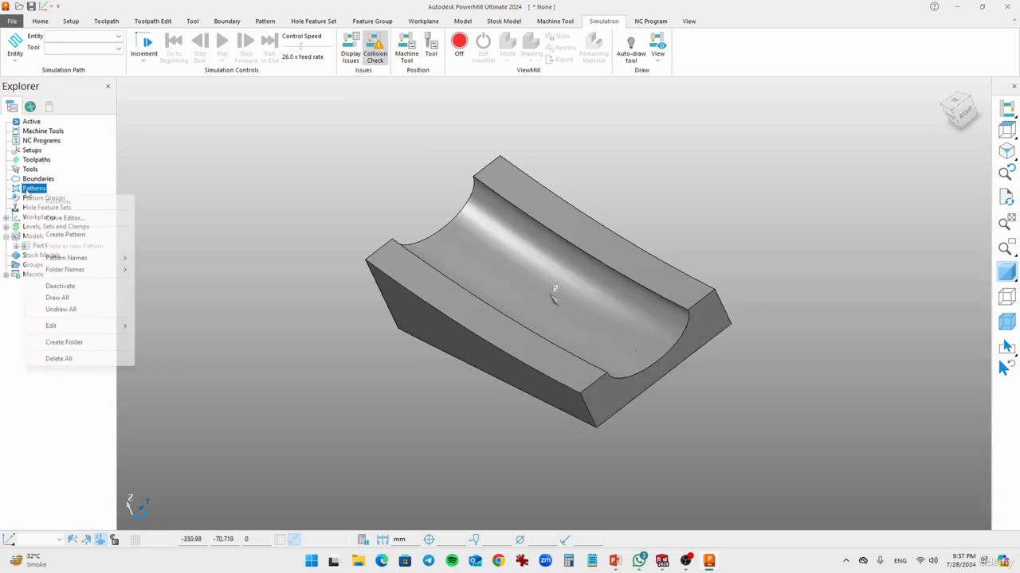
left_click(67, 235)
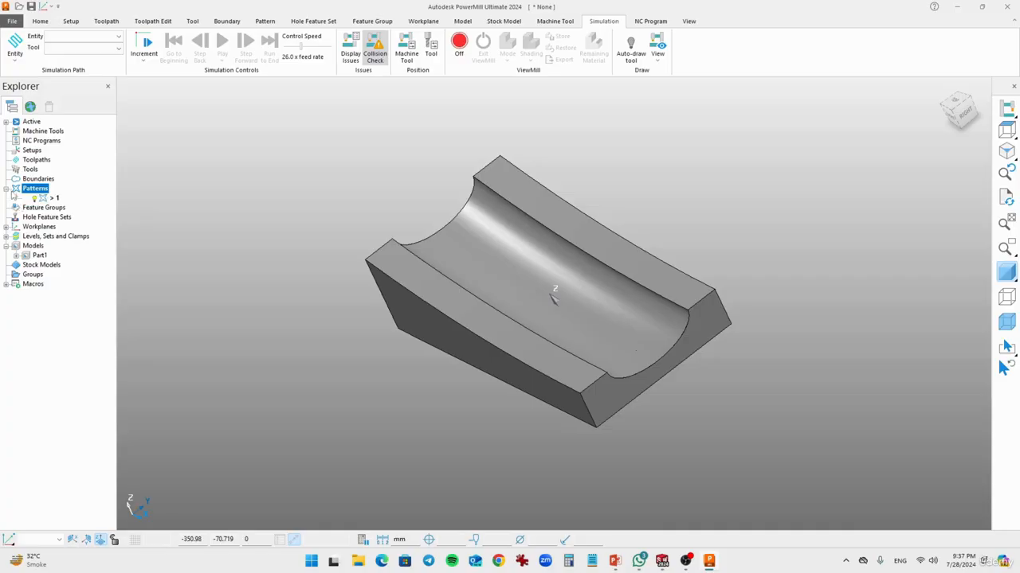
right_click(49, 198)
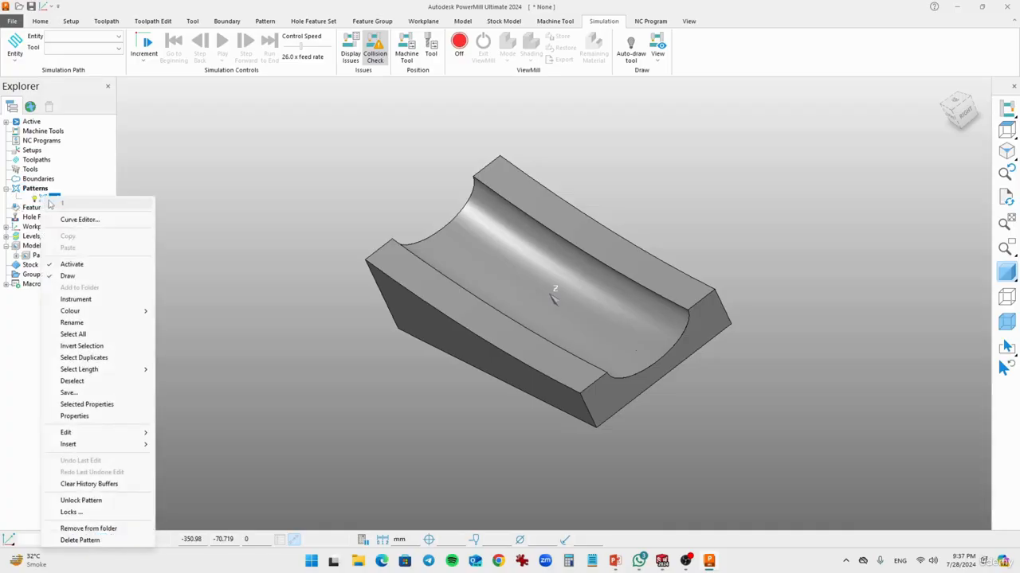
left_click(72, 323)
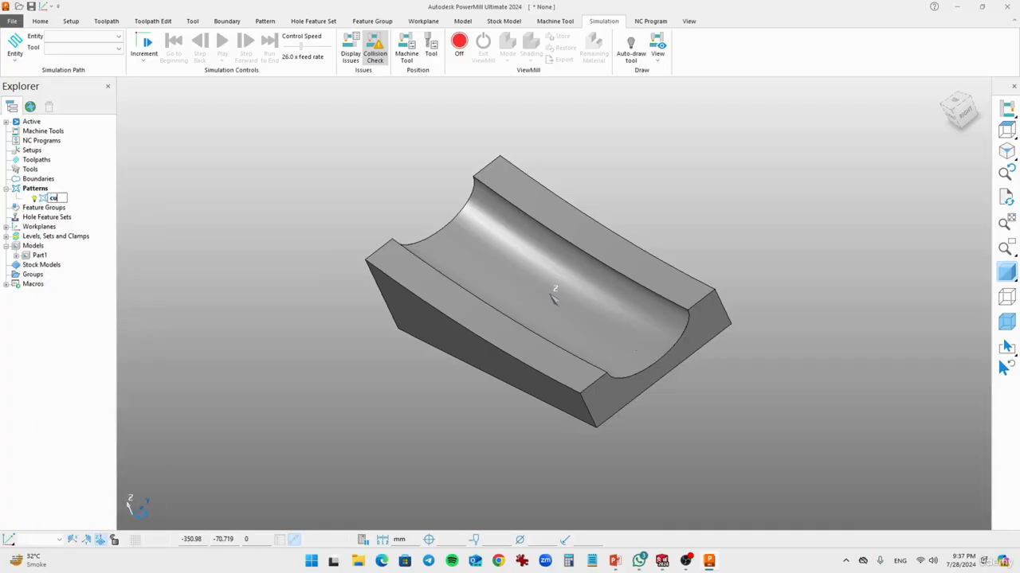
type("curve")
key("BackSpace")
key("BackSpace")
type("project cuv")
key("Return")
Open the "project cuve" pattern in the Curve Editor and make the ZX plane the principal working plane
right_click(74, 199)
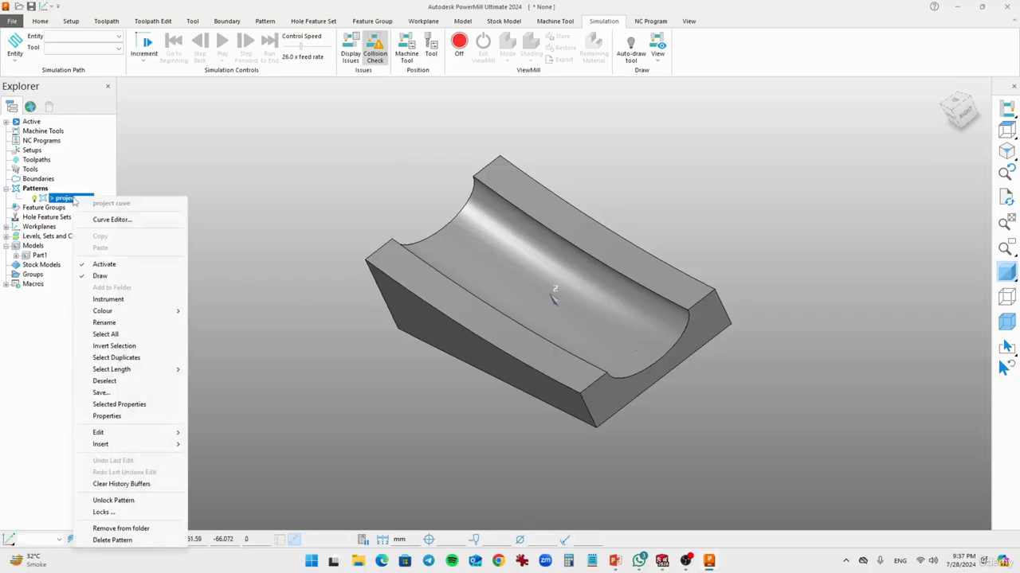
left_click(95, 219)
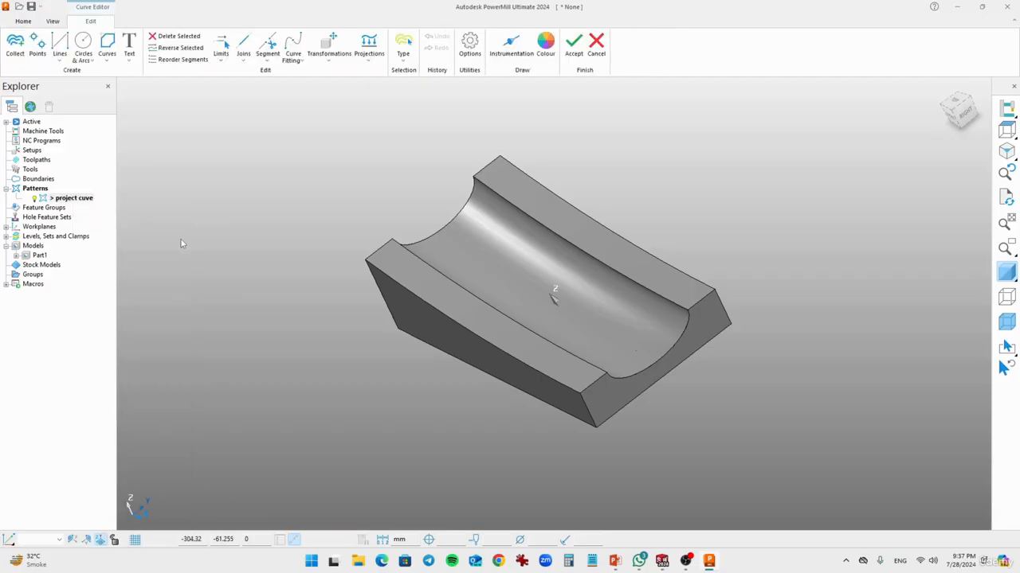
mouse_move(475, 378)
middle_mouse_down()
mouse_move(501, 366)
mouse_move(575, 372)
mouse_move(433, 260)
middle_mouse_up()
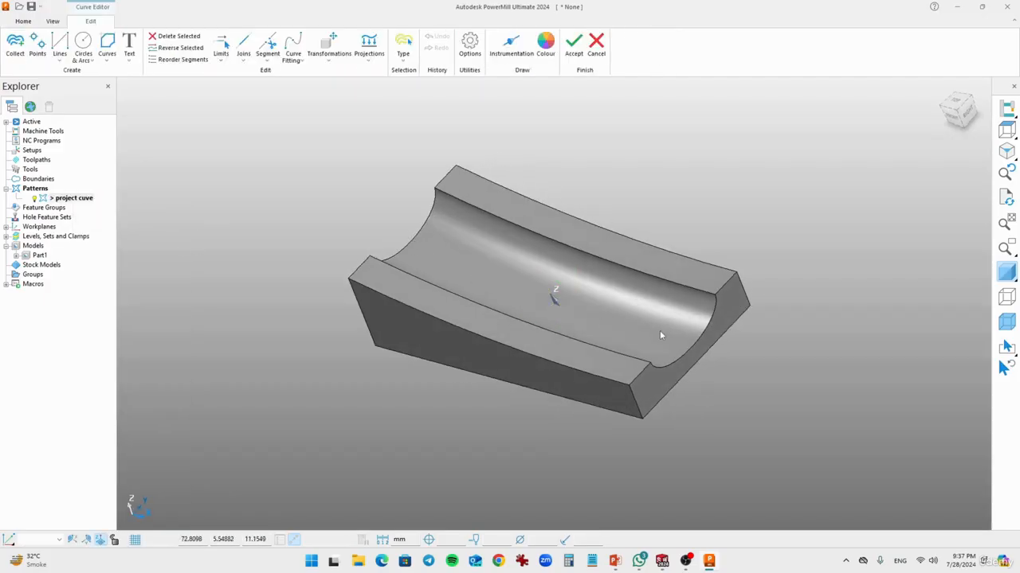
mouse_move(433, 316)
middle_mouse_down()
mouse_move(594, 191)
mouse_move(587, 209)
mouse_move(482, 228)
middle_mouse_up()
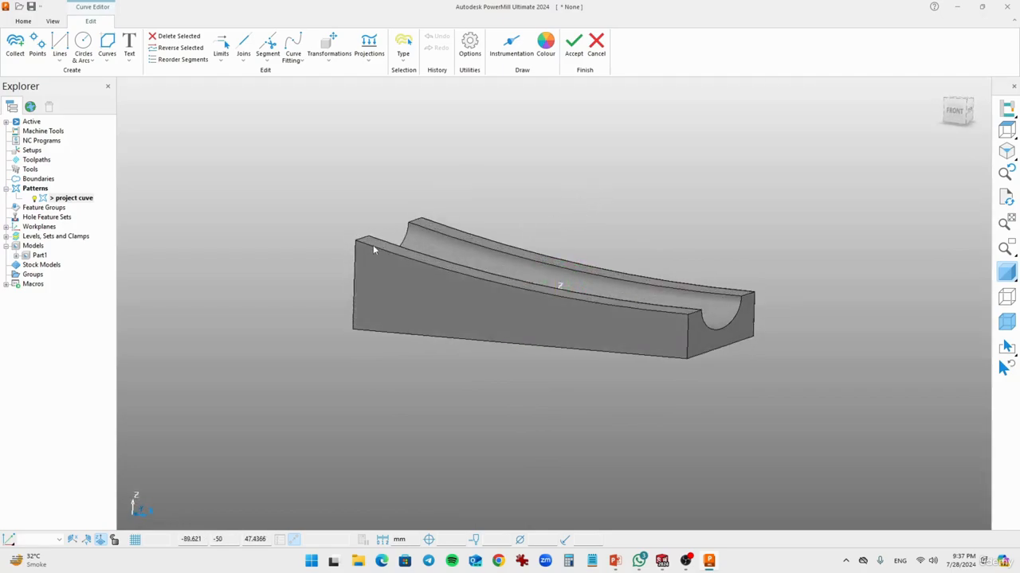
middle_click_drag(717, 320, 669, 349)
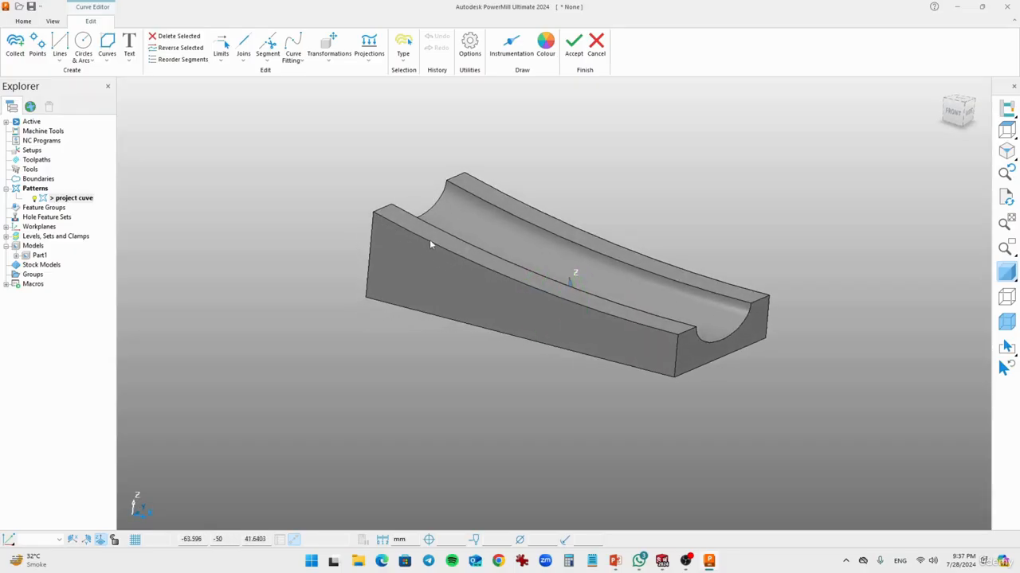
middle_click_drag(546, 295, 581, 267)
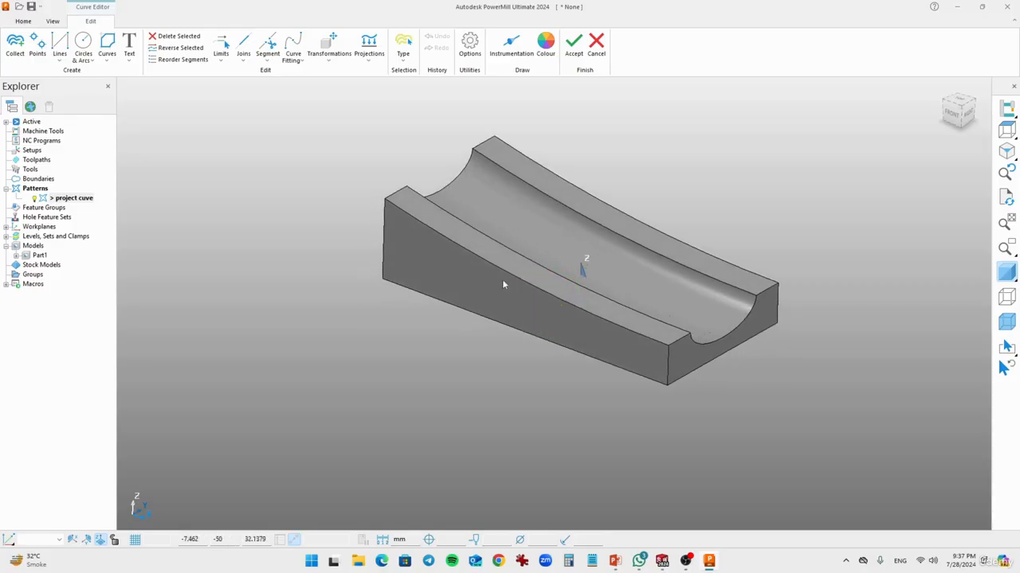
middle_click_drag(502, 280, 492, 296)
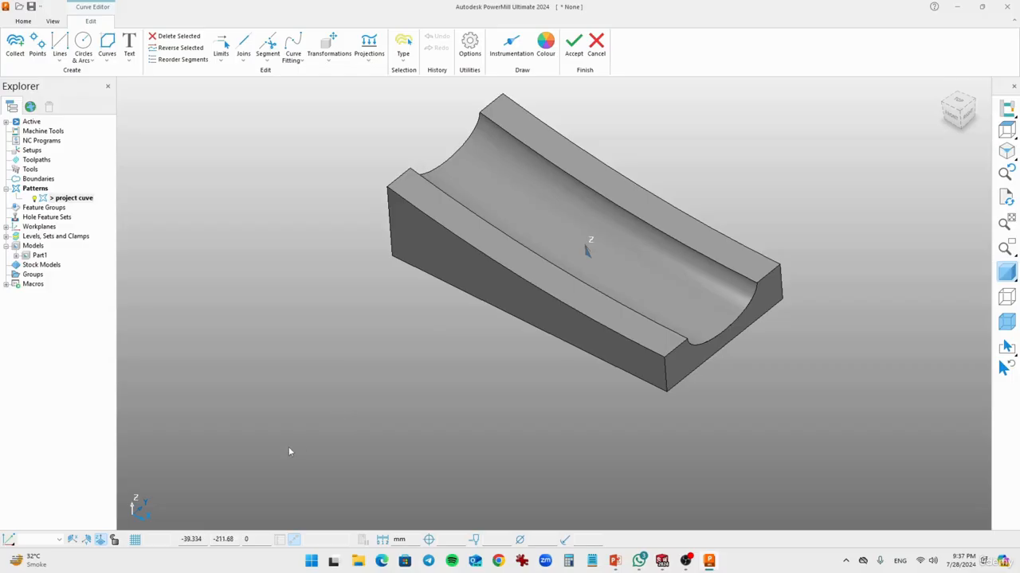
left_click(87, 543)
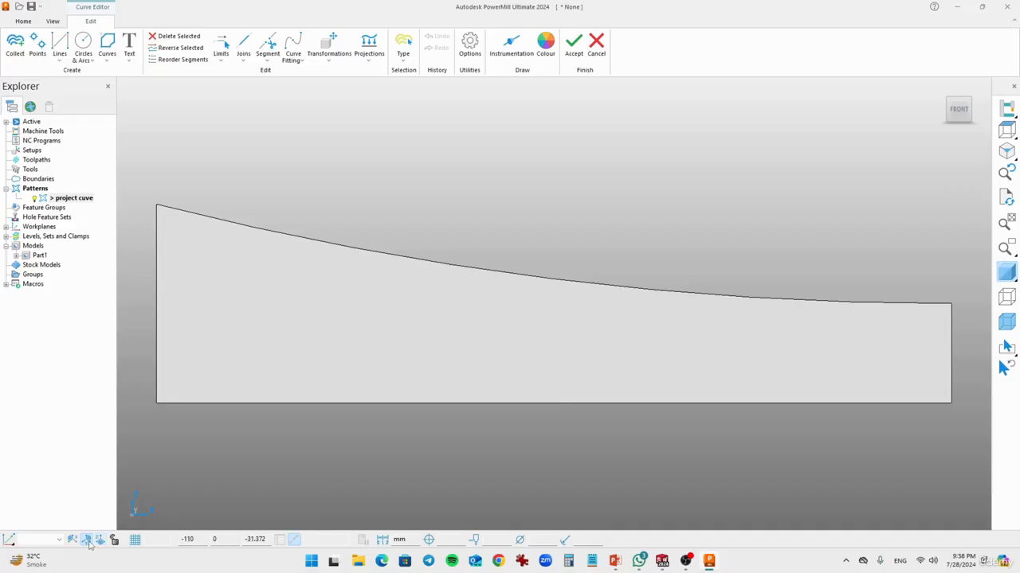
Display Part1 shaded with its wireframe overlaid, checking the workplane axes inside the model
mouse_move(582, 252)
middle_mouse_down()
mouse_move(556, 282)
mouse_move(558, 338)
middle_mouse_up()
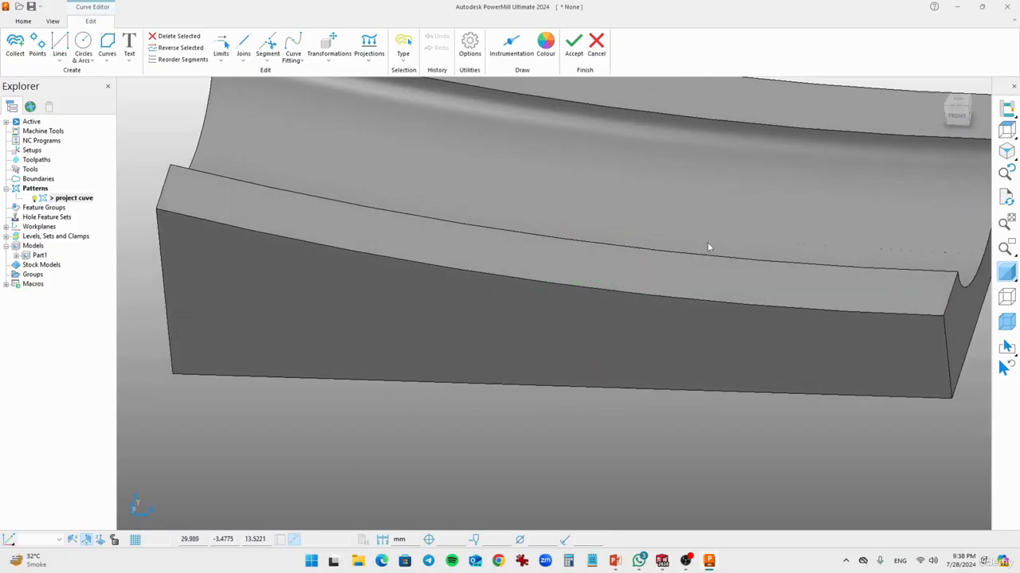
scroll(708, 247, "down", 2)
left_click(1007, 273)
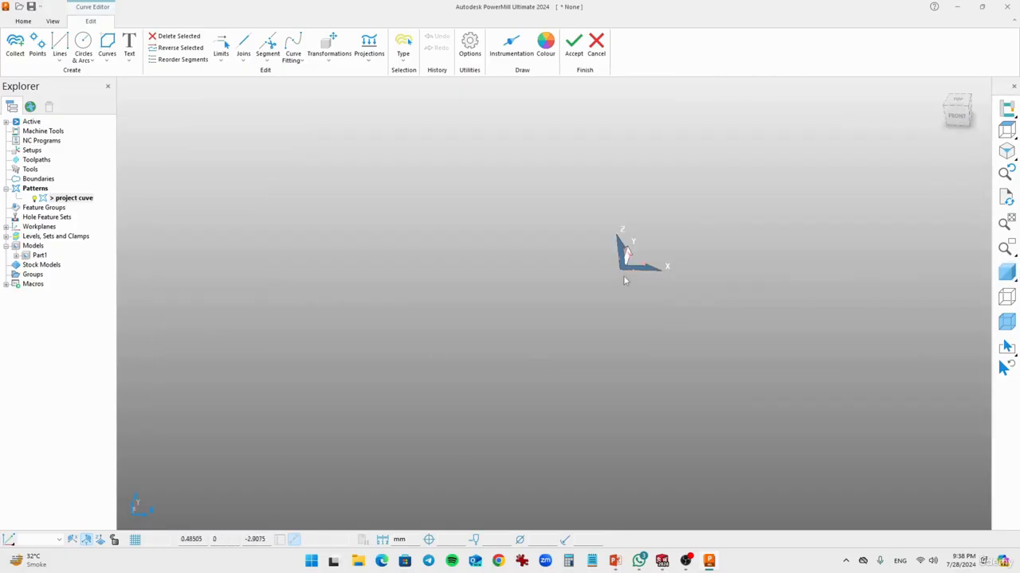
left_click(1006, 296)
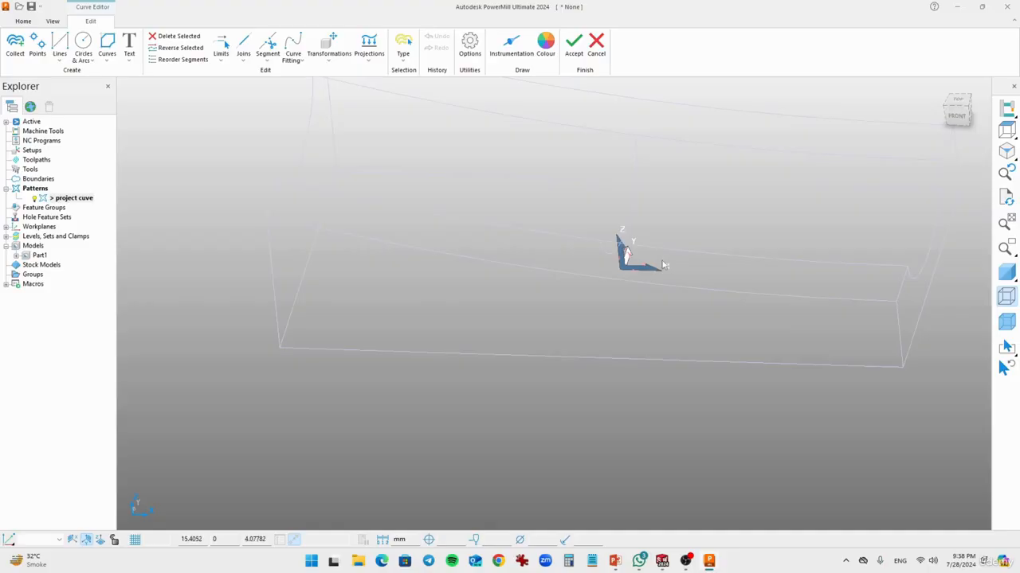
middle_click_drag(662, 263, 706, 292)
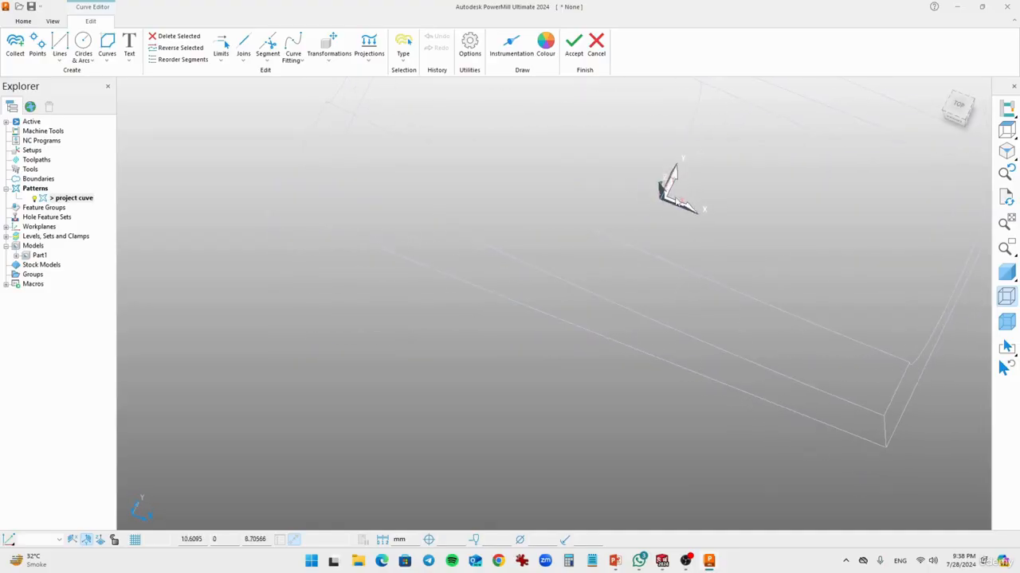
scroll(628, 187, "down", 3)
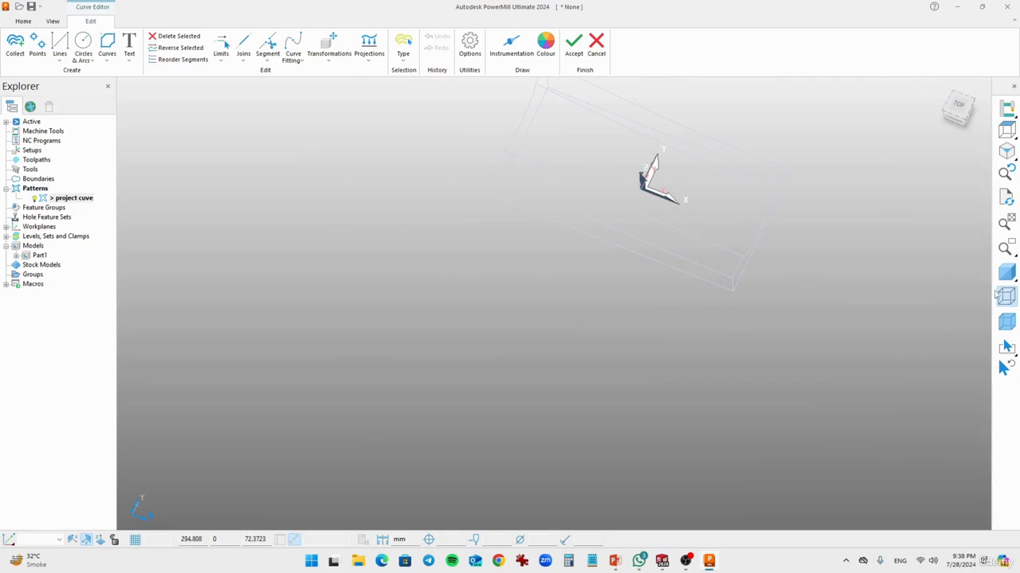
left_click(1006, 272)
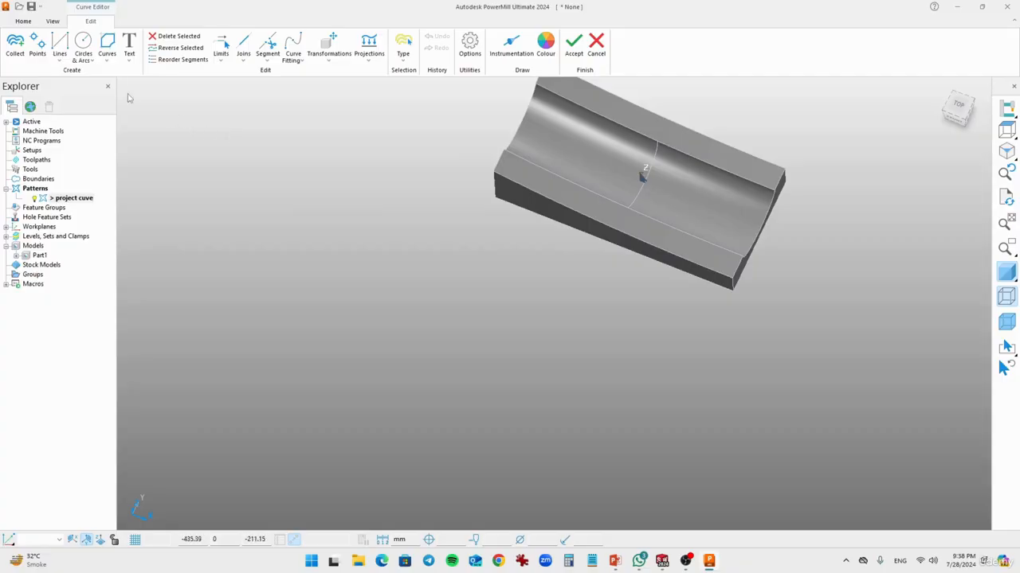
Create a planar section curve lengthwise through Part1 with origin 0, 0, 0, tolerance 0.001 and surface joining tolerance 0.1
left_click(105, 62)
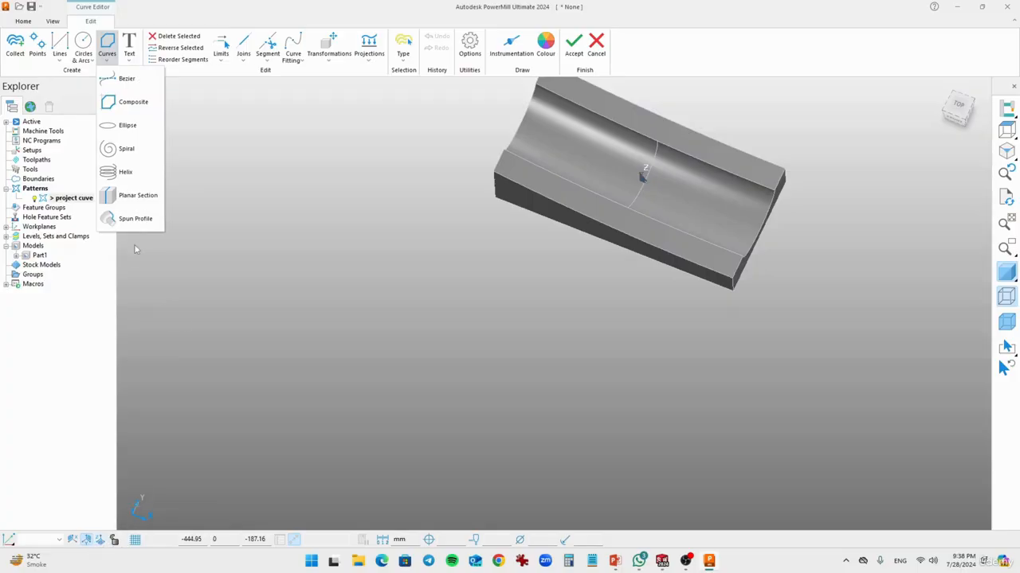
left_click(137, 196)
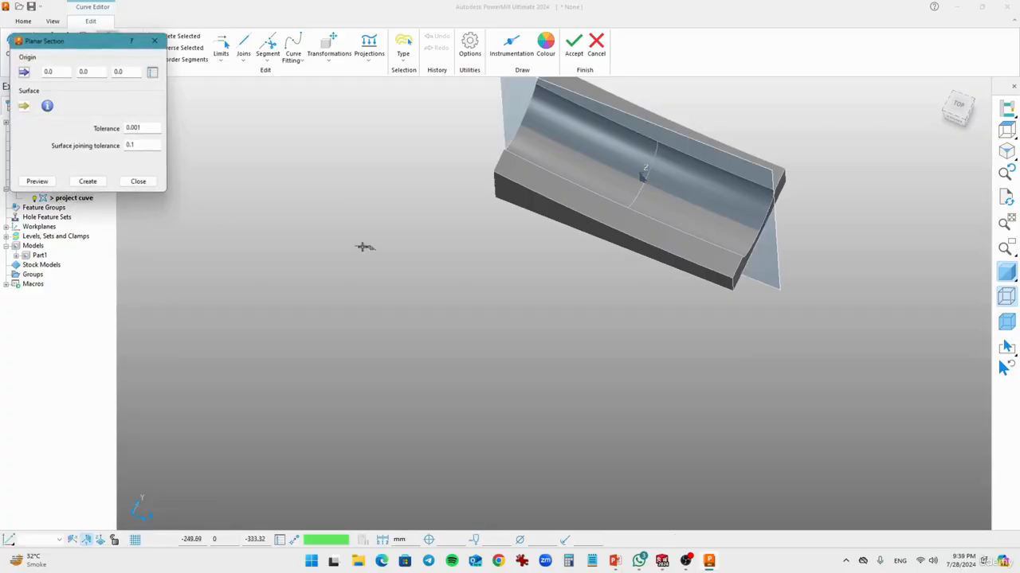
middle_click_drag(677, 295, 693, 201)
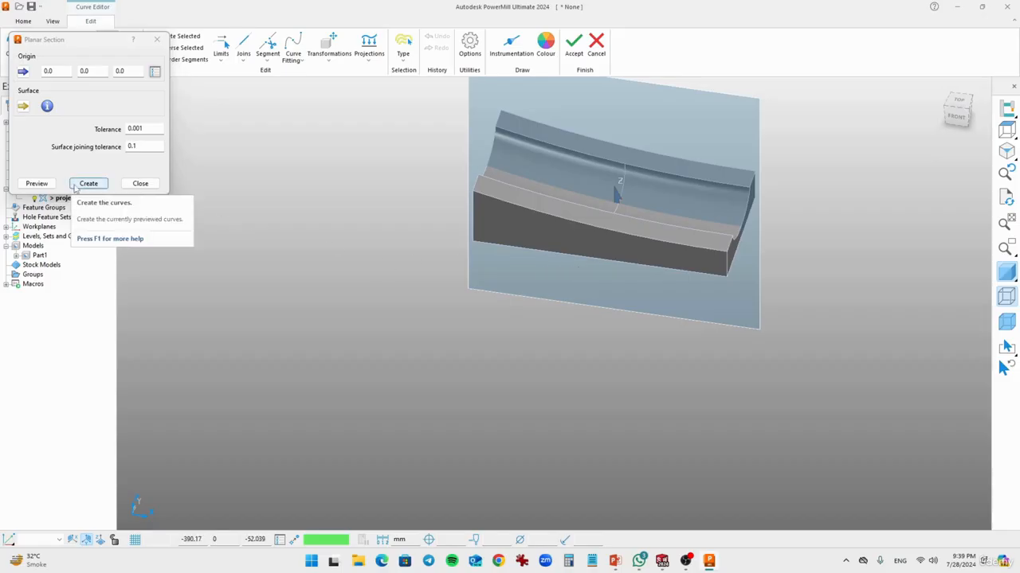
left_click(80, 185)
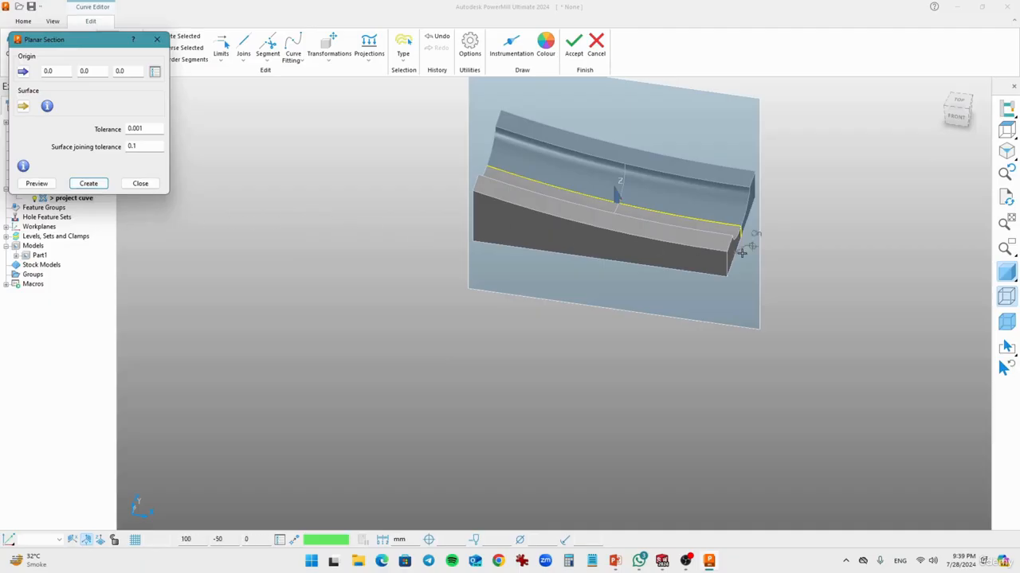
middle_click_drag(741, 246, 750, 279)
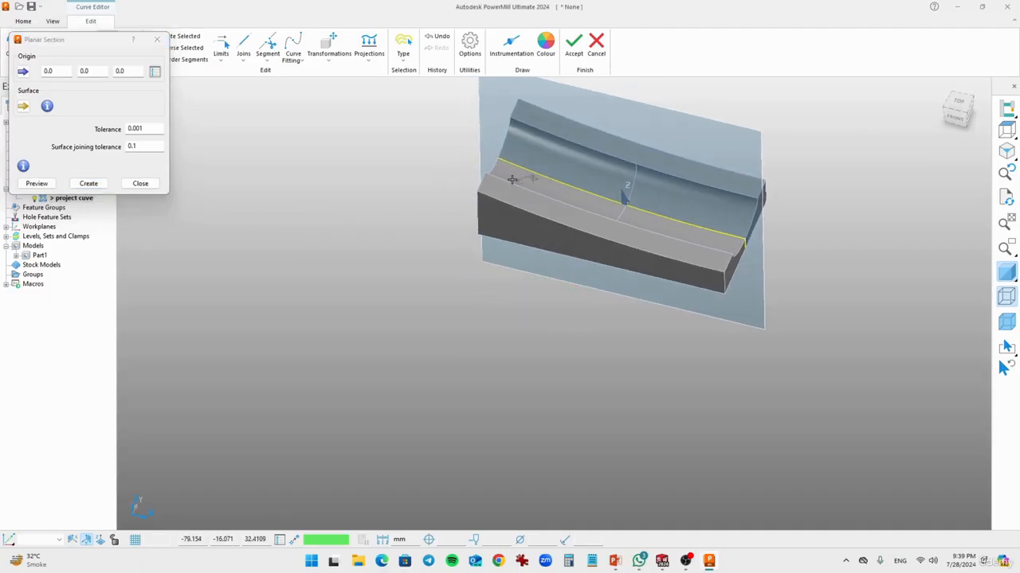
middle_click_drag(657, 235, 705, 203)
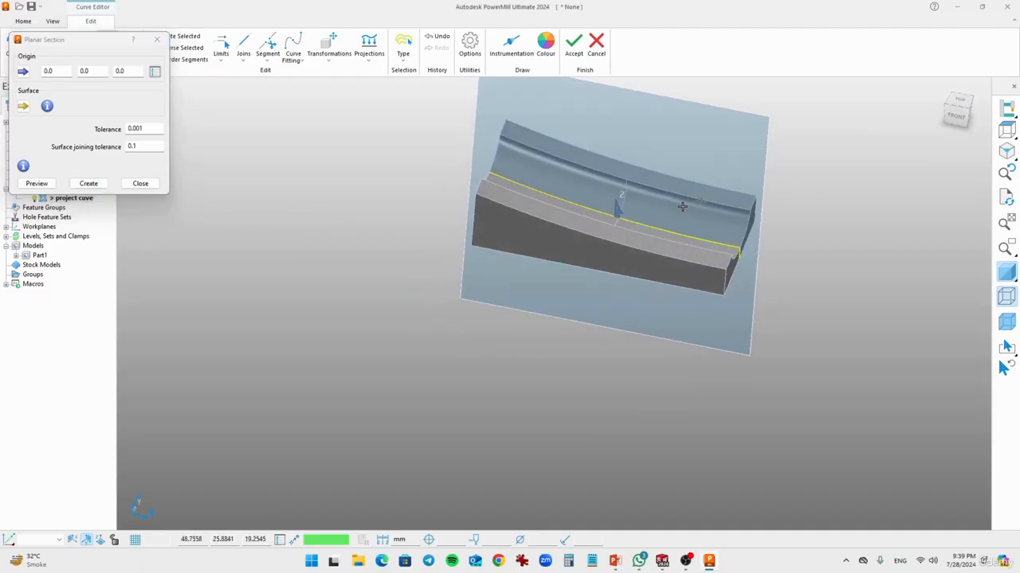
left_click(33, 185)
middle_click_drag(653, 224, 687, 264)
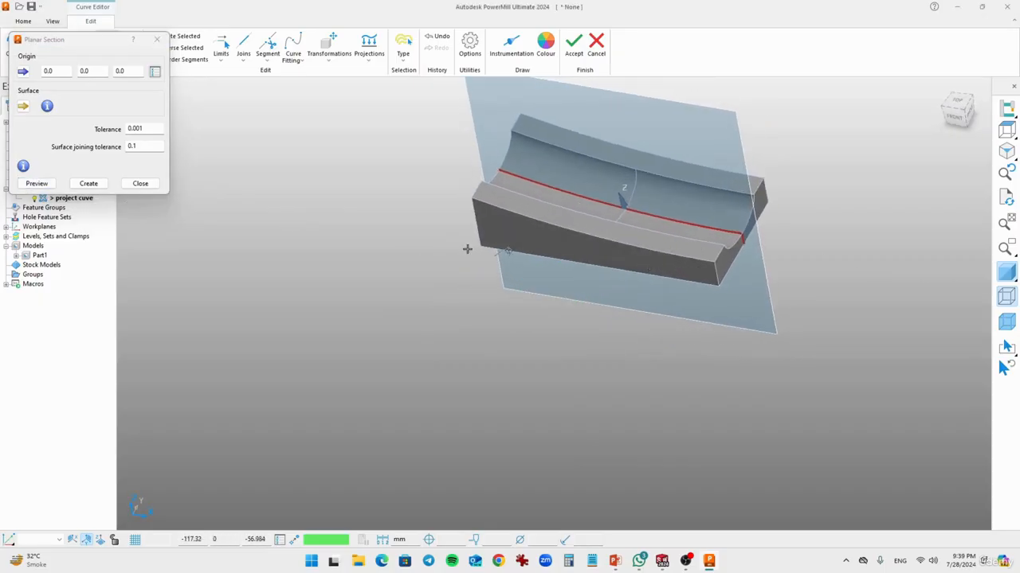
left_click(140, 183)
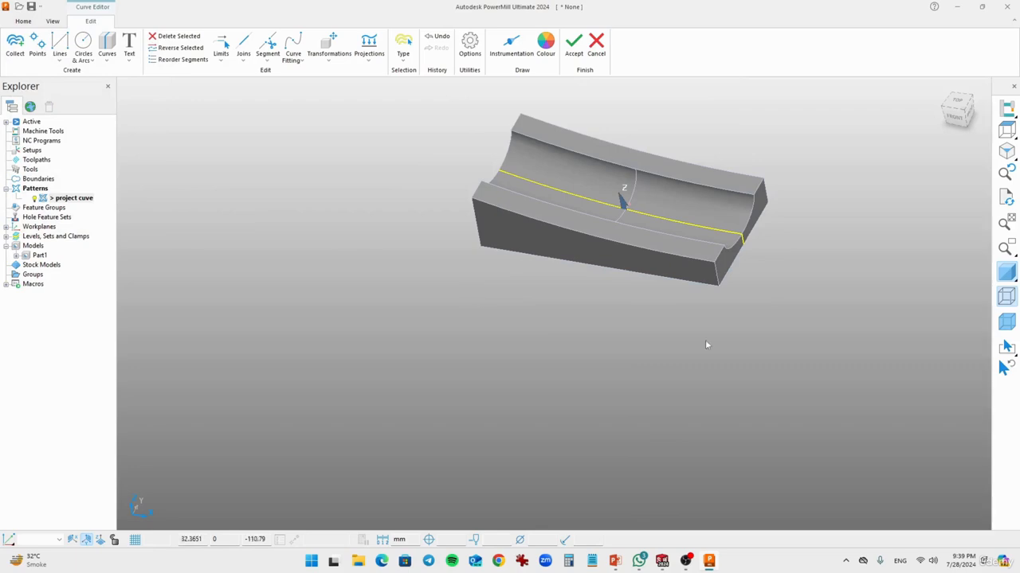
Set the principal working plane back to XY and turn off model shading so only the wireframe and section curve show
left_click(99, 541)
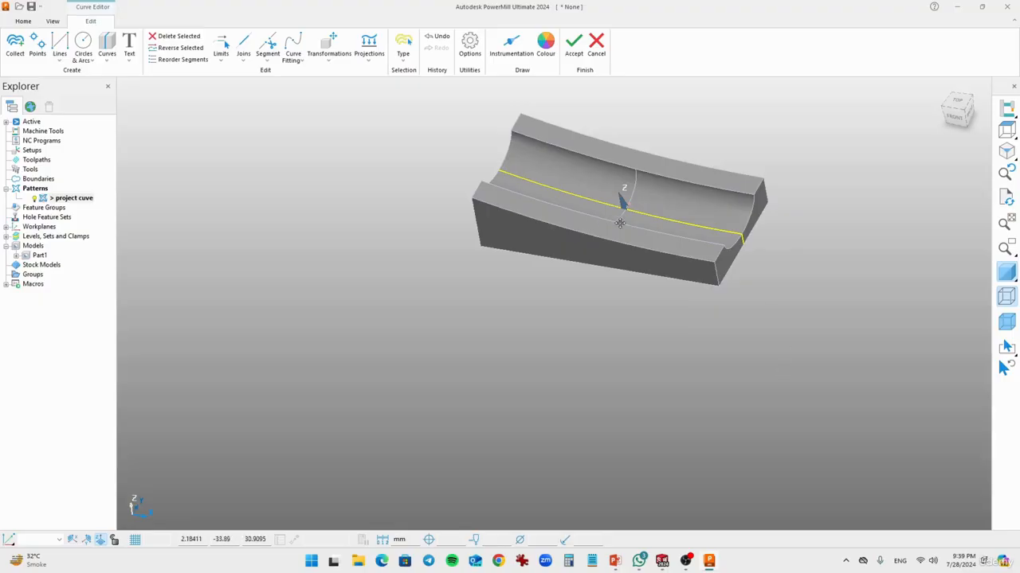
left_click(1008, 273)
middle_click_drag(566, 216, 523, 276)
scroll(510, 277, "up", 4)
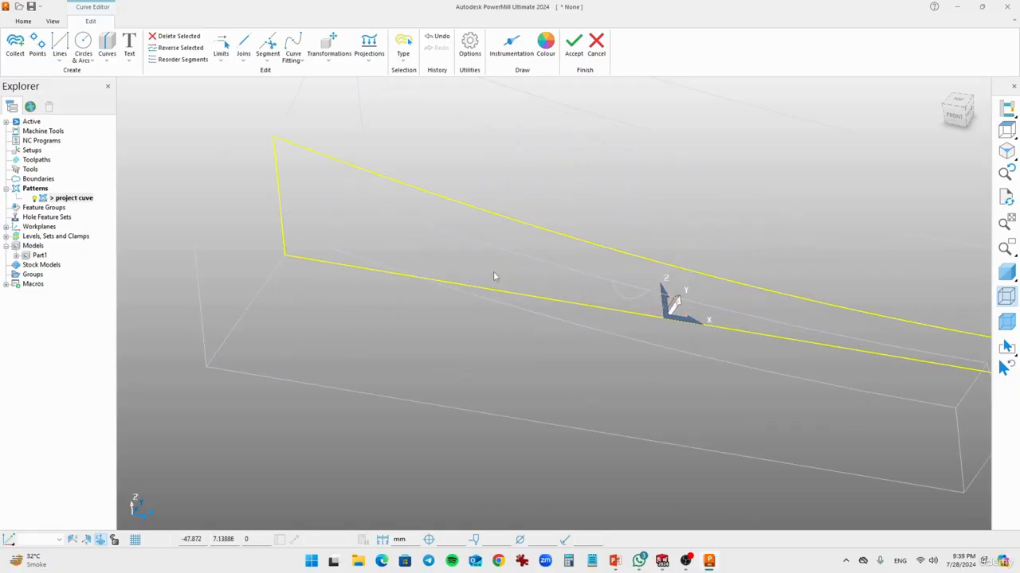
scroll(494, 277, "down", 3)
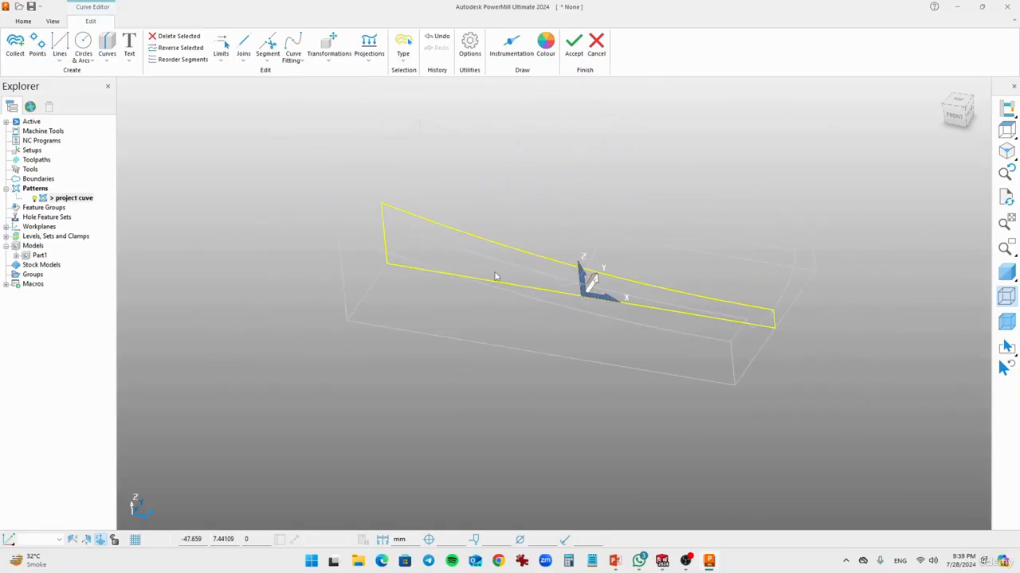
scroll(494, 276, "down", 3)
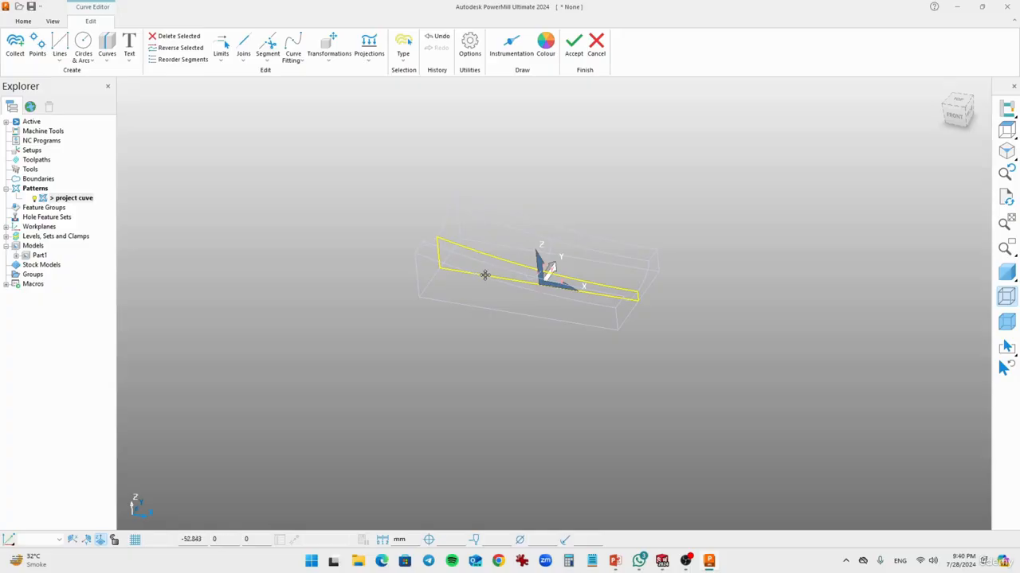
Cut the section curve at its corners, delete the bottom and both end segments to keep only the channel curve, and accept the edit
left_click(451, 271)
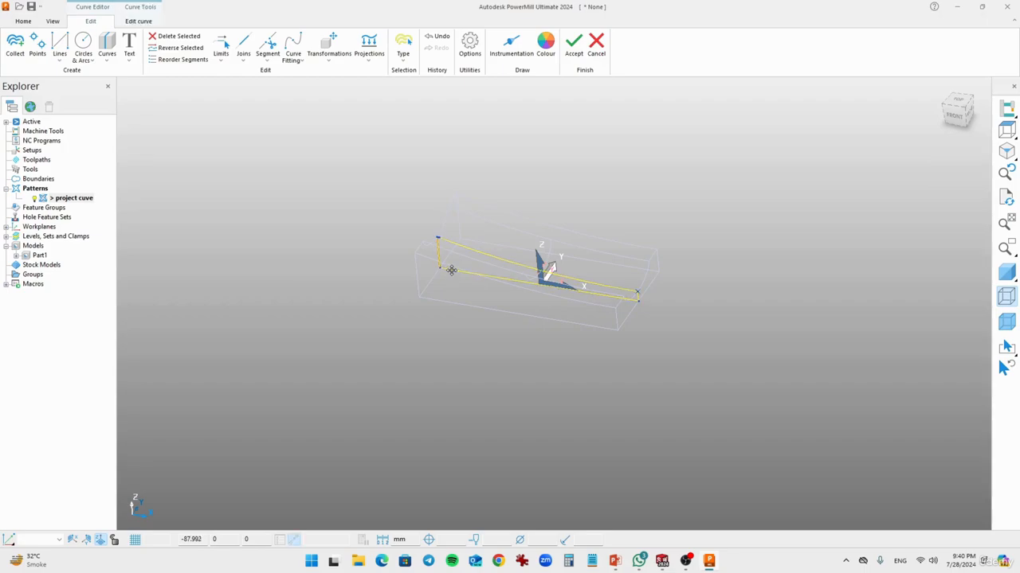
scroll(453, 243, "up", 4)
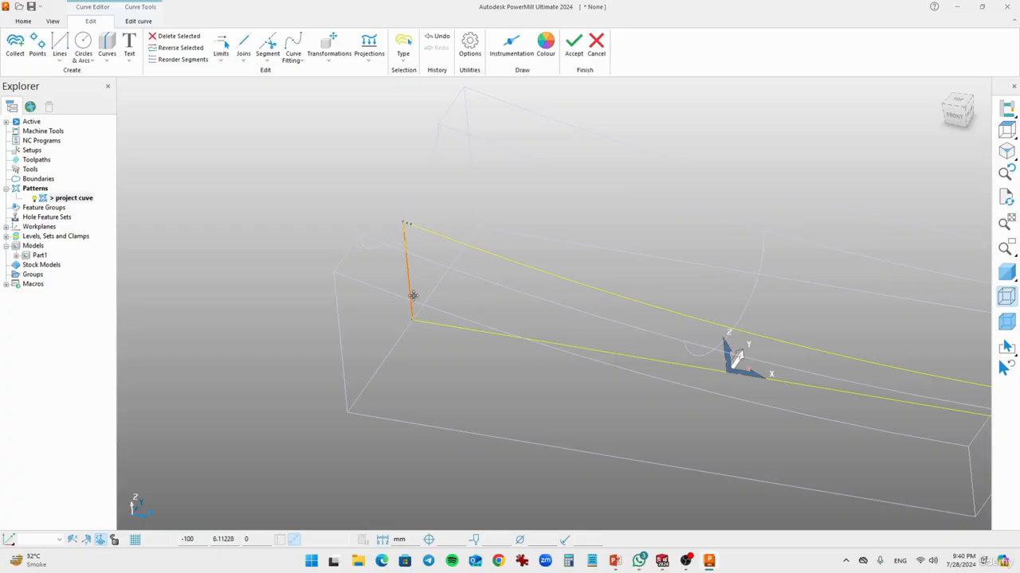
middle_click_drag(730, 370, 637, 361, "shift")
left_click(268, 45)
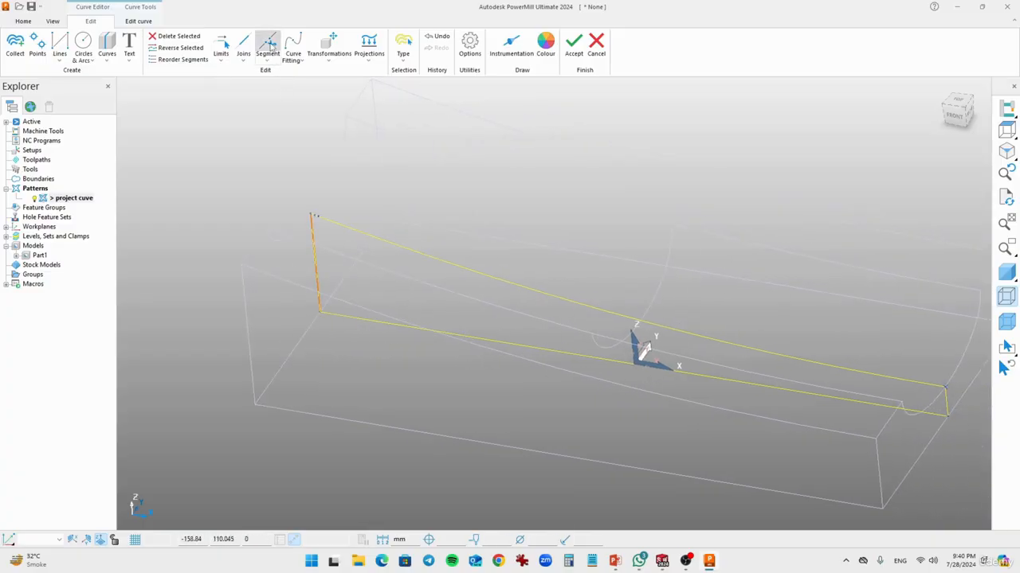
left_click(311, 217)
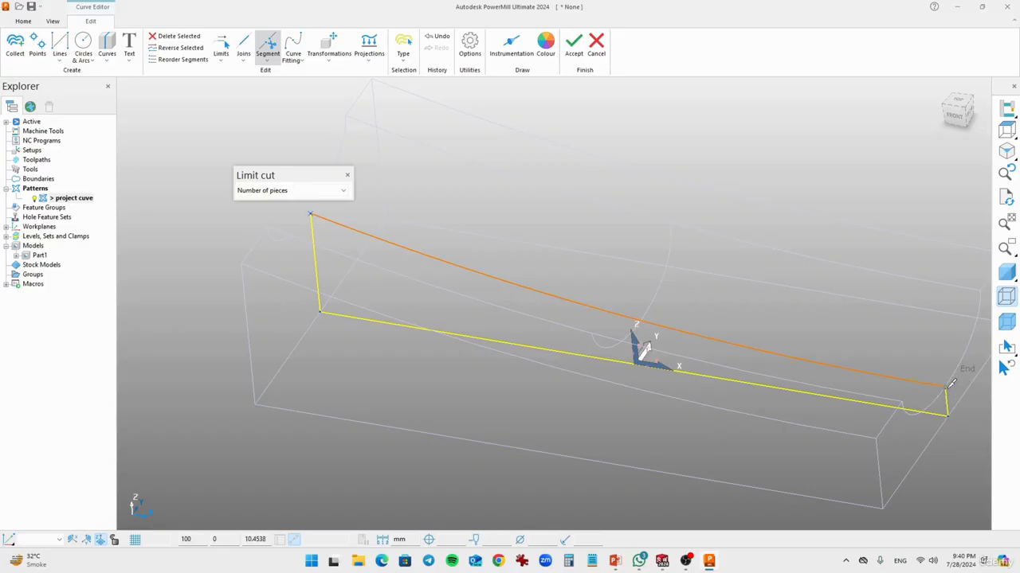
left_click(955, 428)
left_click(948, 410)
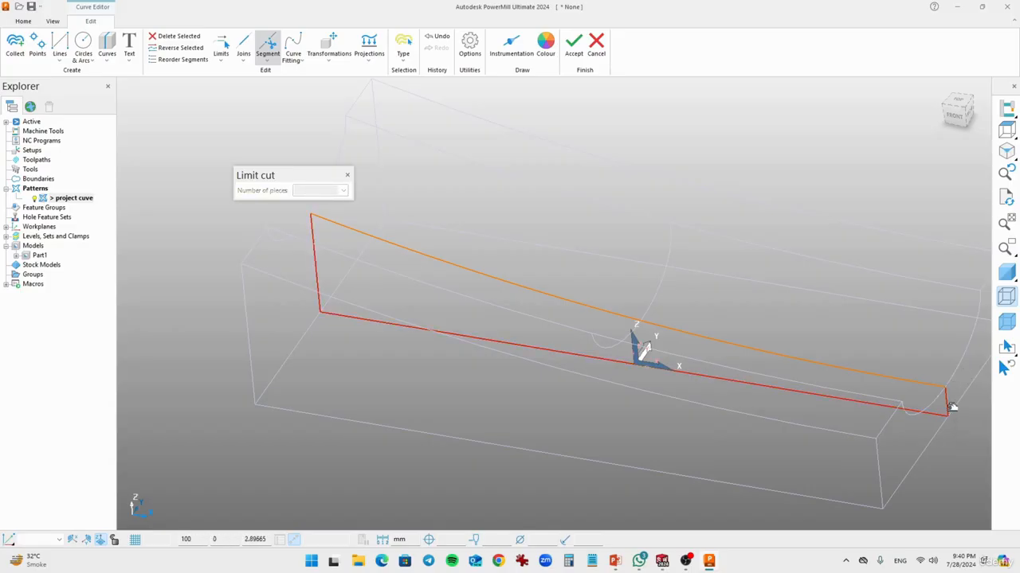
key("Delete")
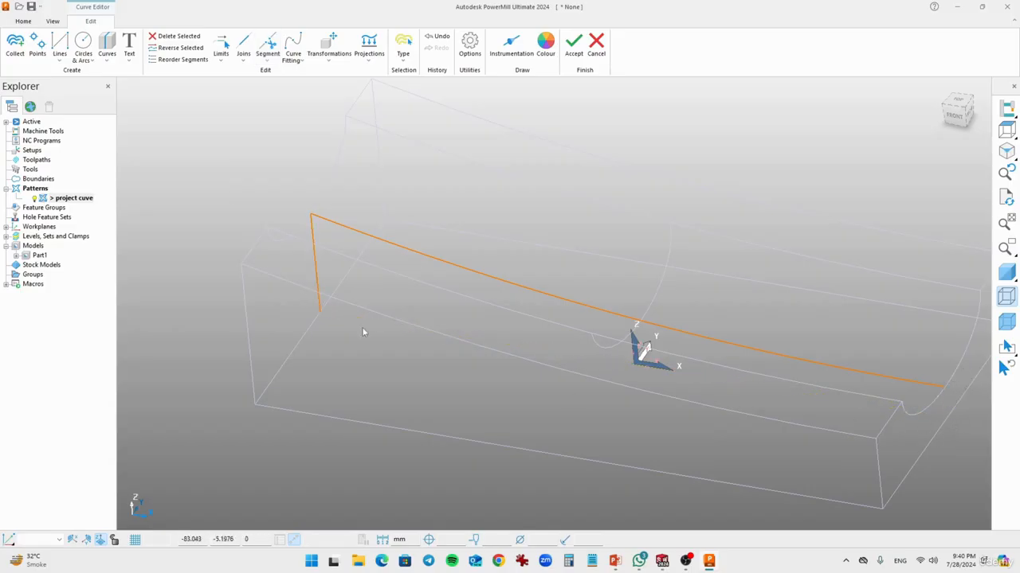
left_click(314, 277)
key("Delete")
left_click(573, 43)
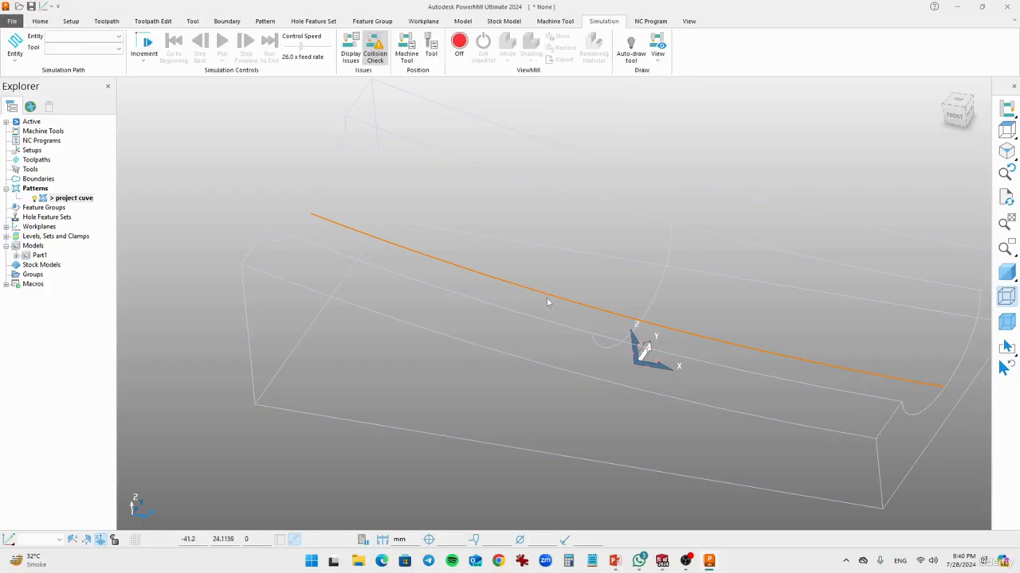
Shade Part1 and highlight its channel surfaces to examine how the pattern curve runs along the channel floor
mouse_move(525, 311)
middle_mouse_down()
mouse_move(512, 267)
mouse_move(453, 284)
mouse_move(647, 273)
middle_mouse_up()
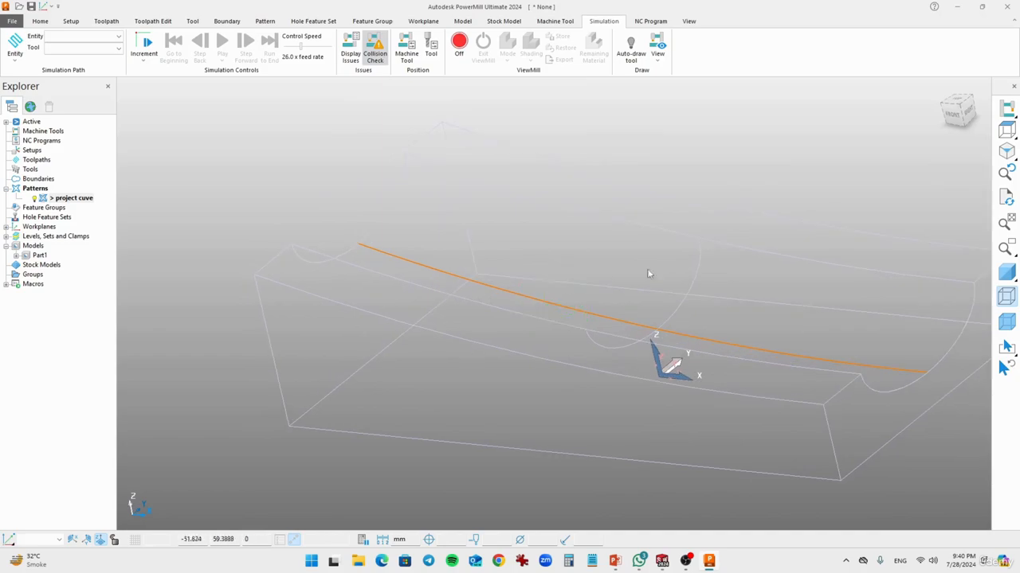
left_click(1006, 272)
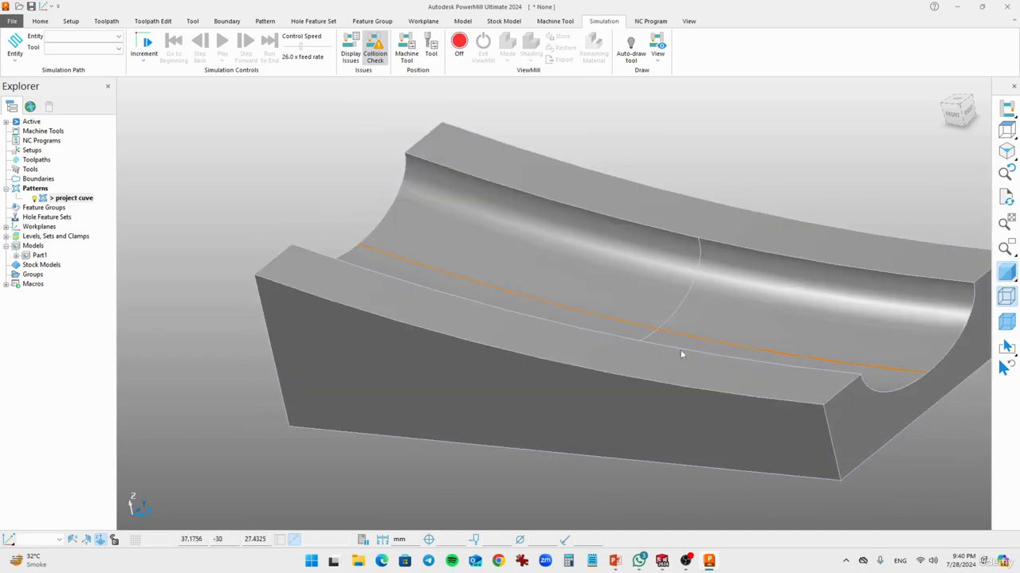
mouse_move(681, 355)
middle_mouse_down()
mouse_move(635, 364)
mouse_move(667, 382)
mouse_move(600, 311)
mouse_move(464, 293)
mouse_move(457, 324)
middle_mouse_up()
left_click(402, 257)
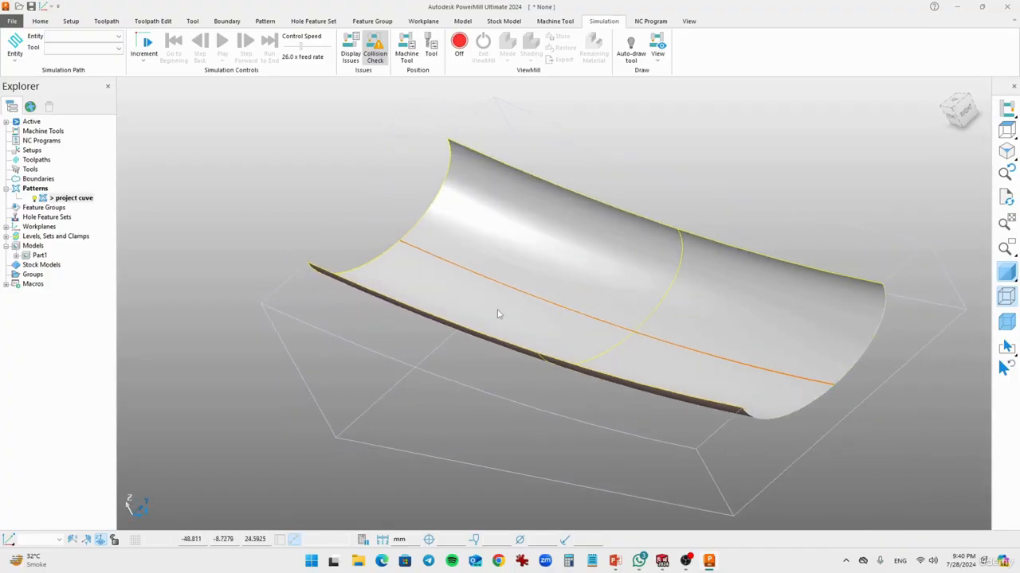
middle_click_drag(497, 314, 619, 314)
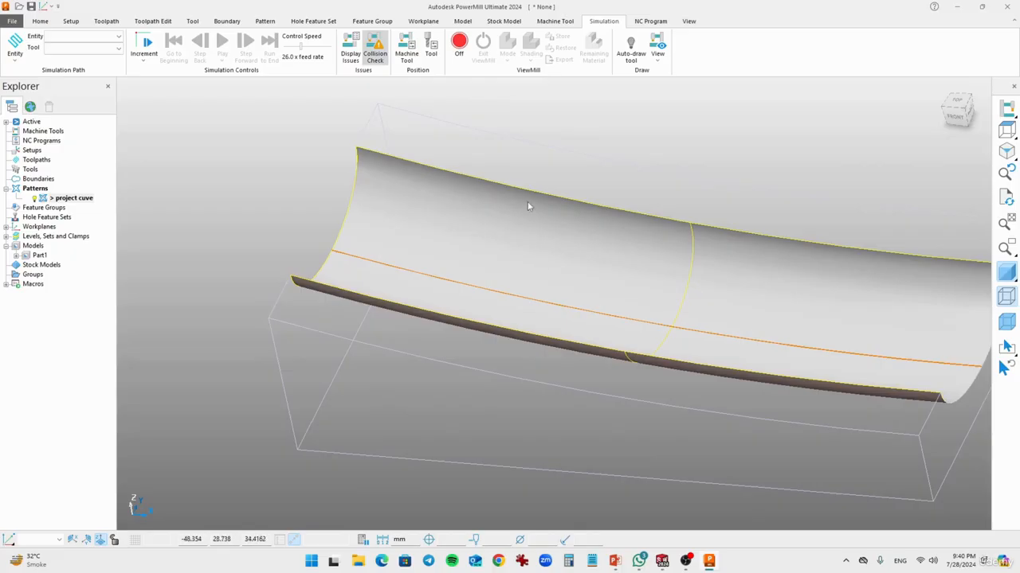
middle_click_drag(407, 249, 554, 270)
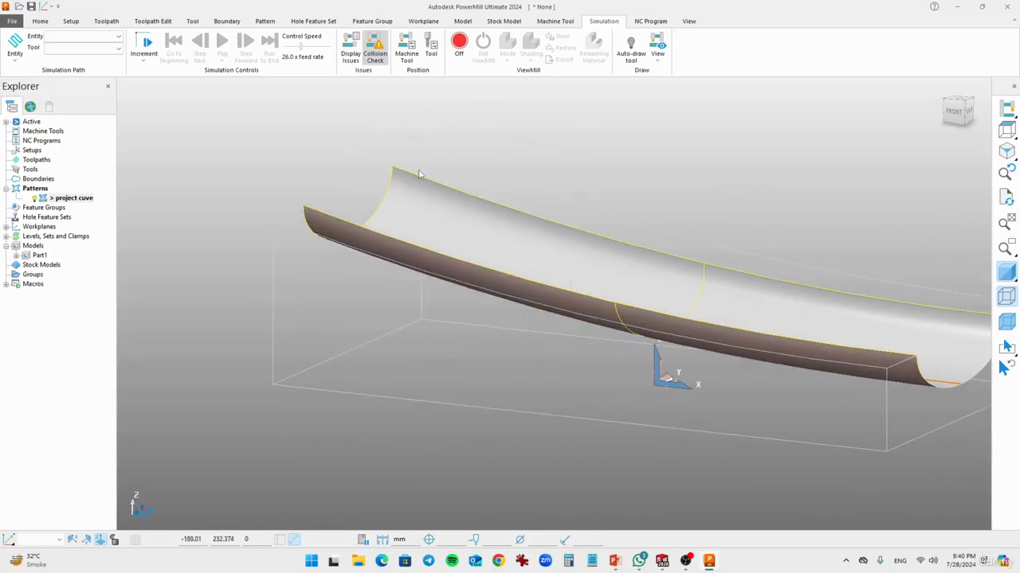
middle_click_drag(425, 225, 628, 354)
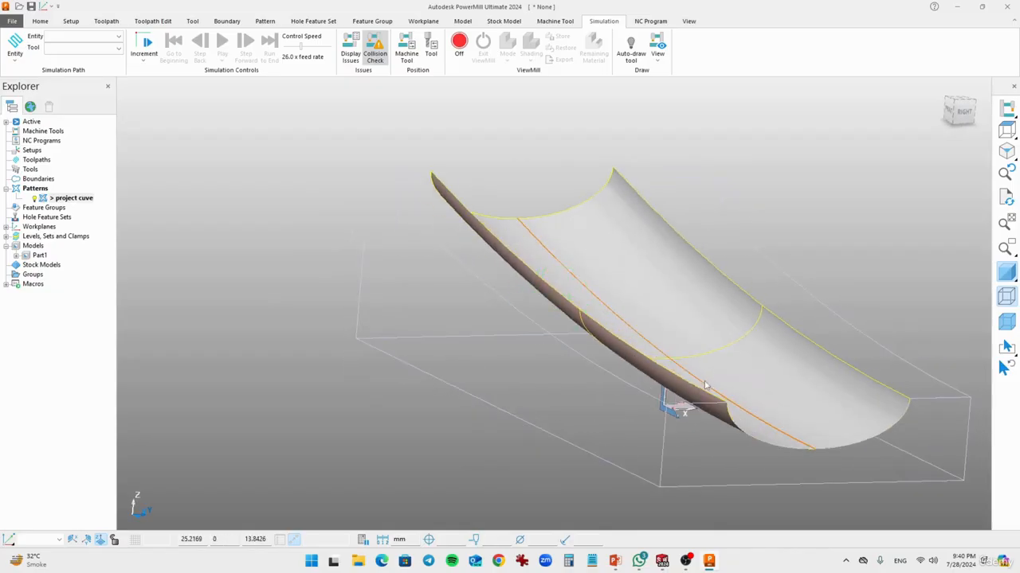
left_click(419, 398)
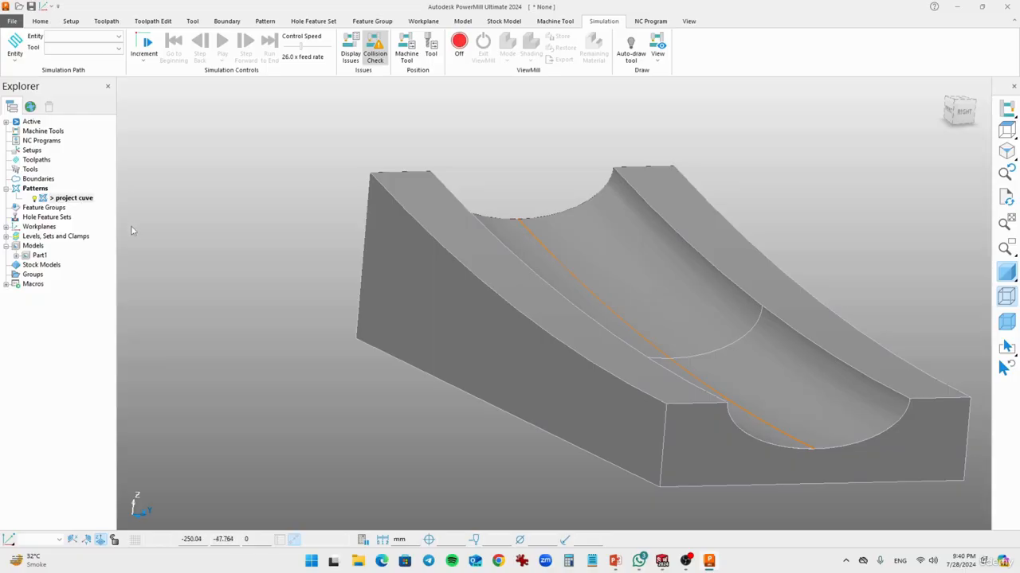
Open the transform for the "project cuve" pattern and relocate the Move origin to the curve's lower end on the channel edge
right_click(65, 200)
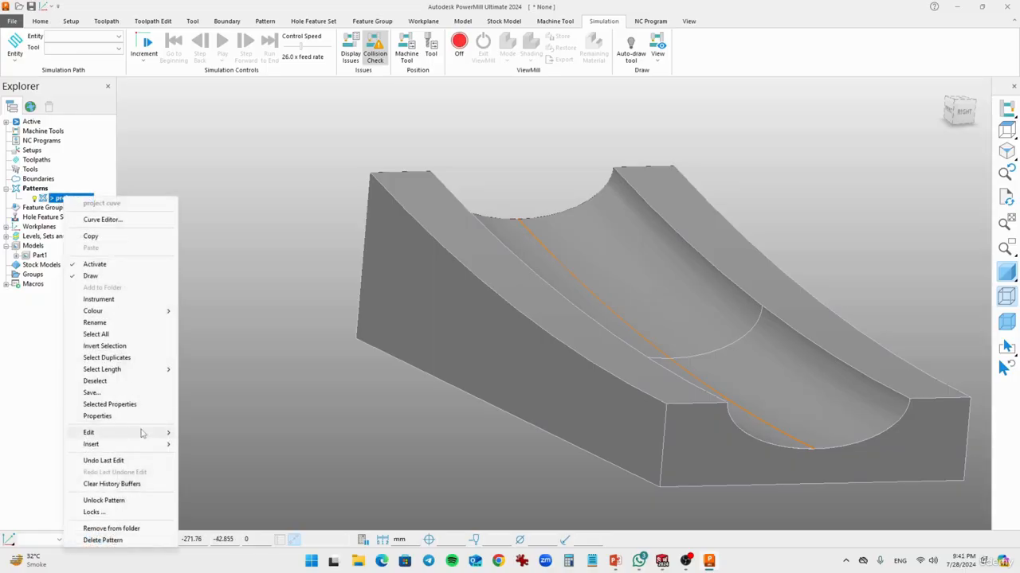
mouse_move(141, 432)
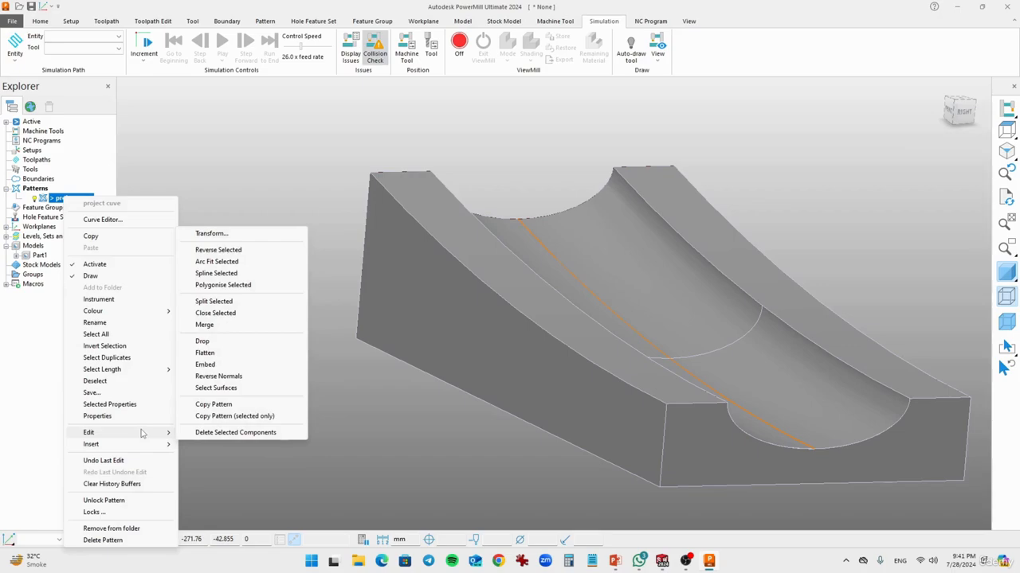
left_click(213, 234)
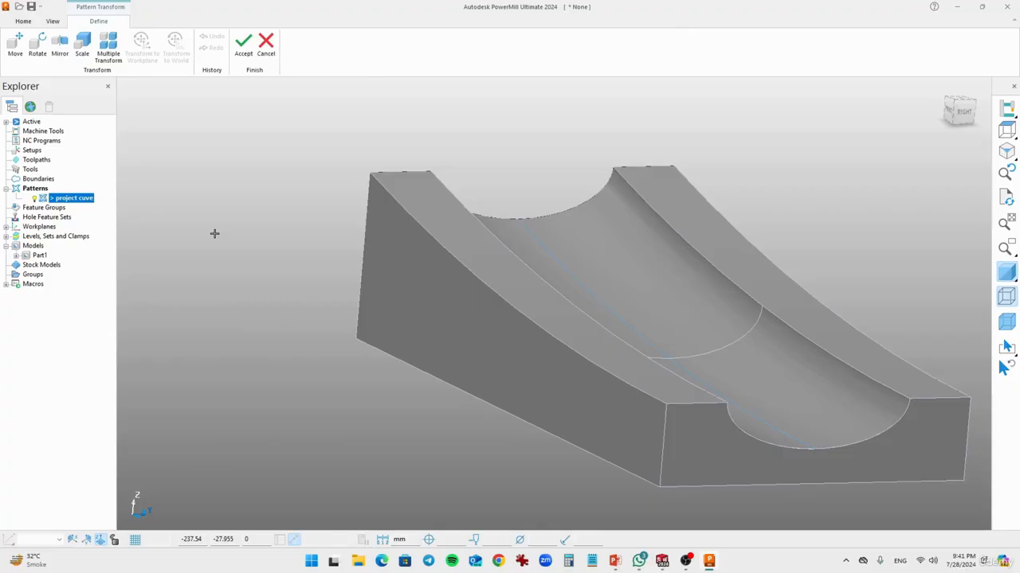
left_click(15, 45)
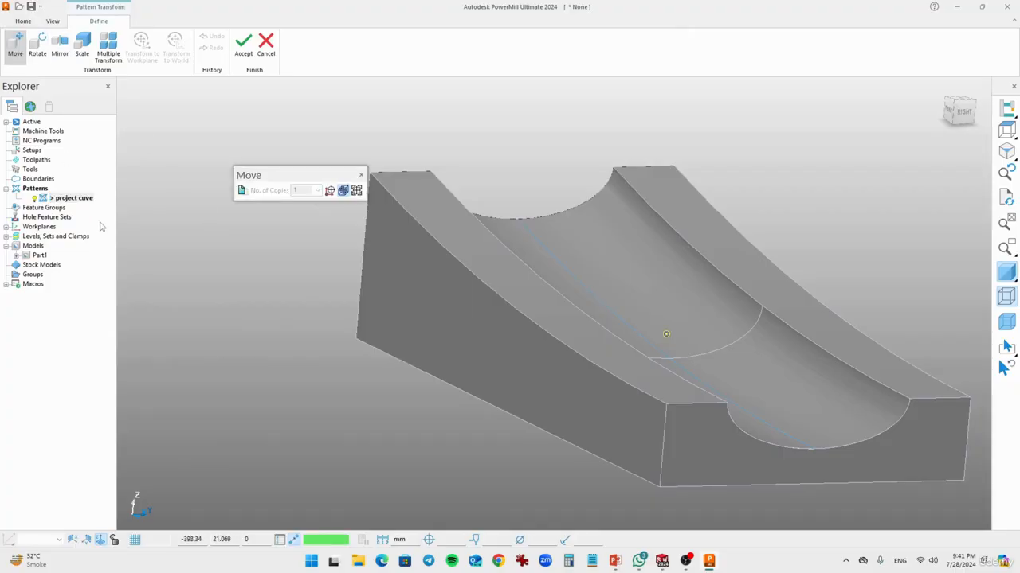
left_click(357, 191)
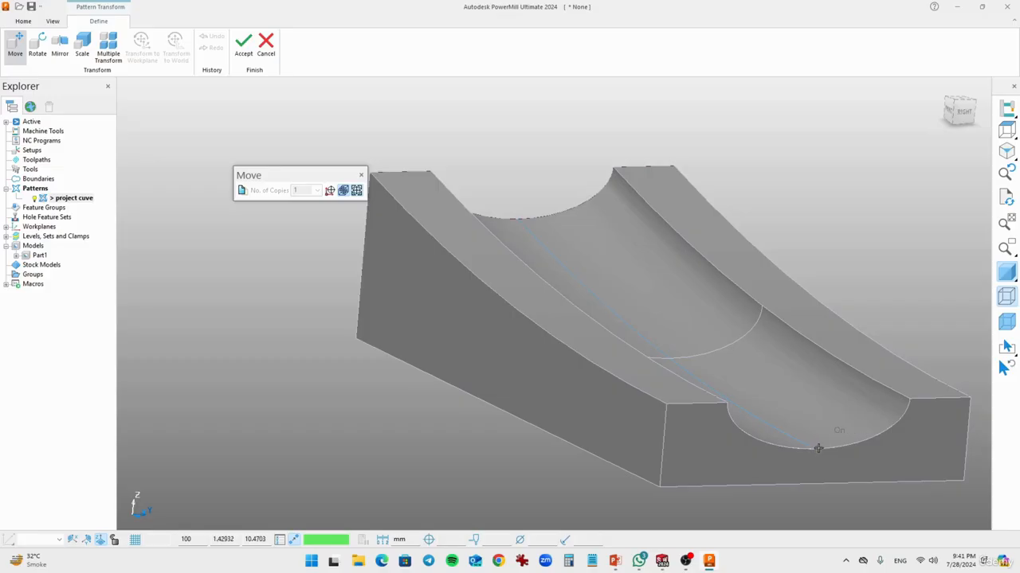
scroll(812, 450, "up", 3)
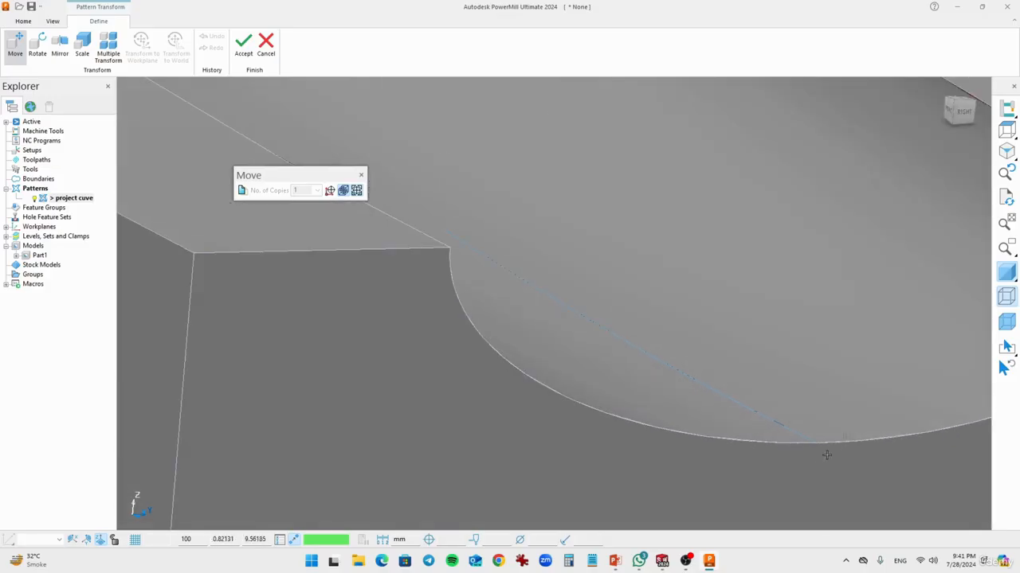
left_click(817, 442)
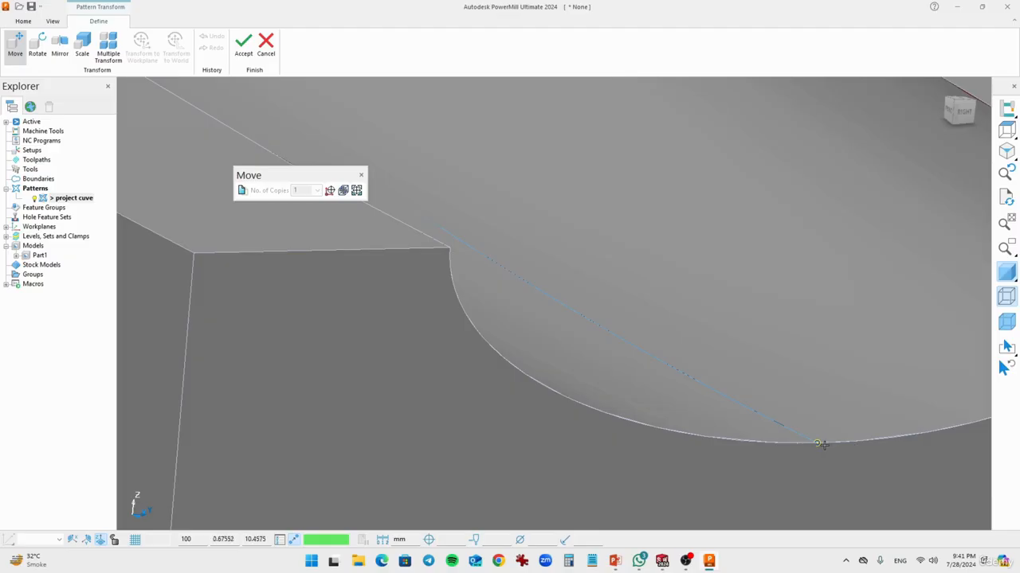
Move the pattern curve by a relative Z of 25 mm above the channel floor and accept the transform
left_click(279, 541)
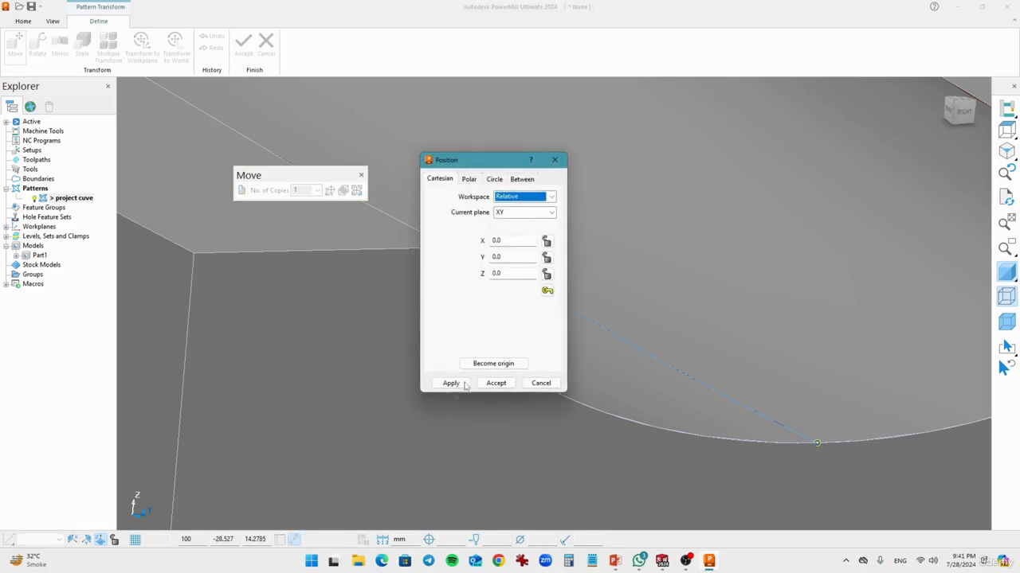
left_click(512, 239)
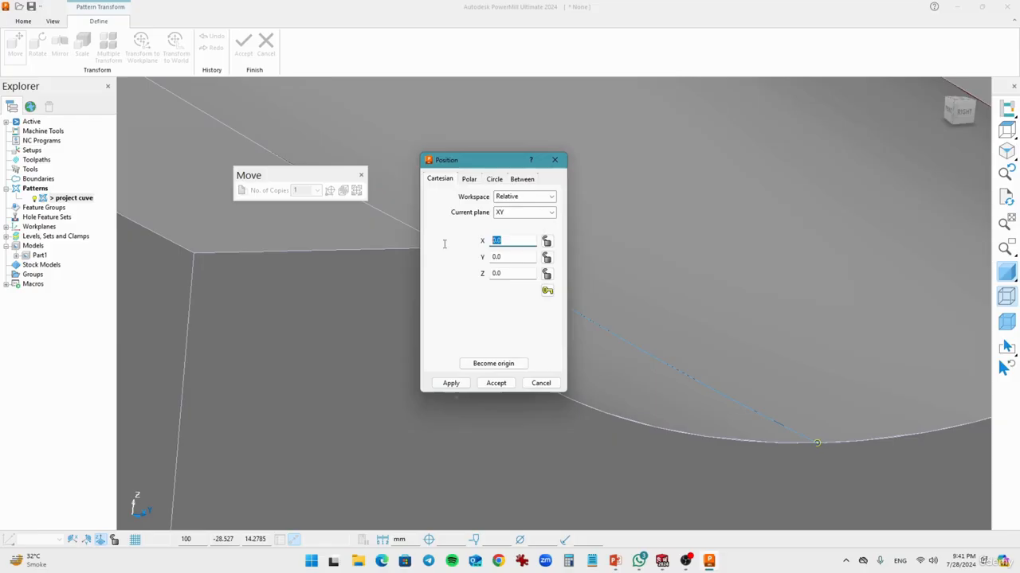
left_click(507, 257)
left_click(499, 274)
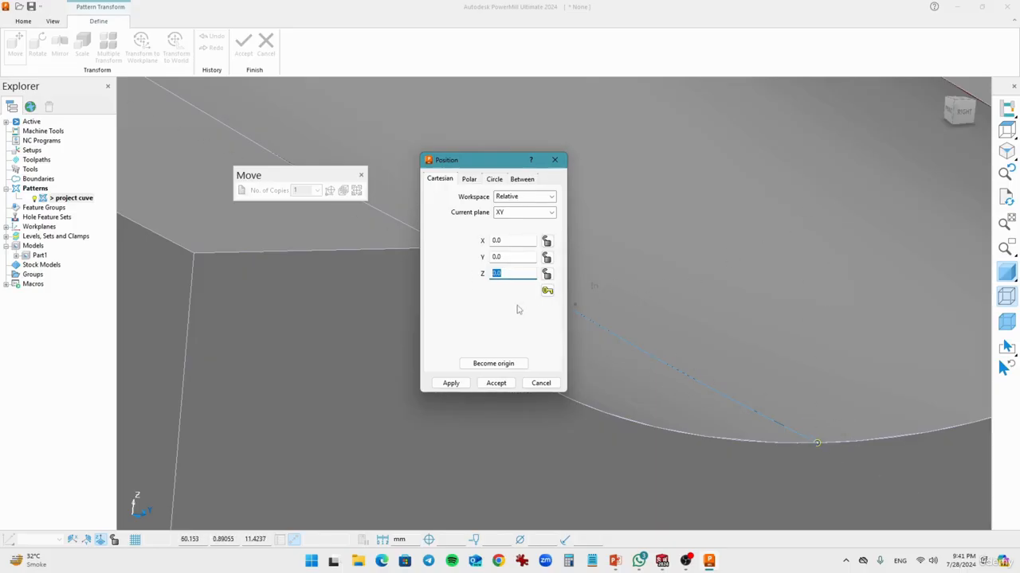
type("25")
left_click(451, 383)
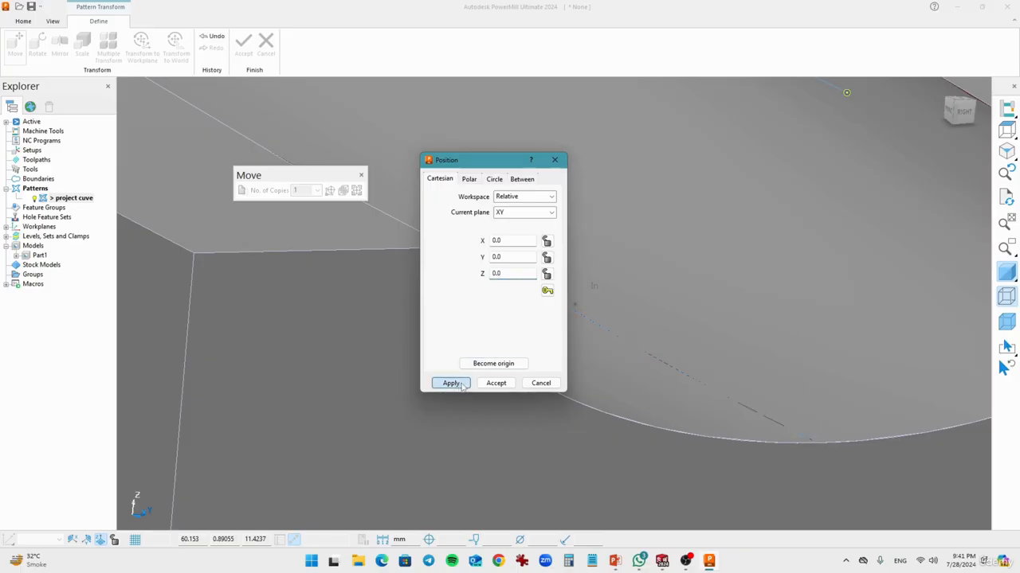
scroll(720, 301, "down", 3)
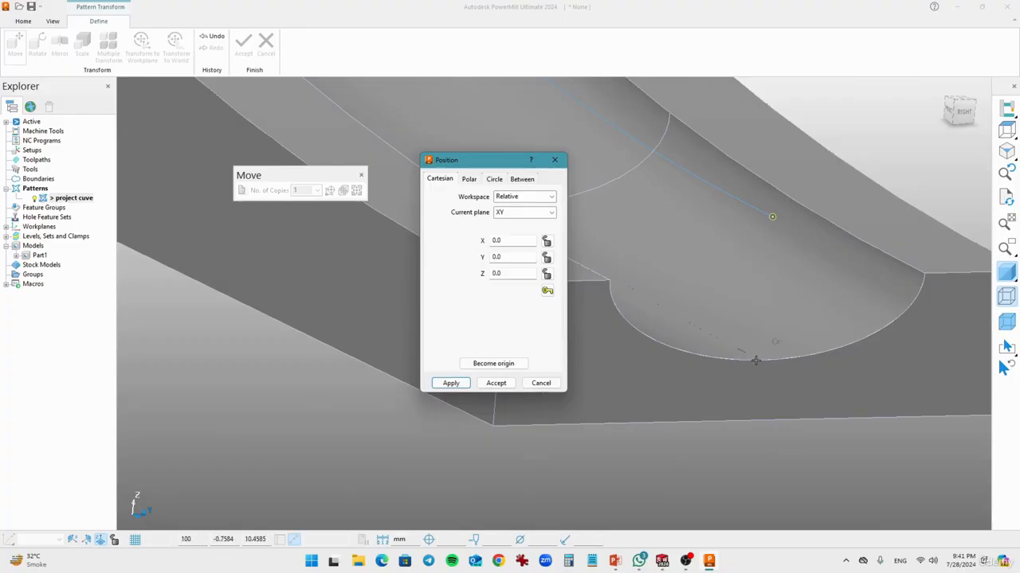
middle_click_drag(712, 289, 807, 306)
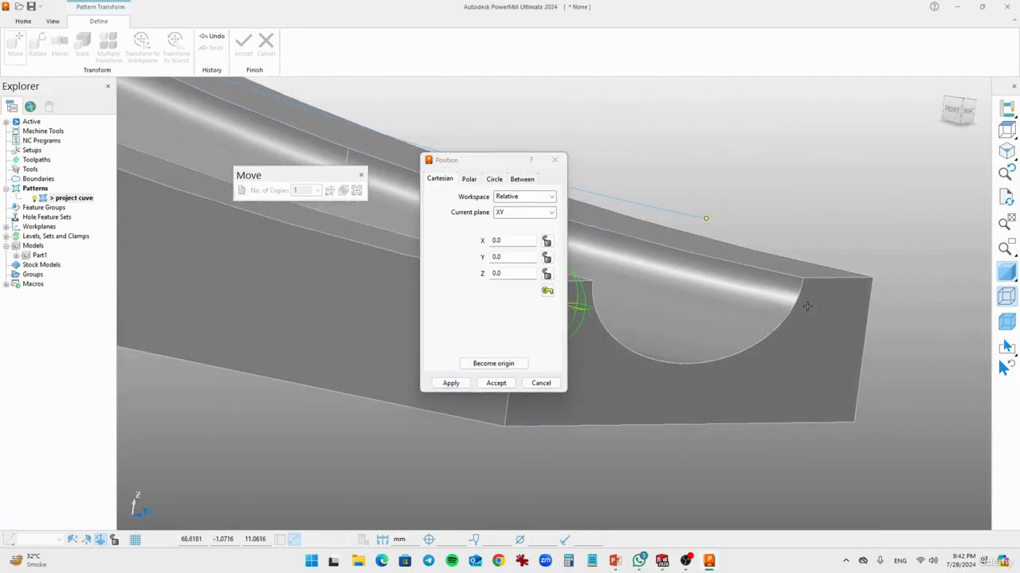
left_click(507, 385)
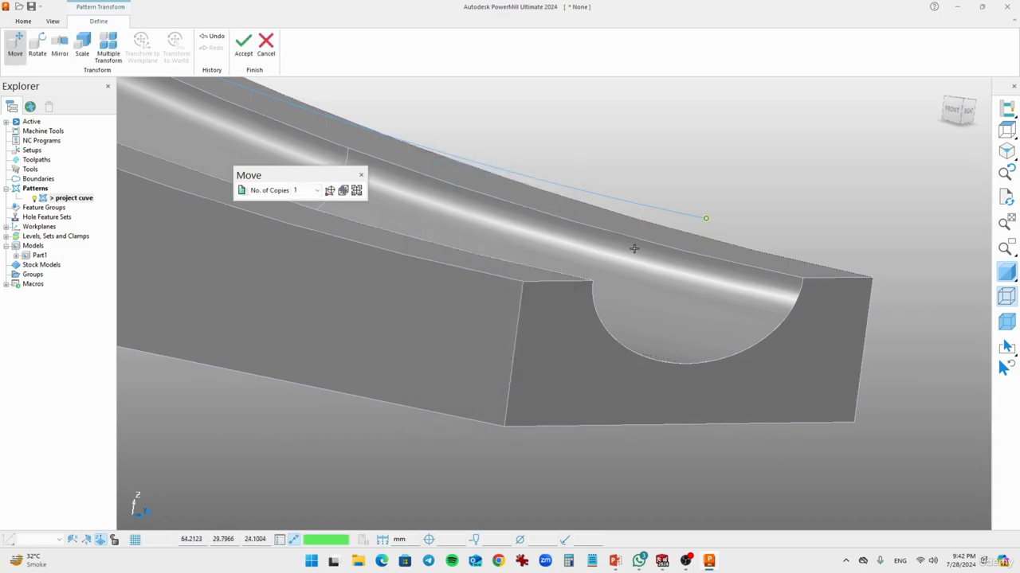
left_click(361, 175)
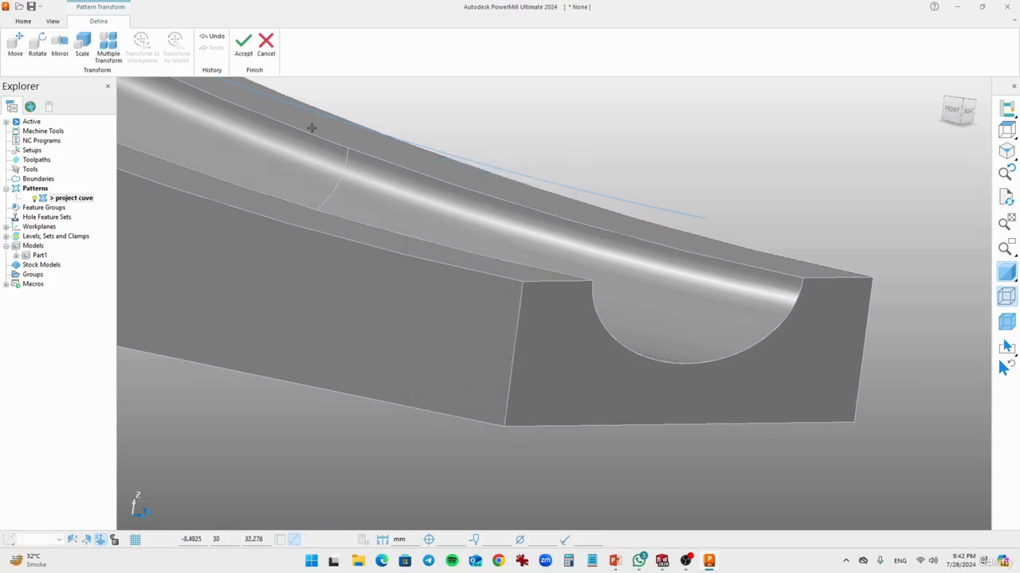
left_click(243, 44)
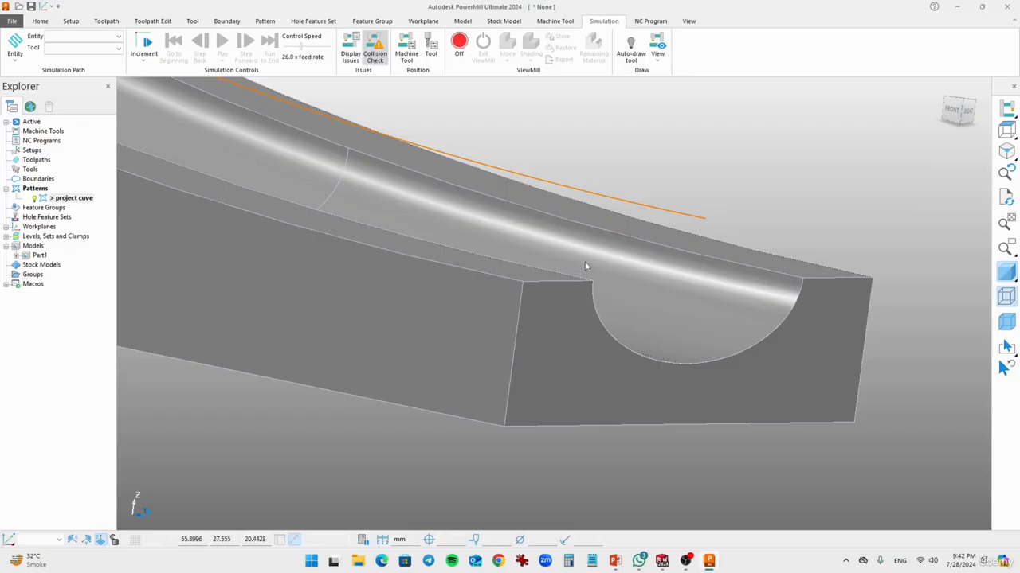
Create a Projection Curve Finishing toolpath and name it "curve projection finishing"
middle_click_drag(589, 260, 546, 274)
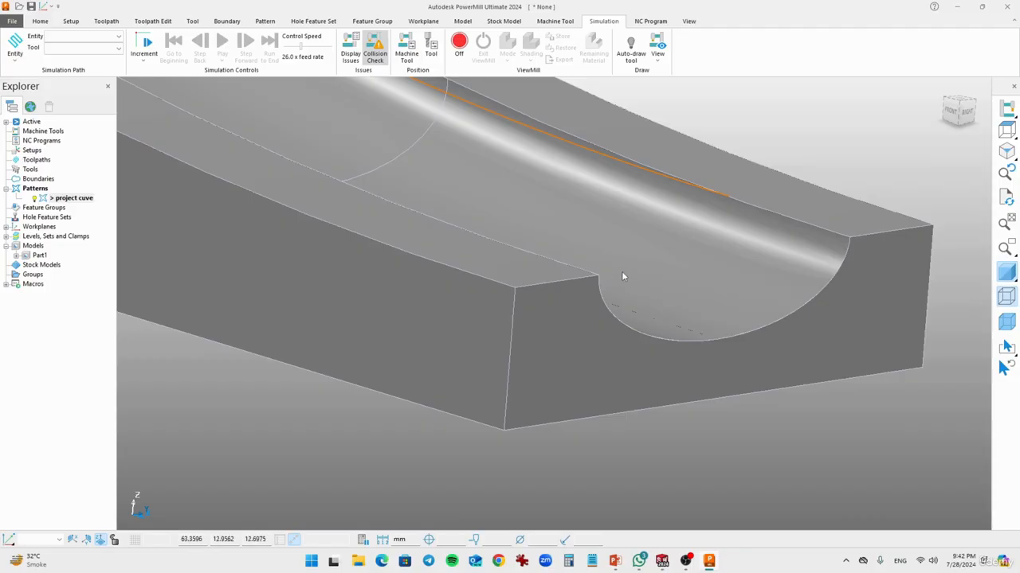
scroll(623, 275, "down", 5)
middle_click_drag(638, 289, 526, 274)
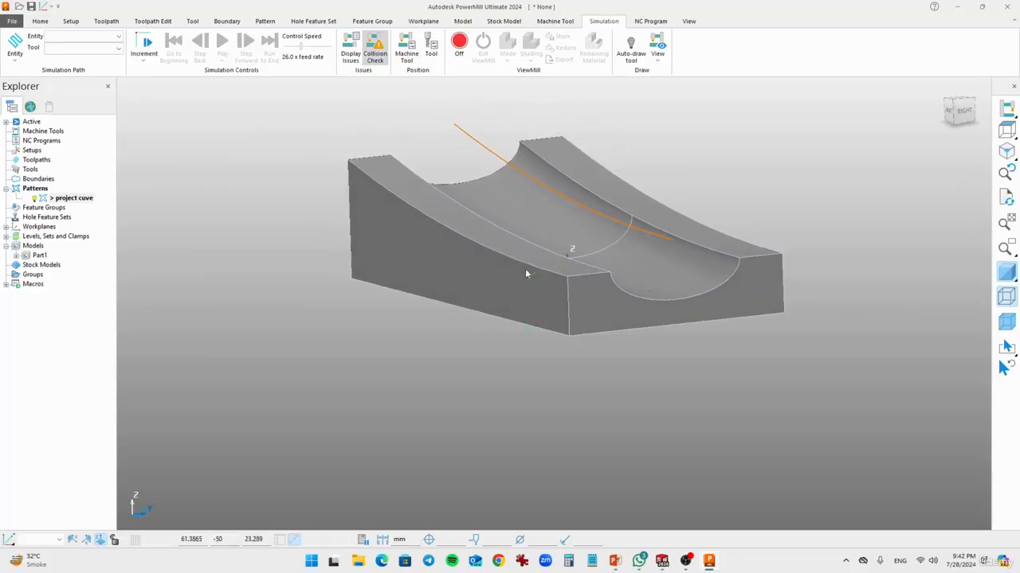
left_click(109, 22)
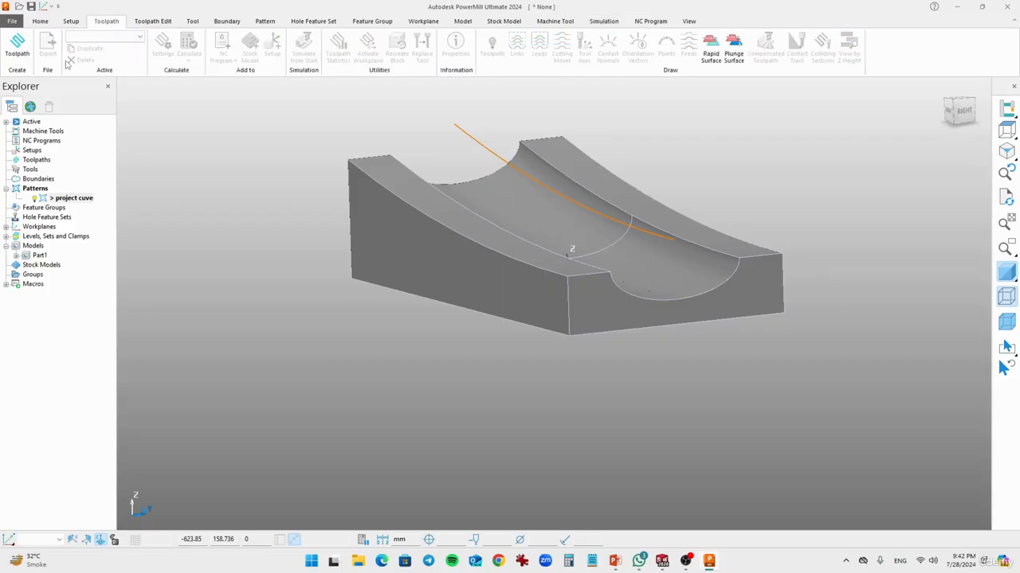
left_click(18, 46)
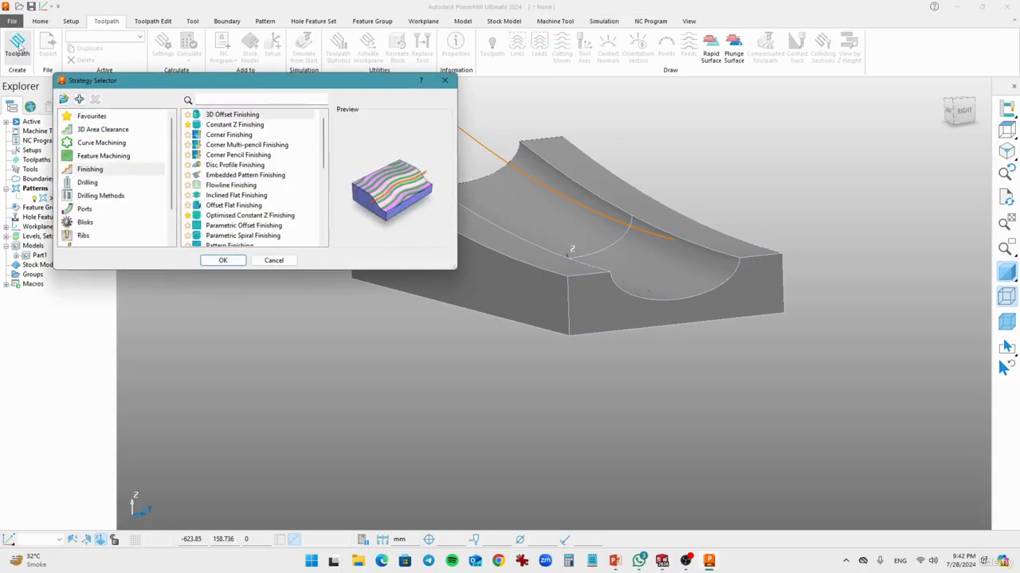
left_click(90, 170)
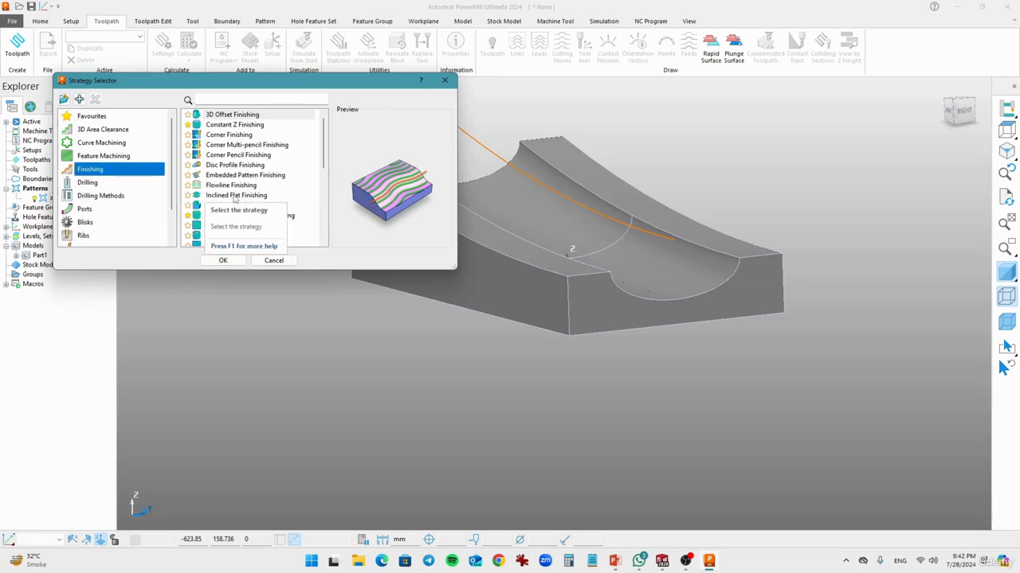
scroll(301, 212, "down", 2)
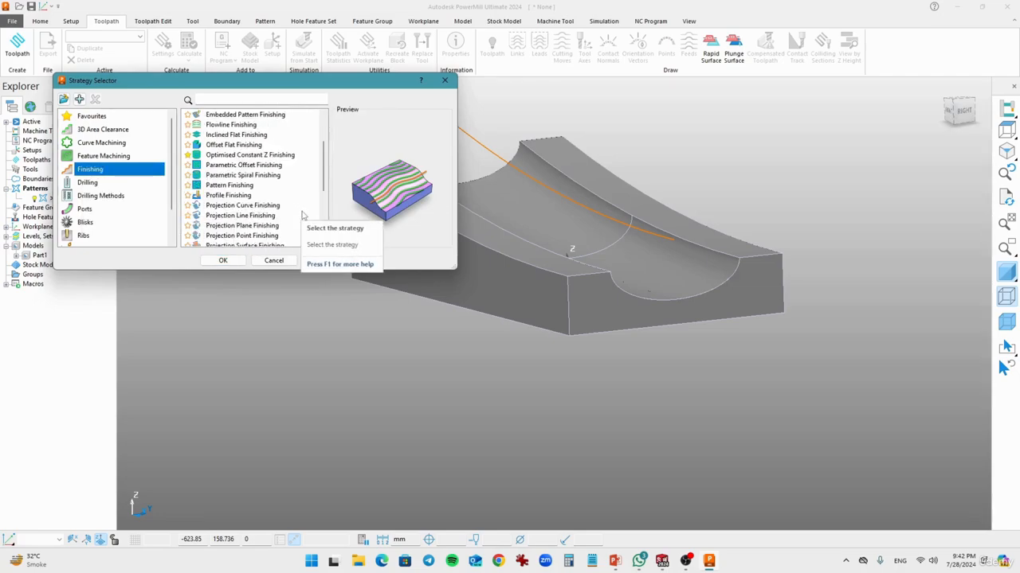
left_click(245, 206)
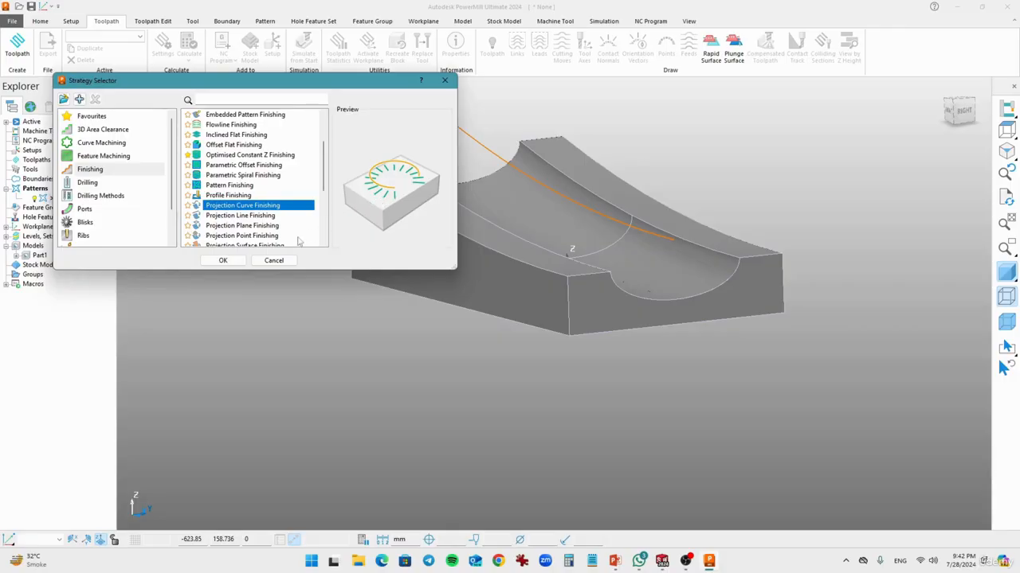
left_click(223, 261)
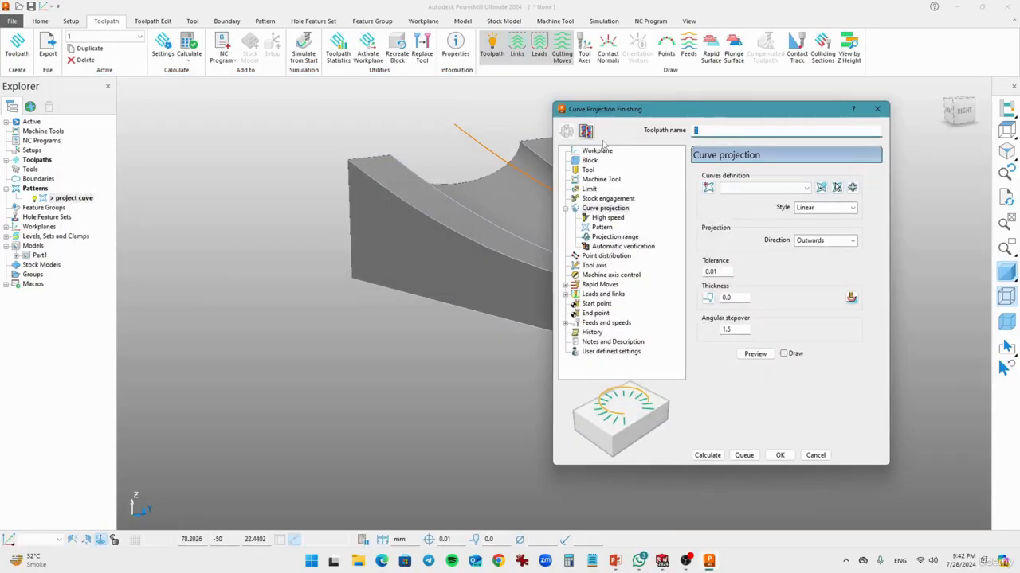
type("curve projec")
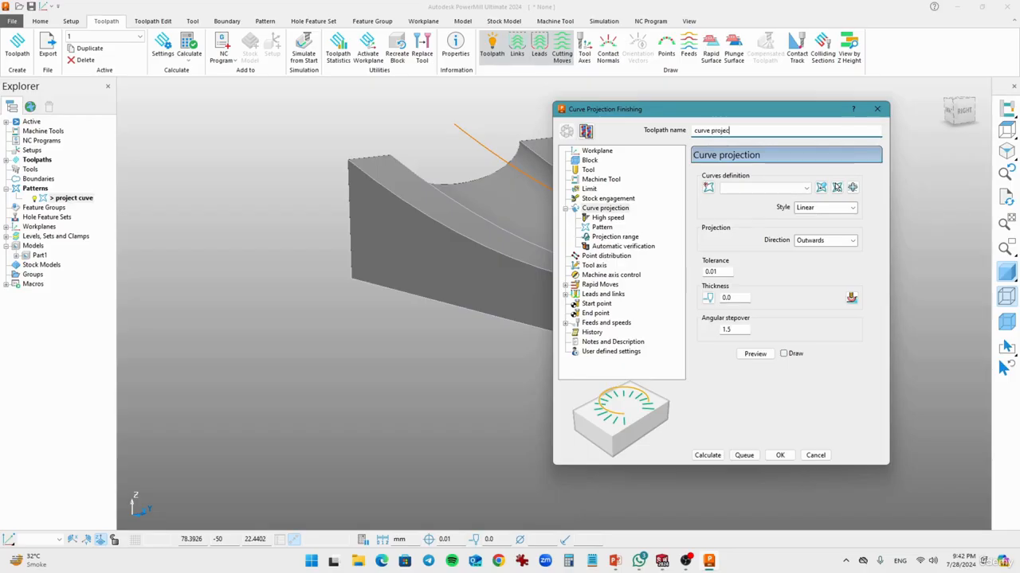
type("tion finishing")
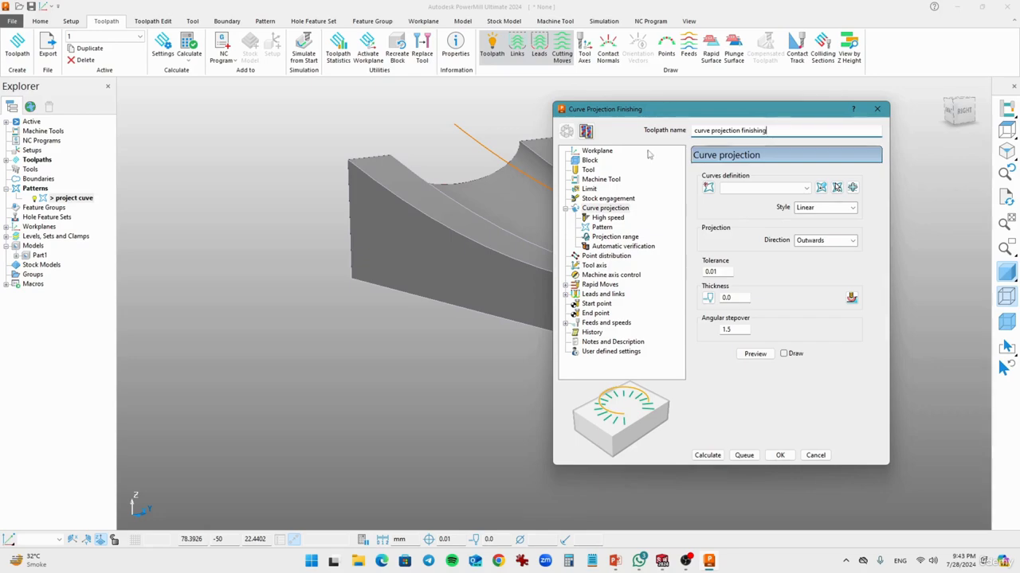
Calculate a box block around the model for the toolpath, using the active workplane and zero expansion
left_click(600, 152)
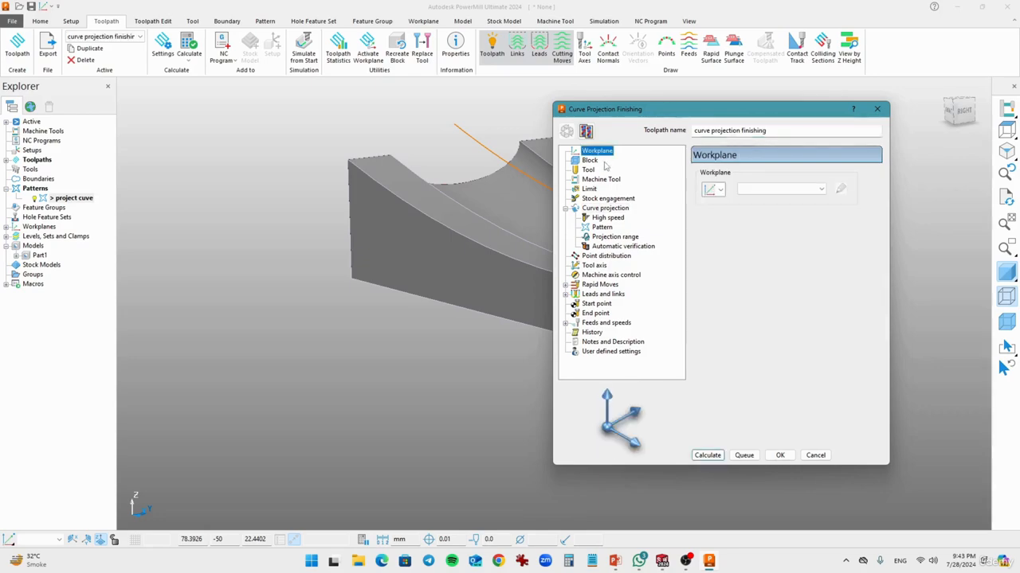
left_click_drag(717, 117, 667, 114)
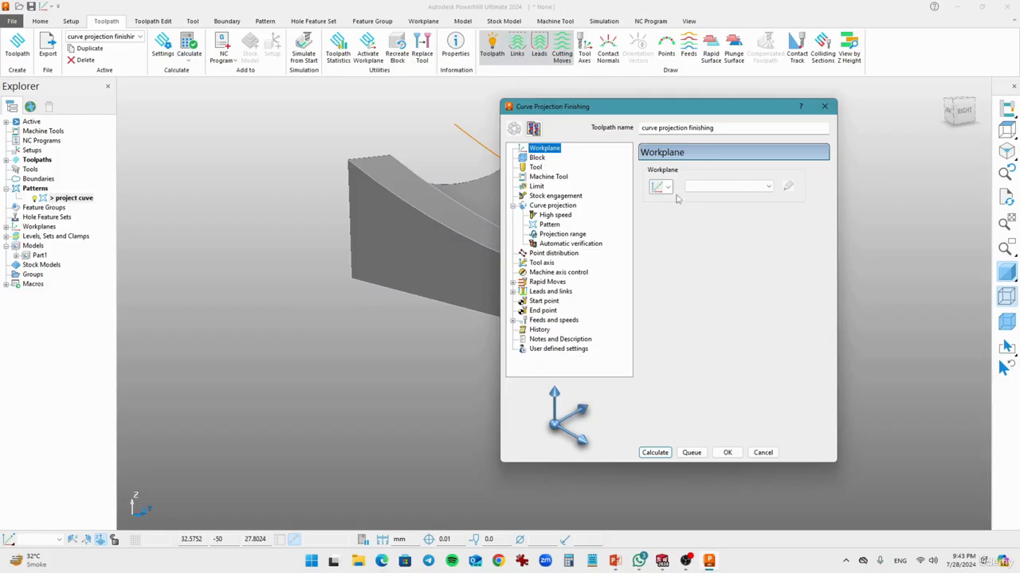
left_click(543, 166)
left_click(546, 160)
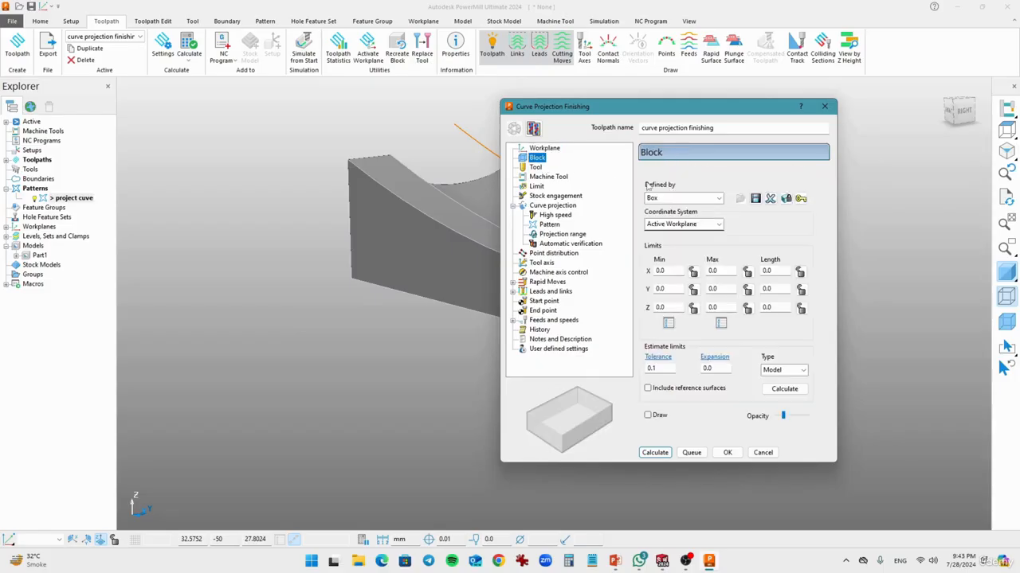
left_click_drag(713, 118, 326, 127)
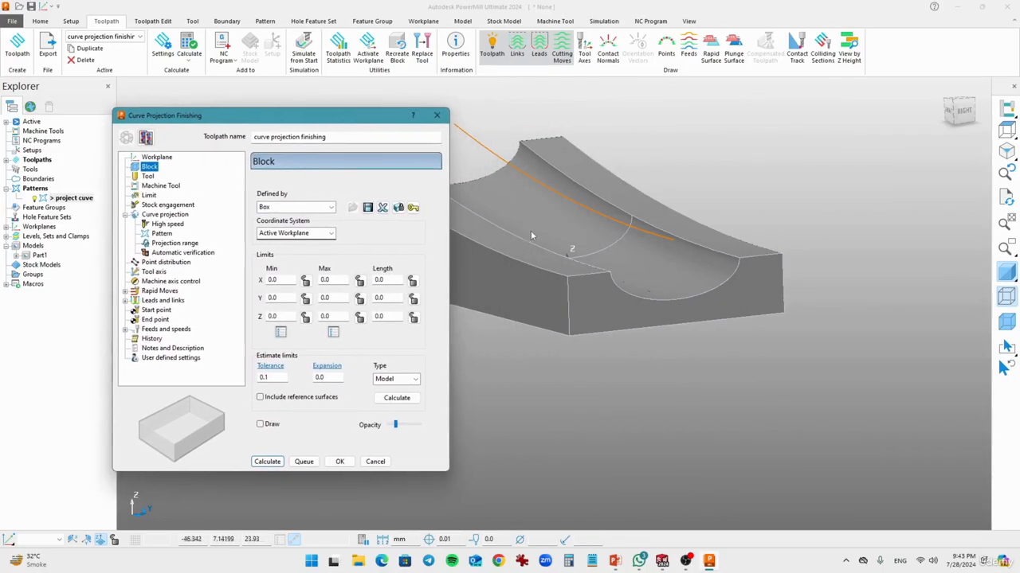
left_click(396, 398)
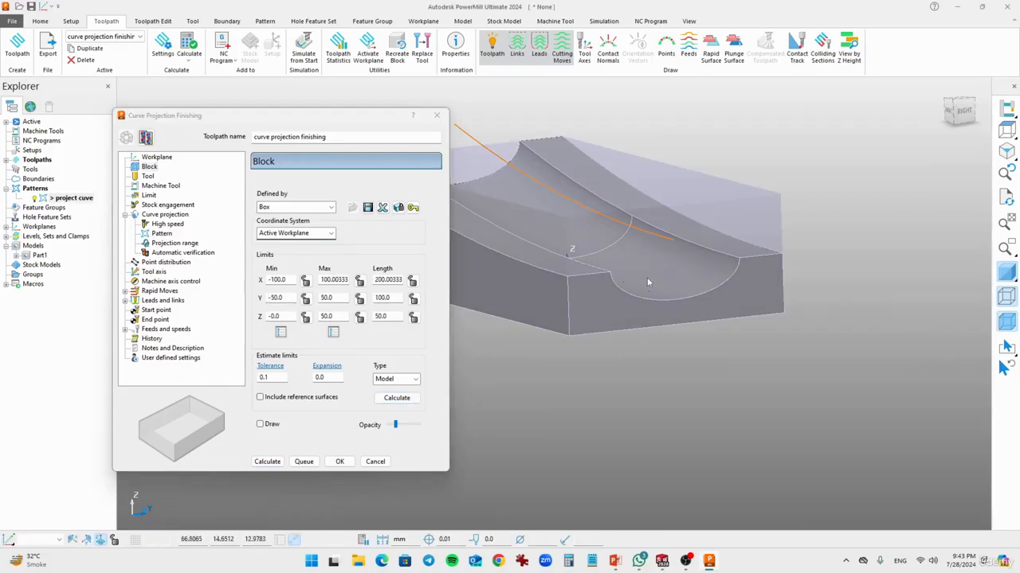
middle_click_drag(694, 314, 783, 260)
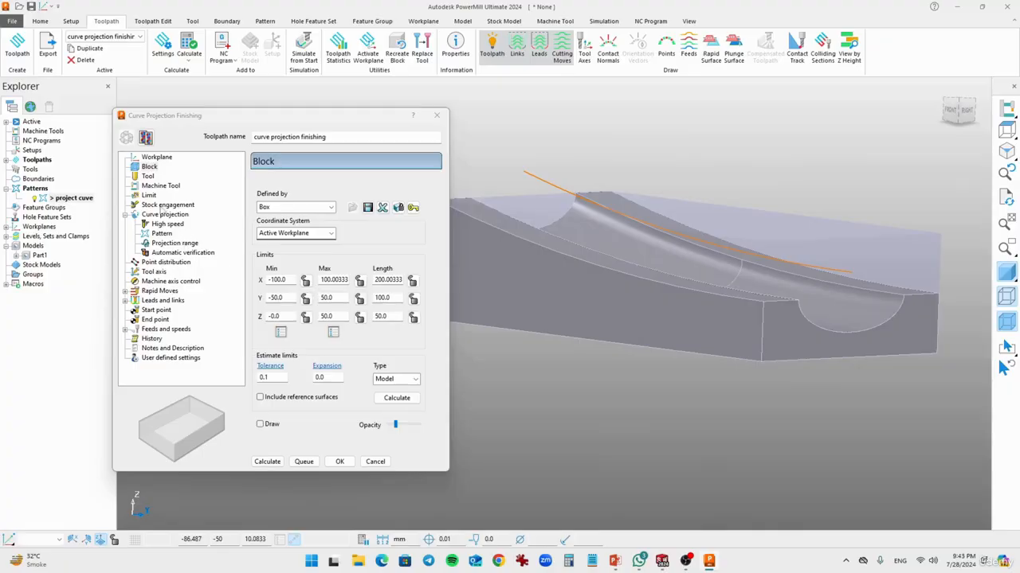
Create a ball nosed tool named "5mm BN" with a length of 75 mm and a diameter of 5 mm
left_click(149, 176)
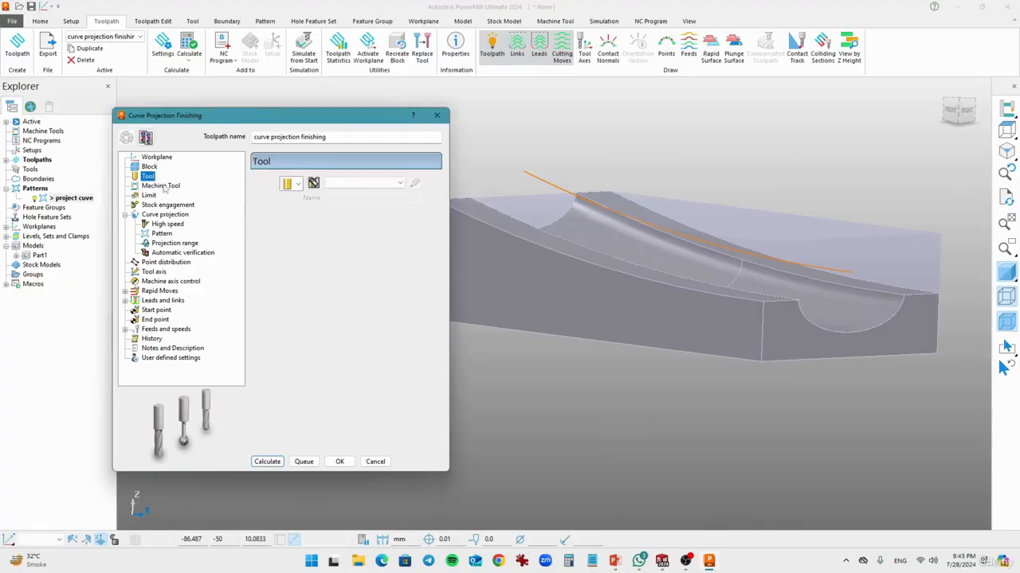
left_click(297, 185)
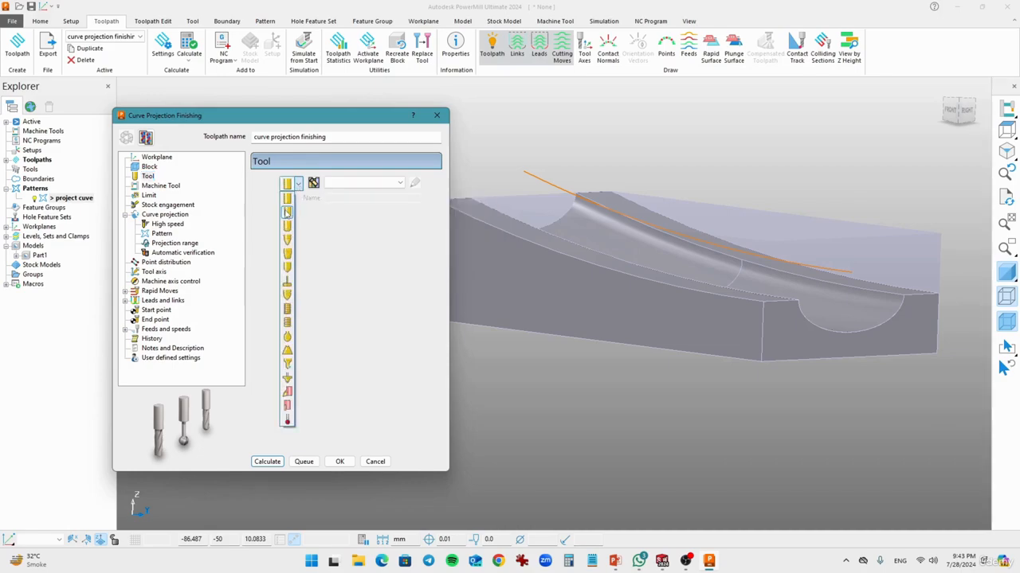
left_click(287, 212)
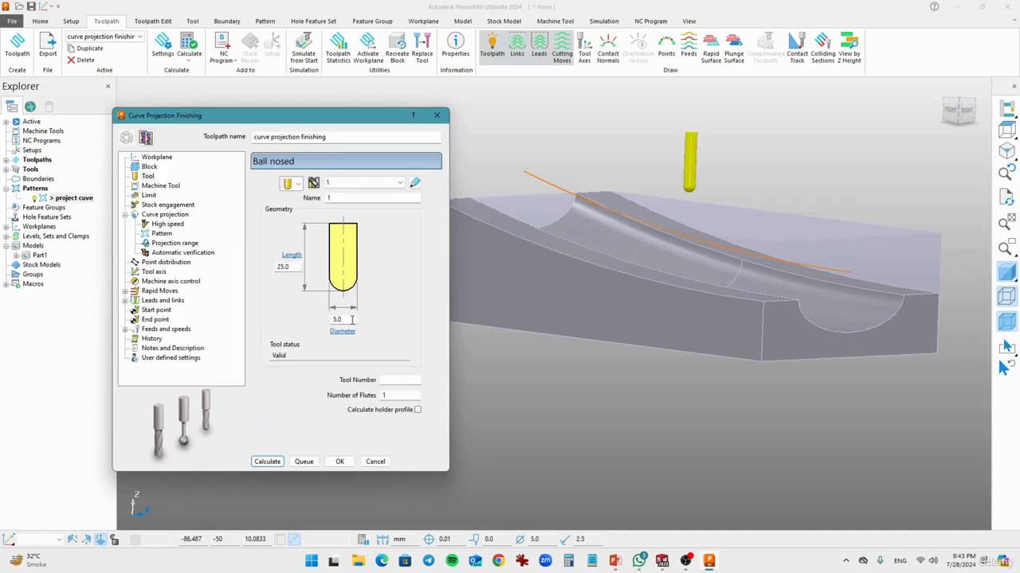
double_click(351, 319)
double_click(283, 266)
type("57")
left_click(345, 199)
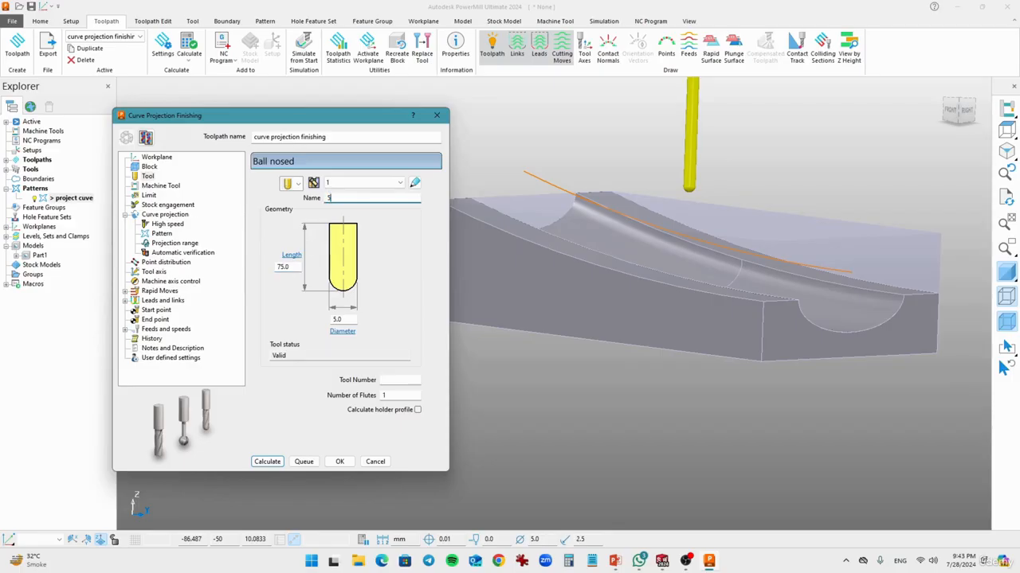
type("5mmB")
left_click(358, 321)
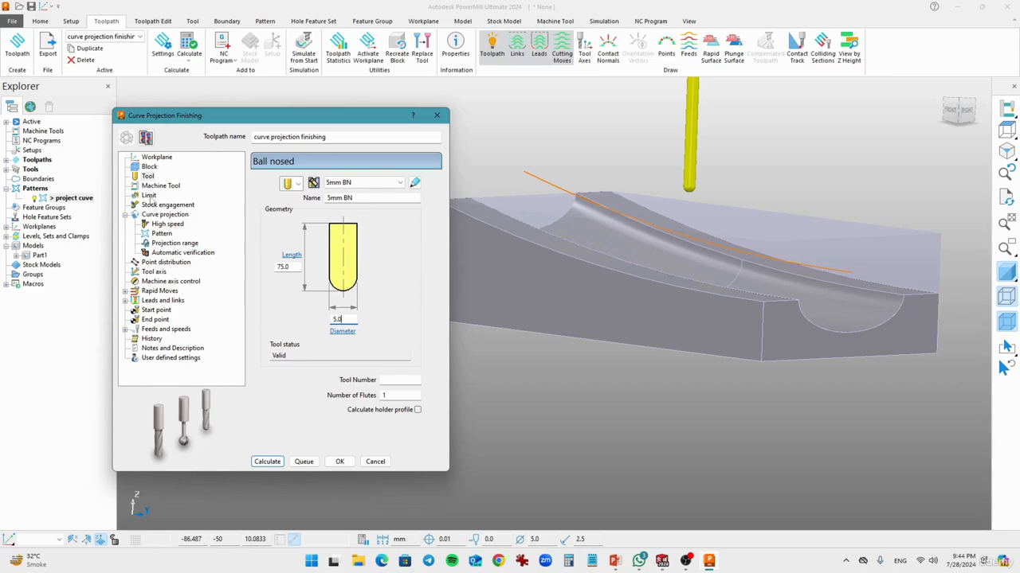
Hide the block and select Part1's curved channel surfaces with the toolpath's Limit settings open
left_click(148, 195)
middle_click_drag(674, 217, 558, 239)
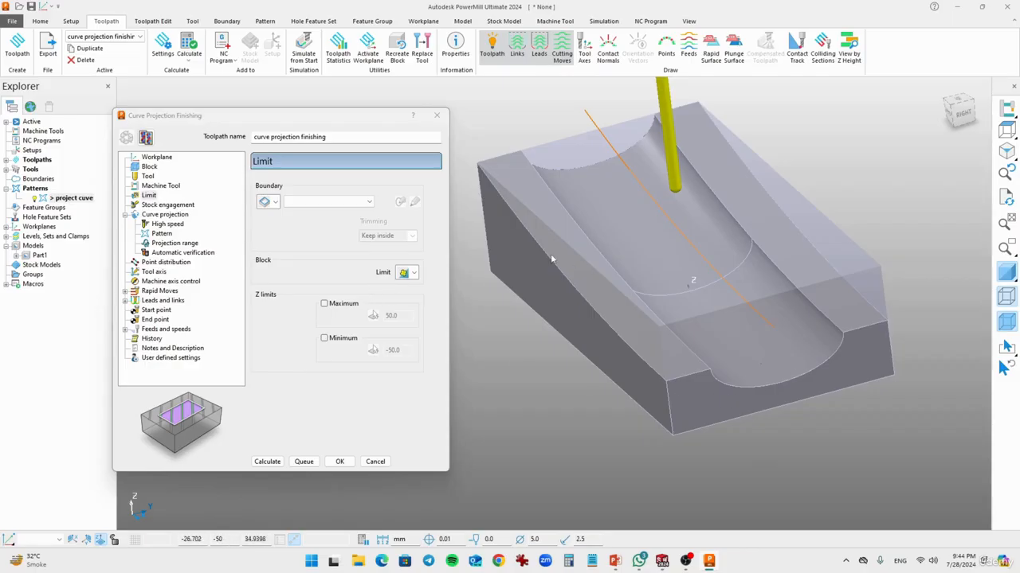
left_click(1007, 321)
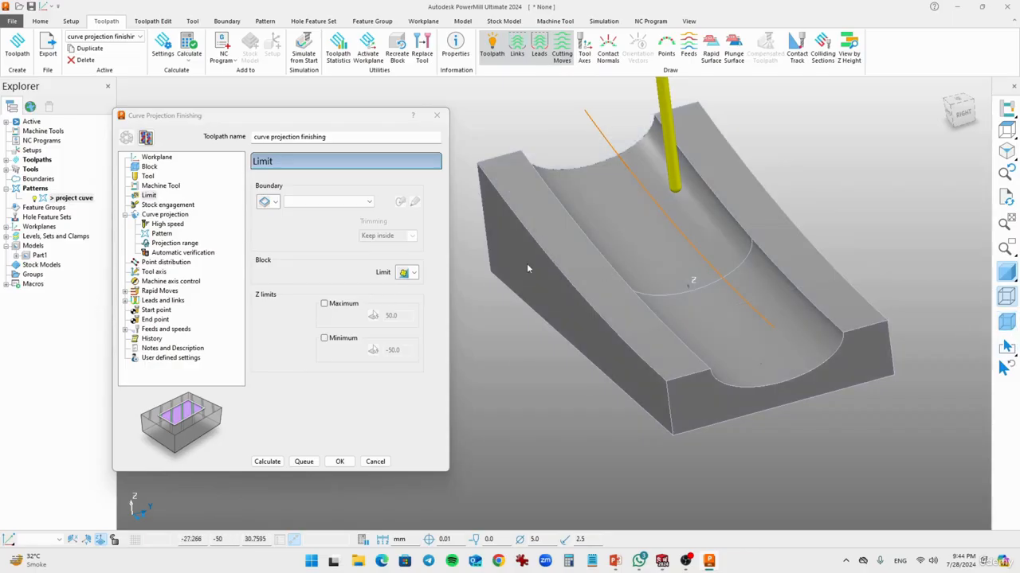
left_click(625, 195)
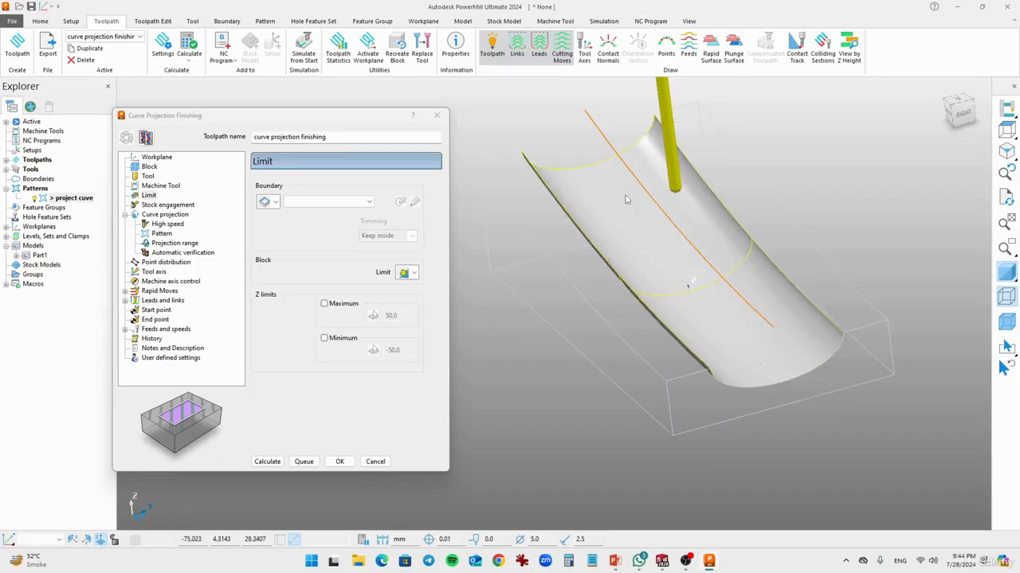
left_click(151, 196)
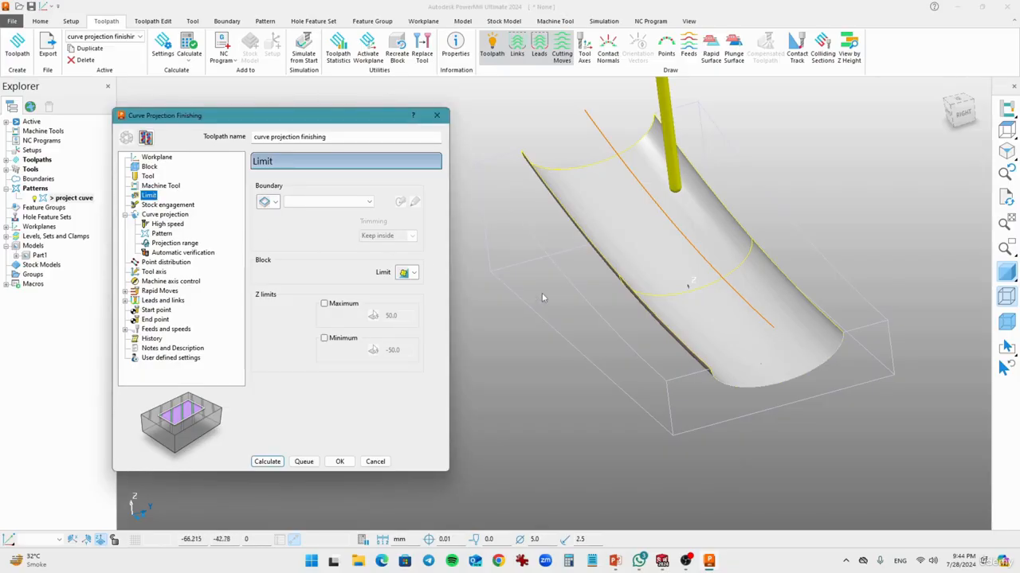
middle_click_drag(542, 292, 649, 263)
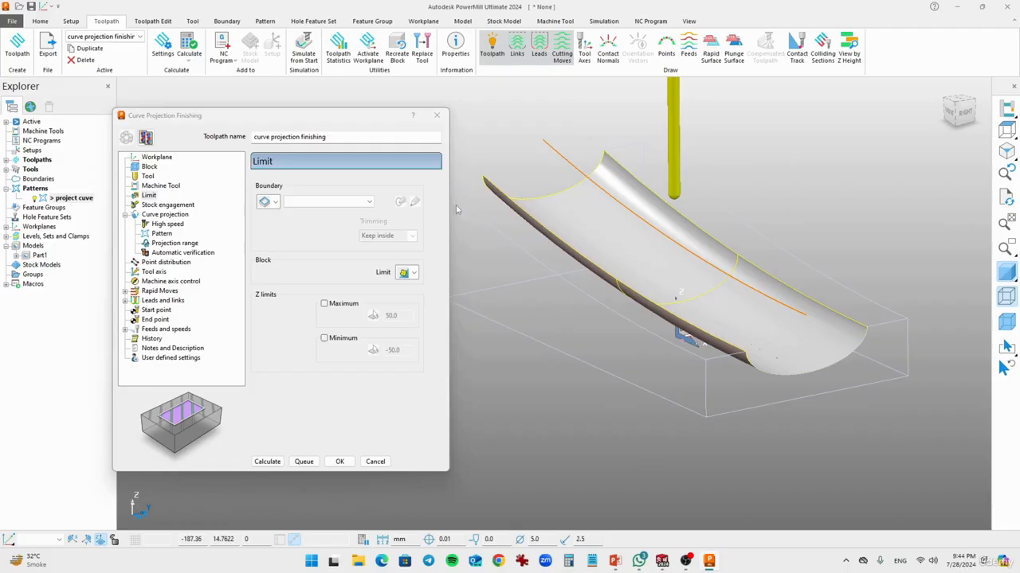
Assign the "project cuve" pattern as the curve definition of the curve projection and choose the Linear style
left_click(175, 216)
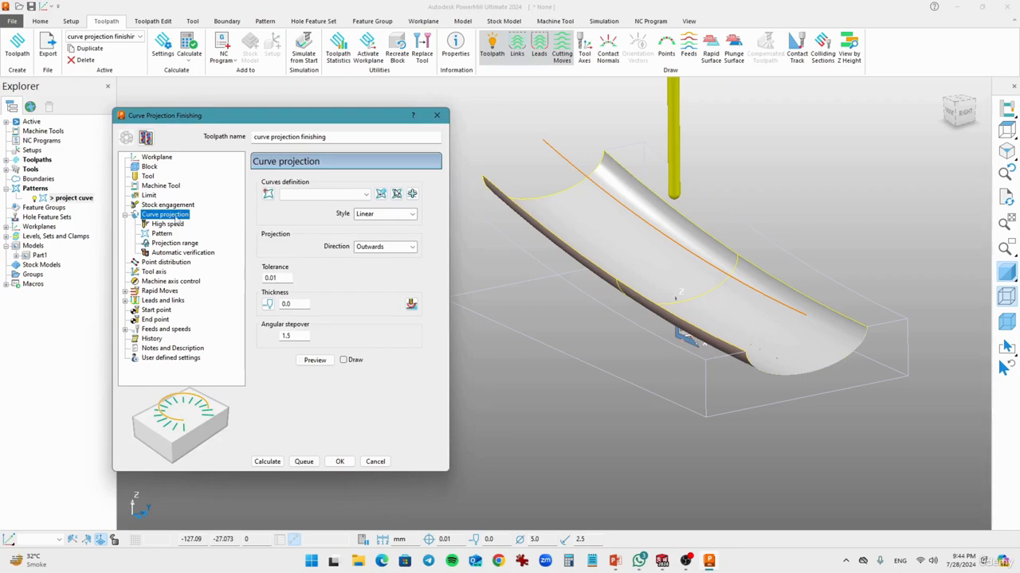
left_click(334, 195)
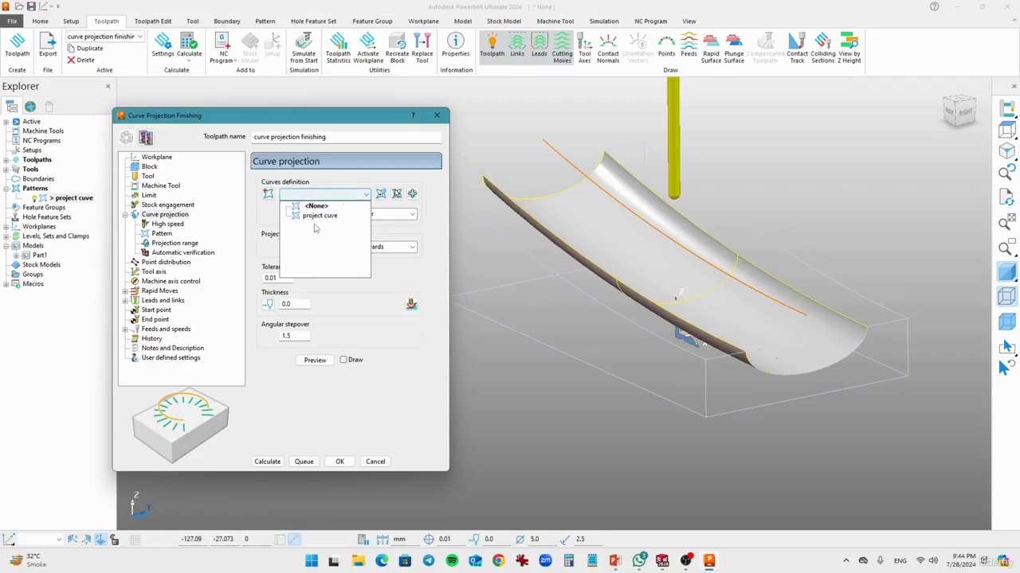
left_click(317, 216)
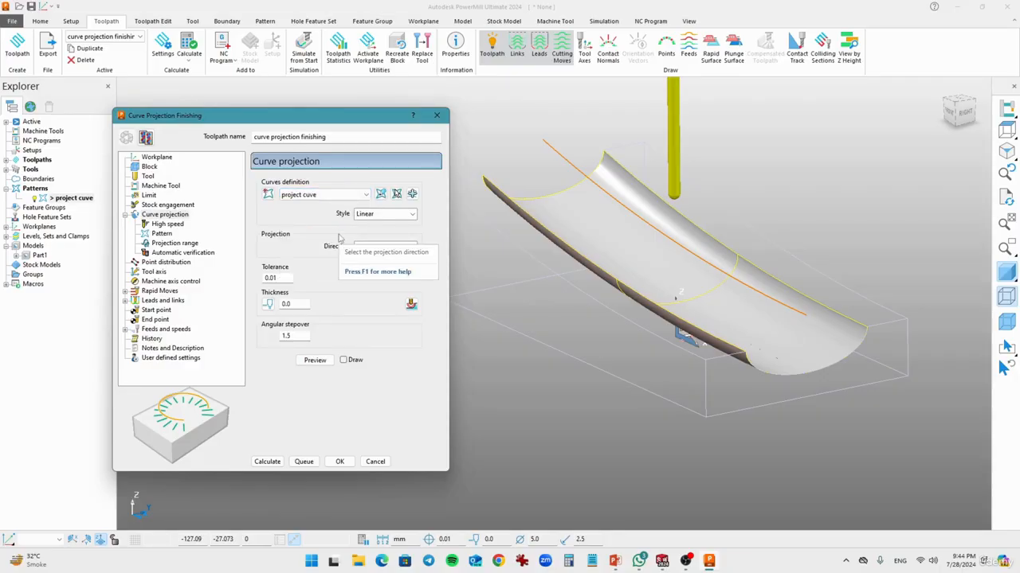
left_click(384, 215)
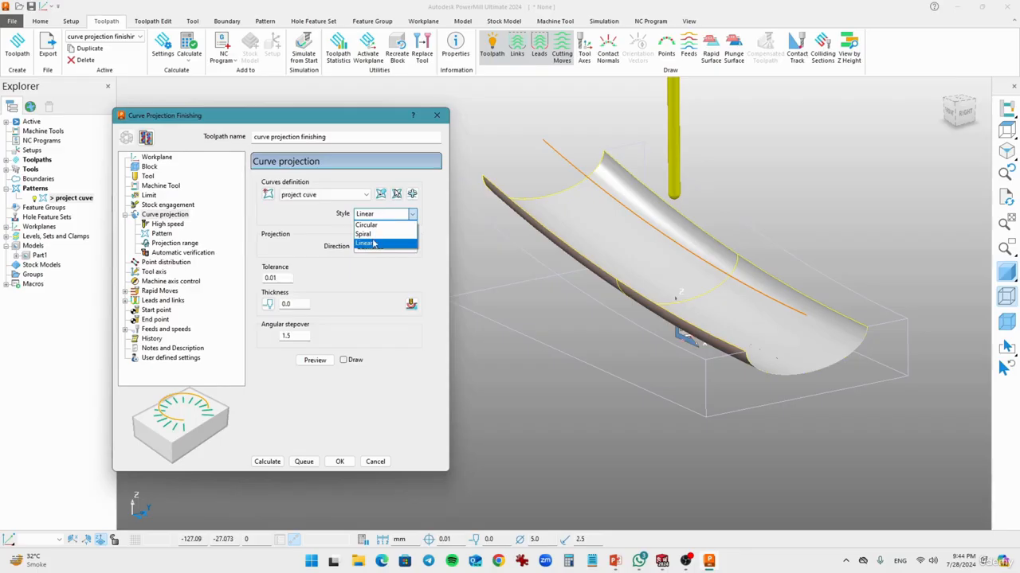
left_click(372, 244)
Switch the curve projection style to Circular, then to Spiral
middle_click_drag(801, 388, 776, 327)
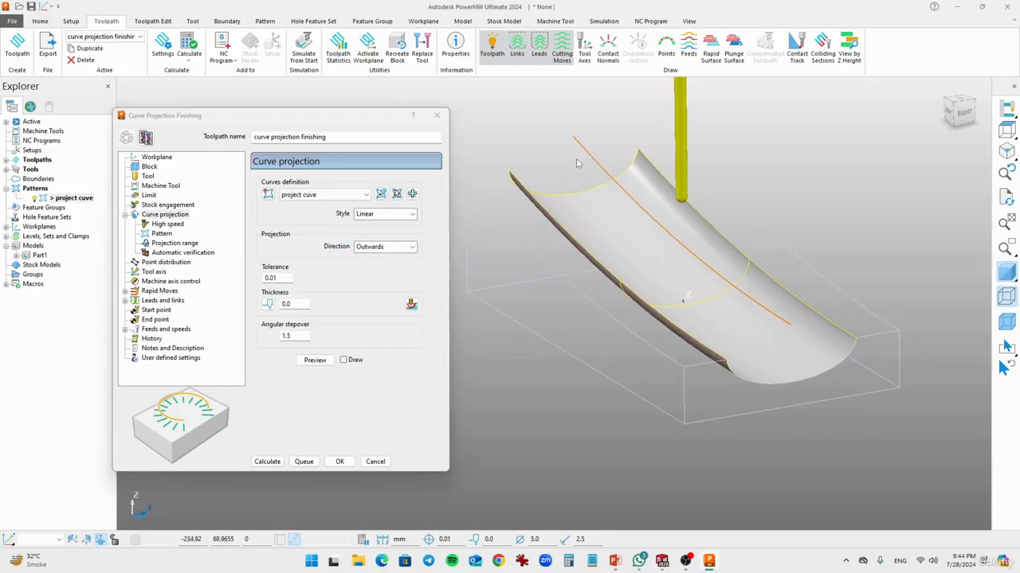
middle_click_drag(570, 155, 584, 137)
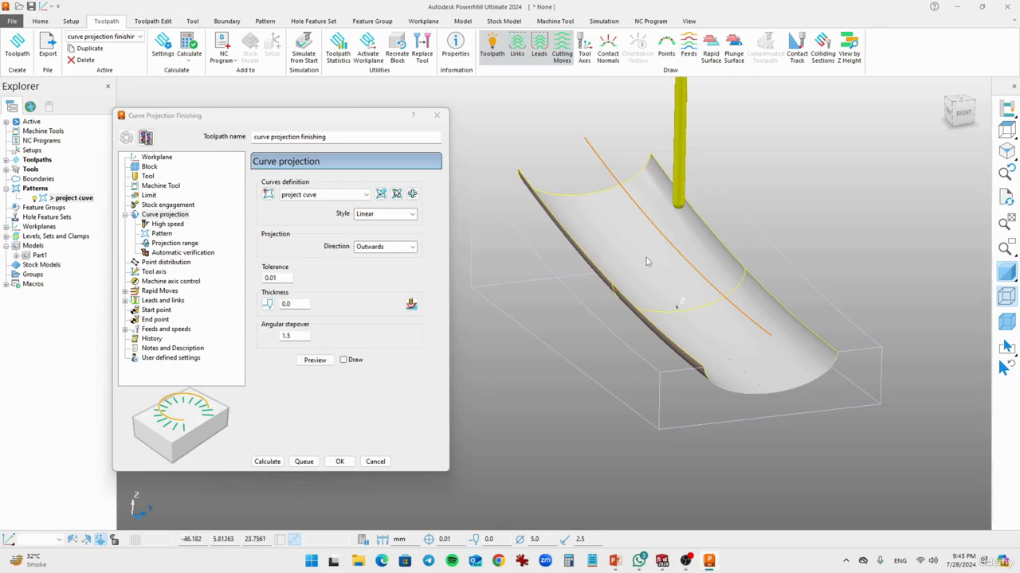
left_click(384, 213)
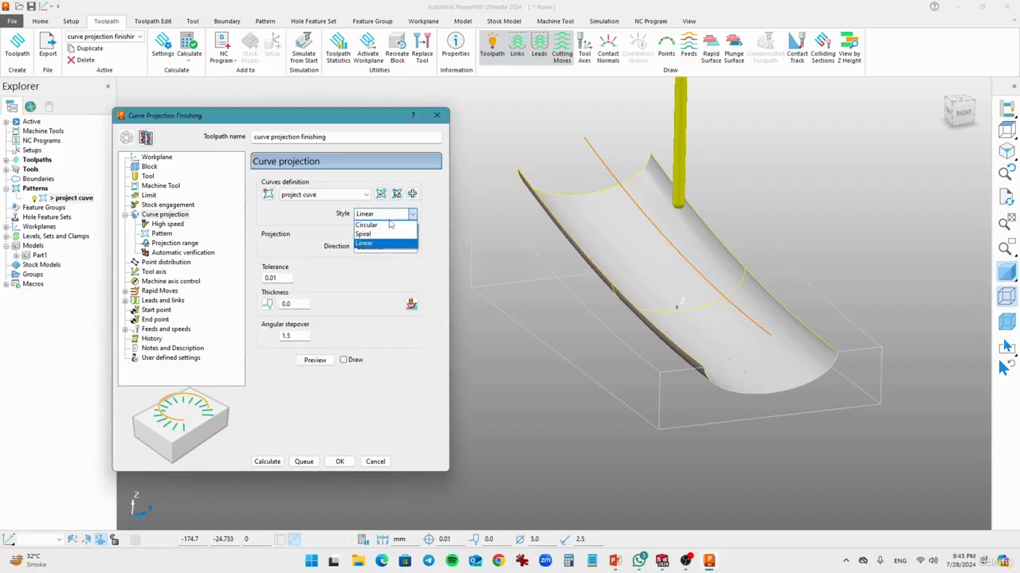
left_click(385, 225)
left_click(390, 215)
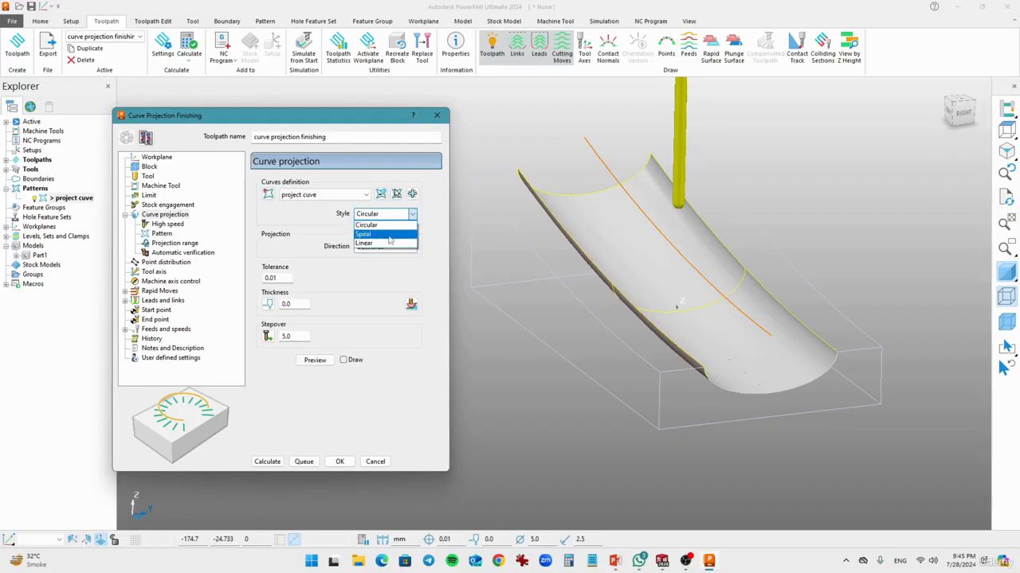
left_click(386, 234)
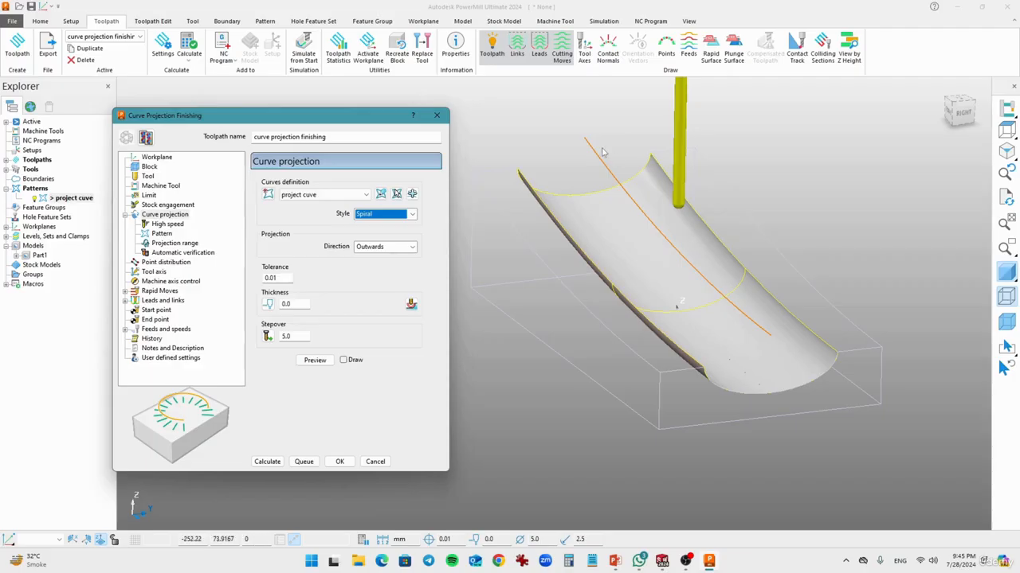
Set the curve projection style to Linear and keep the projection direction at Outwards
left_click(411, 214)
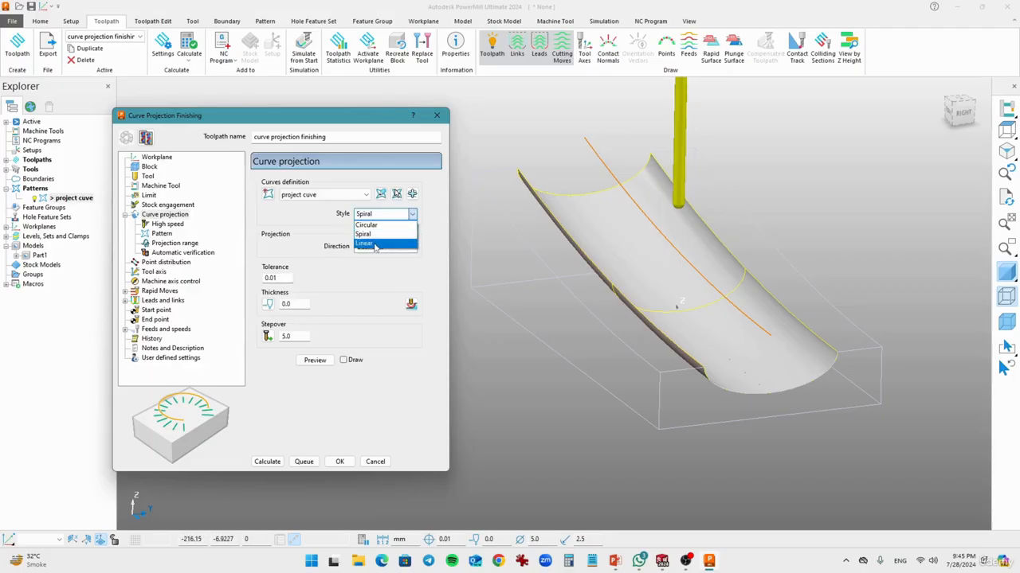
left_click(374, 244)
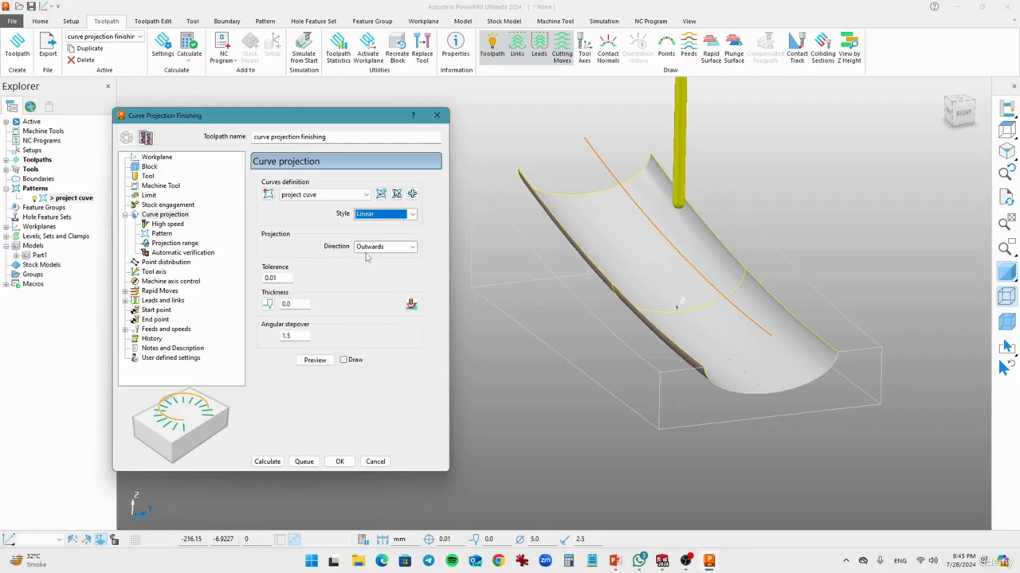
middle_click_drag(690, 325, 677, 301)
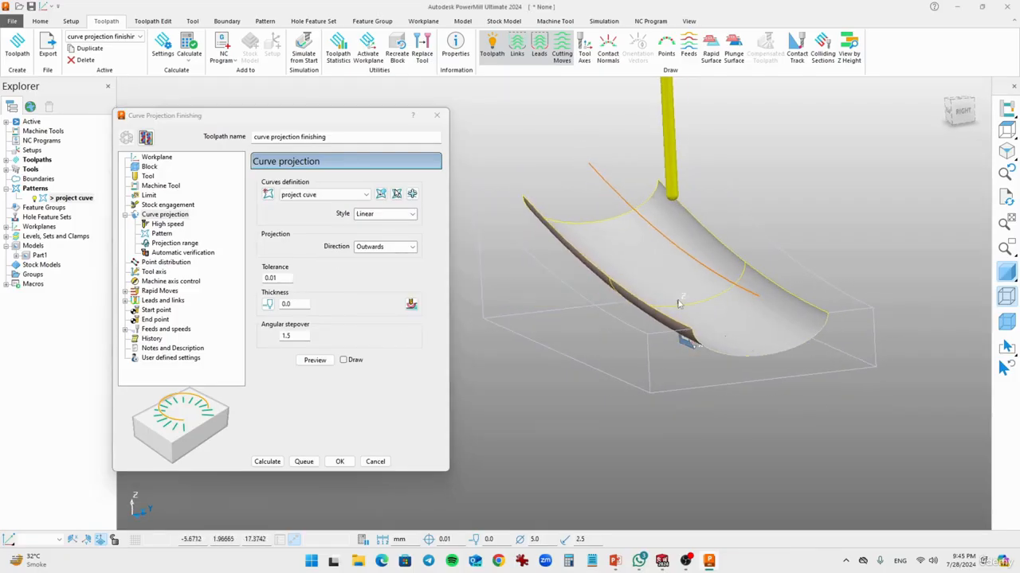
left_click(387, 247)
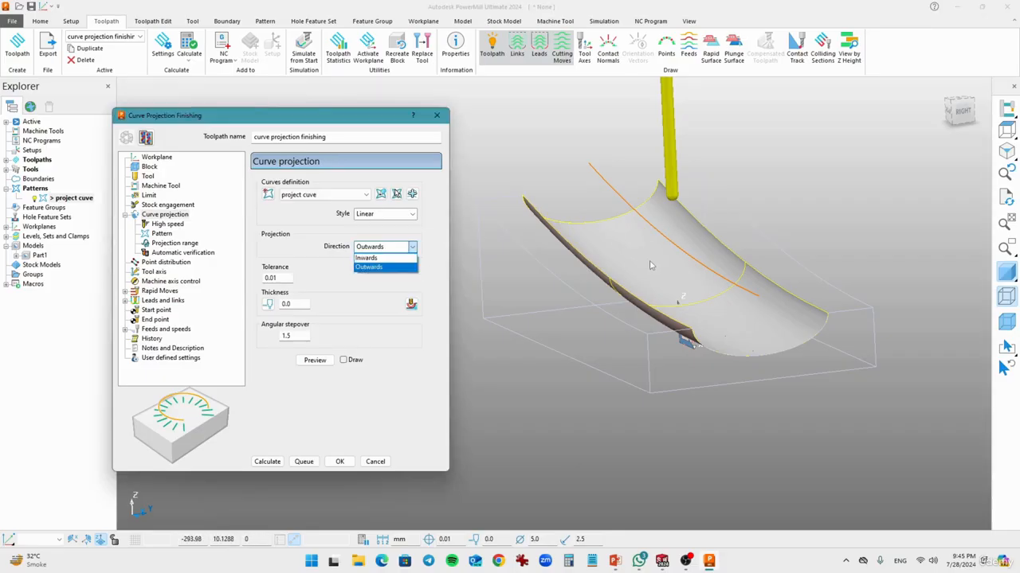
left_click(565, 173)
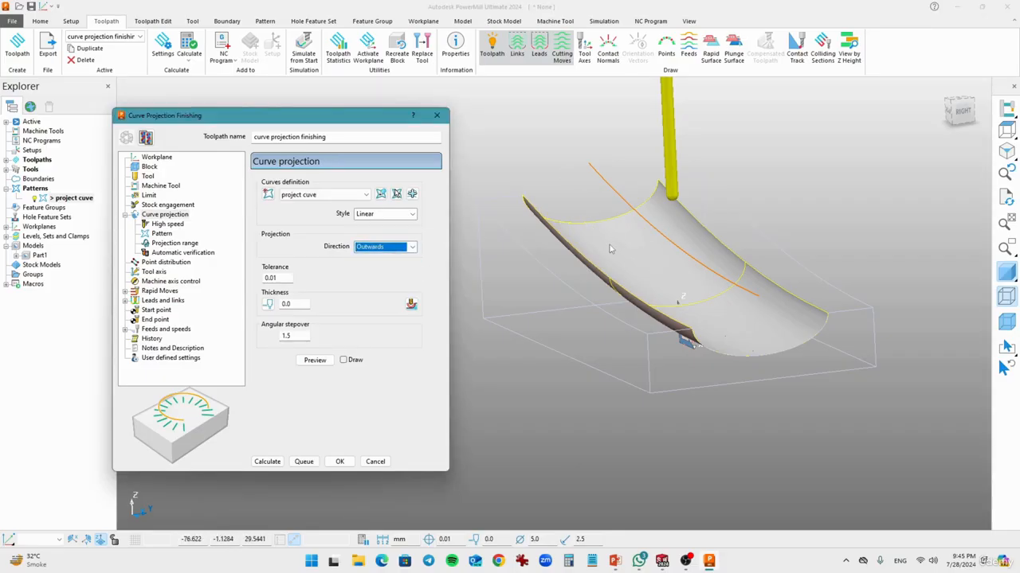
middle_click_drag(609, 249, 631, 264)
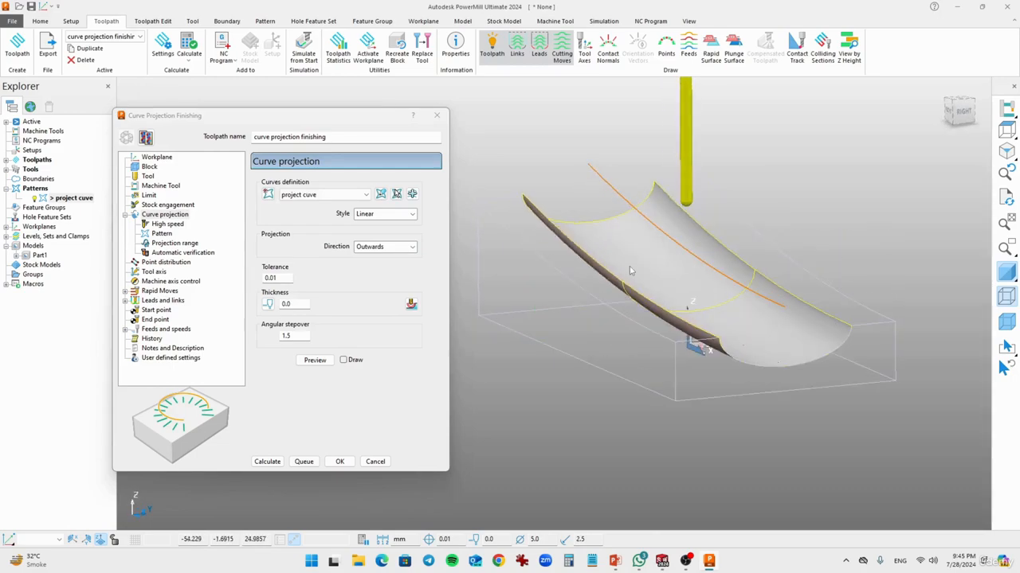
middle_click_drag(658, 289, 610, 262)
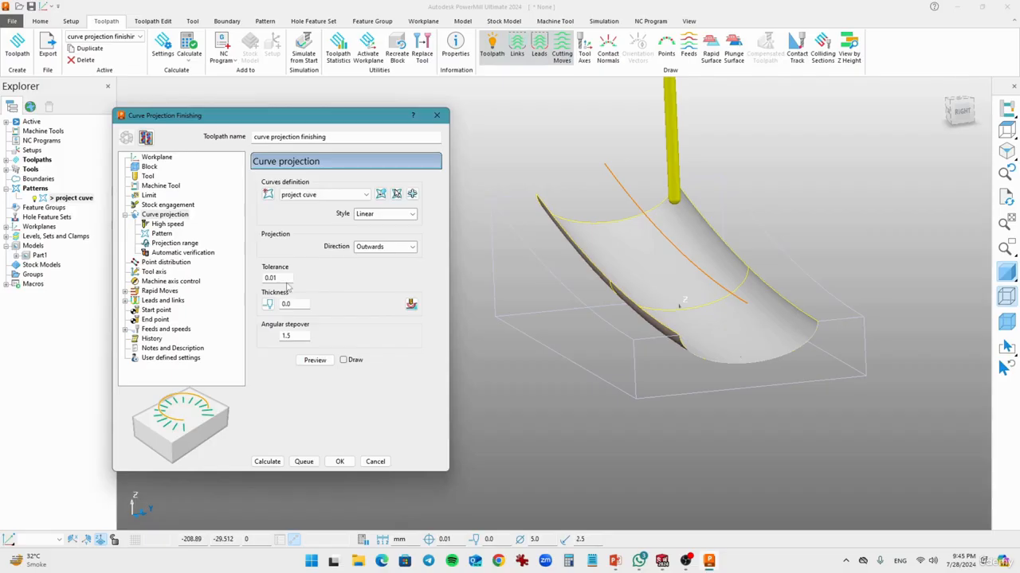
Review the curve projection's tolerance, thickness and angular stepover against the channel
left_click_drag(288, 278, 264, 282)
left_click_drag(302, 306, 235, 307)
left_click_drag(299, 335, 247, 338)
middle_click_drag(679, 305, 558, 293)
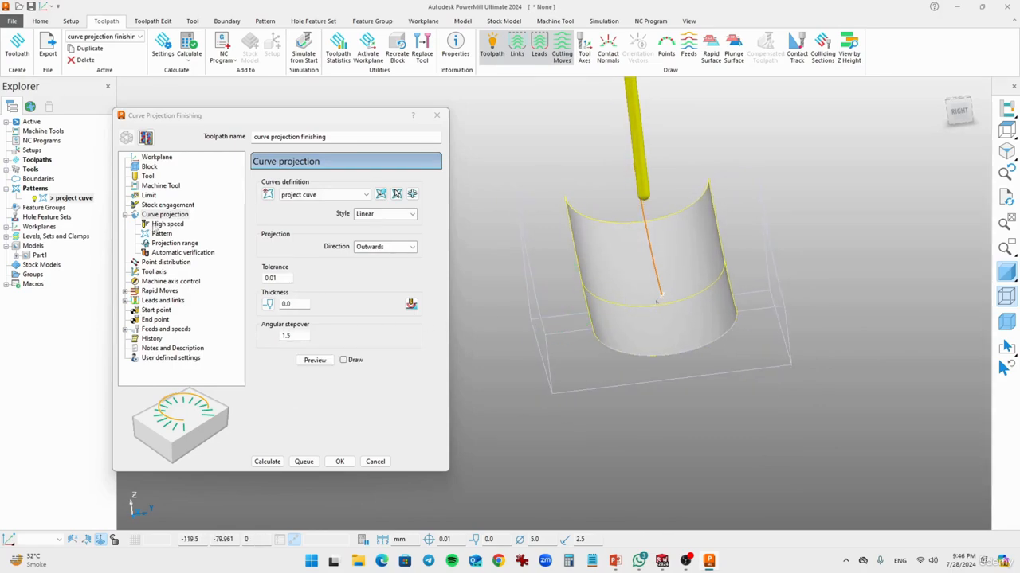
In the curve projection's Pattern settings, keep the Linear style and set the ordering to Two way
left_click(159, 226)
left_click(163, 232)
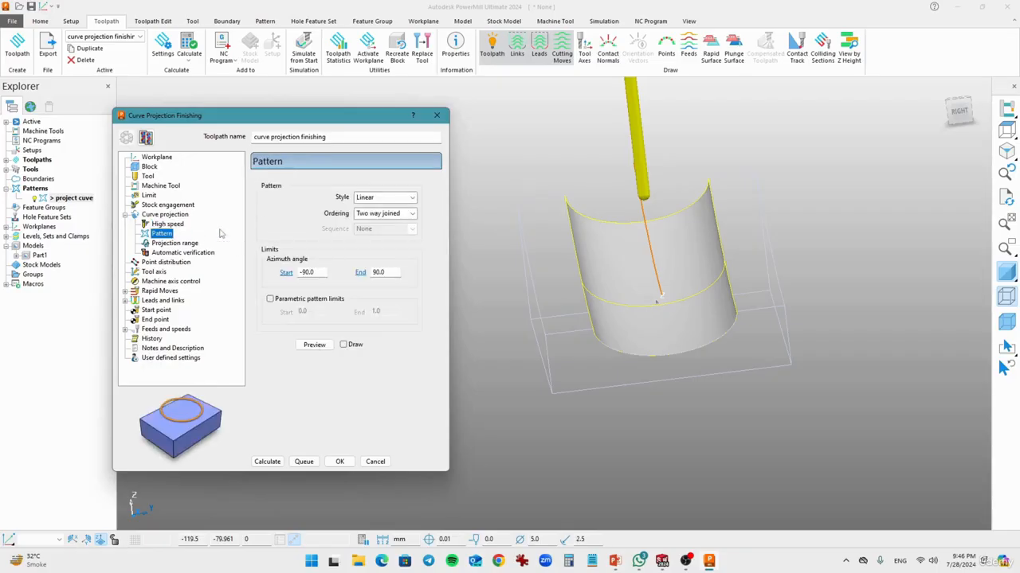
left_click(374, 198)
left_click(373, 205)
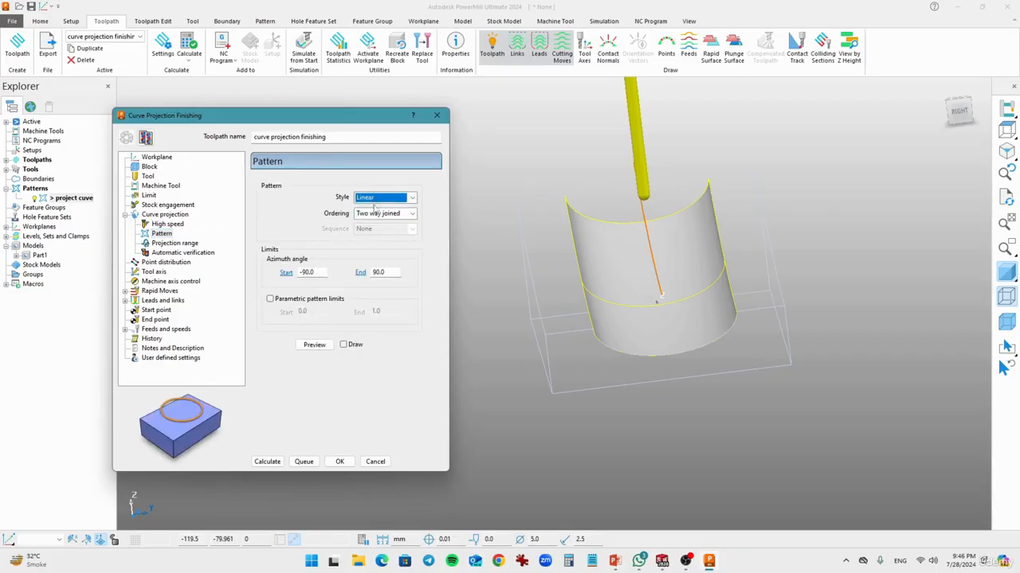
left_click(377, 213)
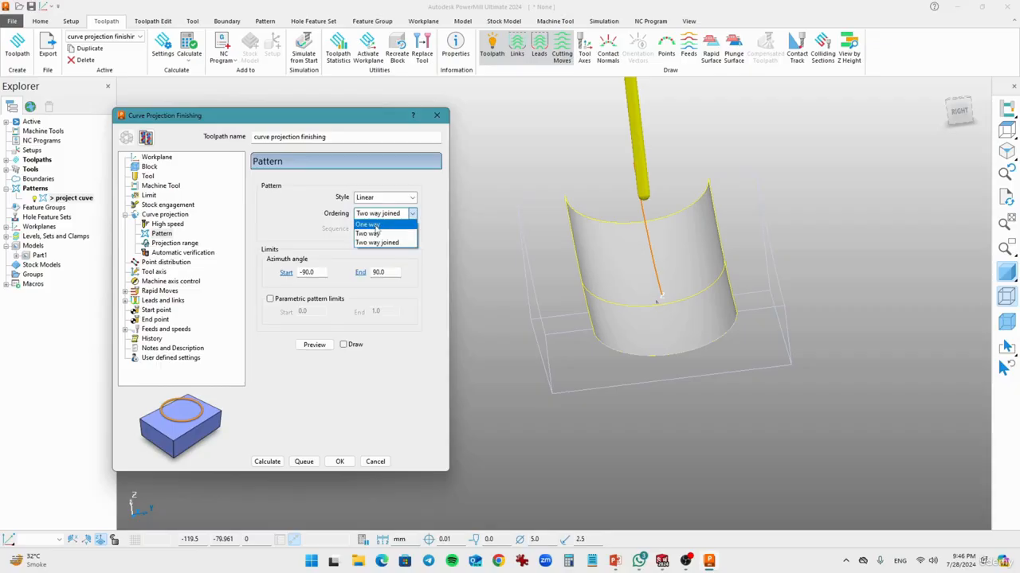
left_click(377, 229)
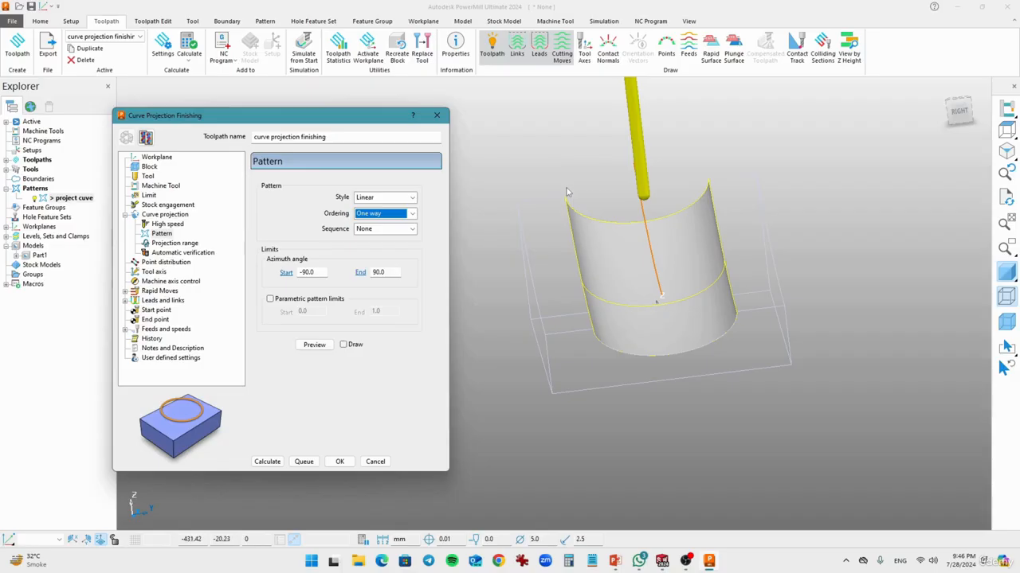
left_click(380, 214)
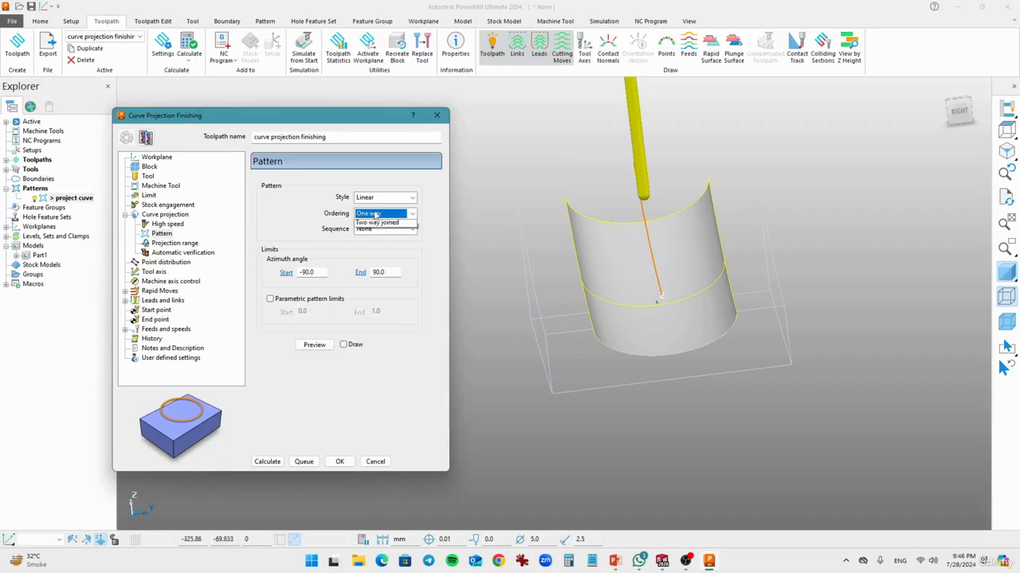
left_click(376, 236)
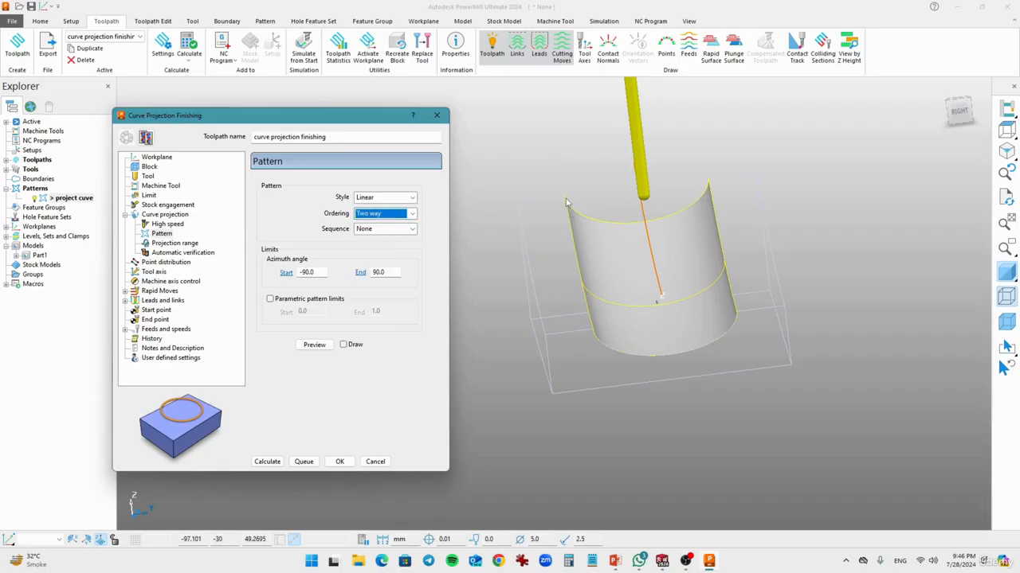
left_click(402, 216)
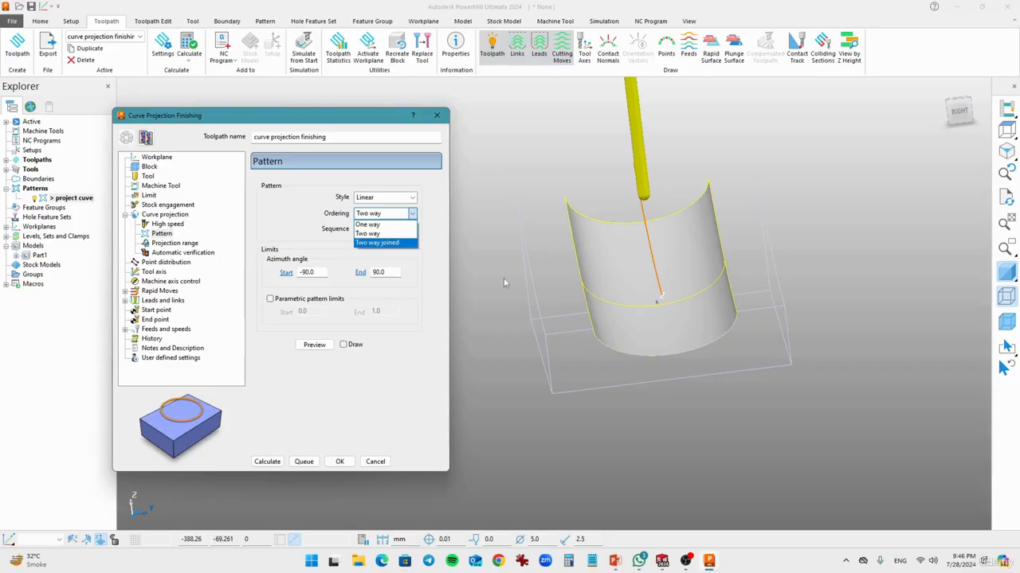
left_click(325, 250)
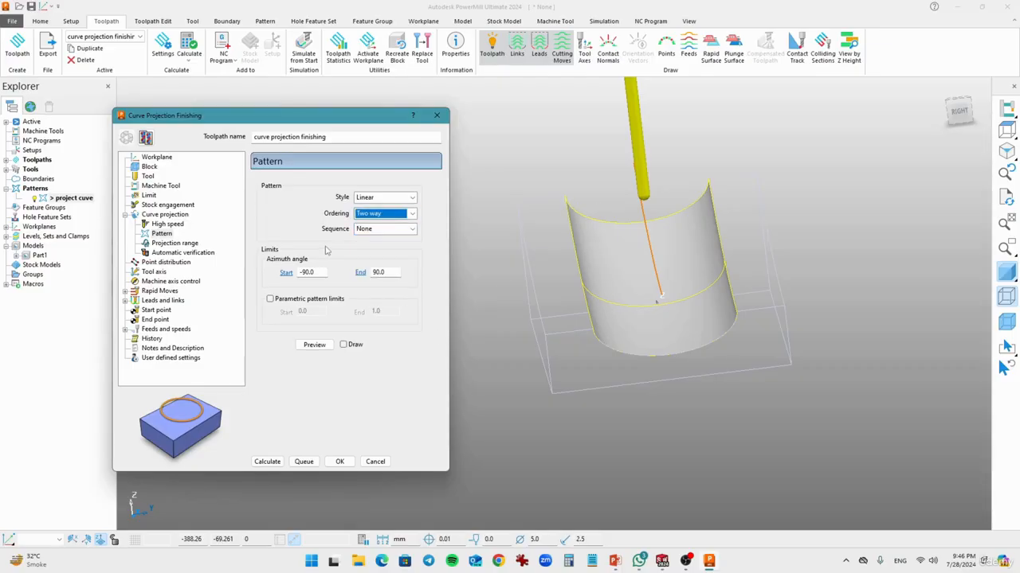
Review the pattern's sequence and style options, keeping the sequence at None and the style at Linear
left_click(367, 232)
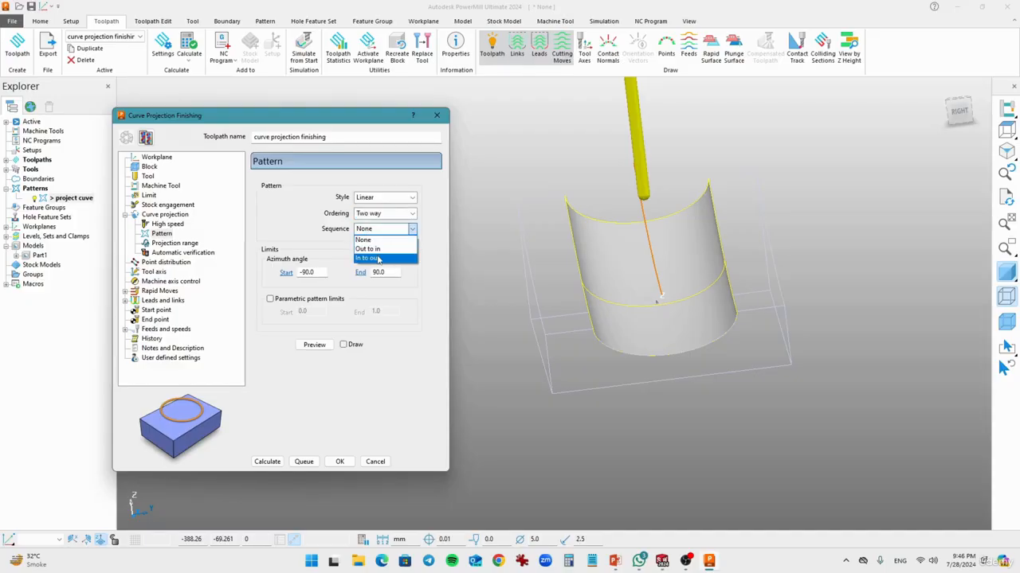
left_click(319, 230)
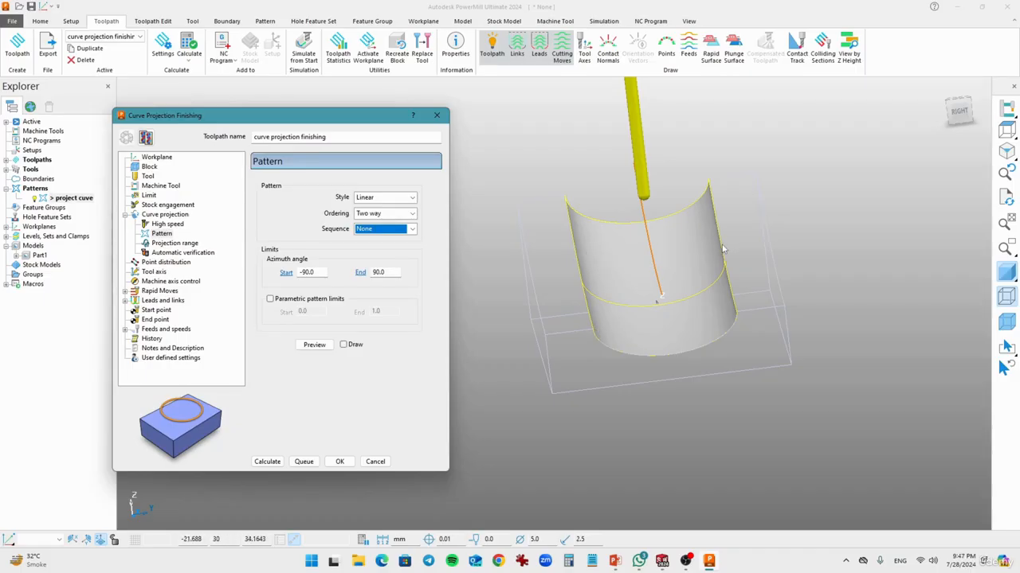
left_click(366, 232)
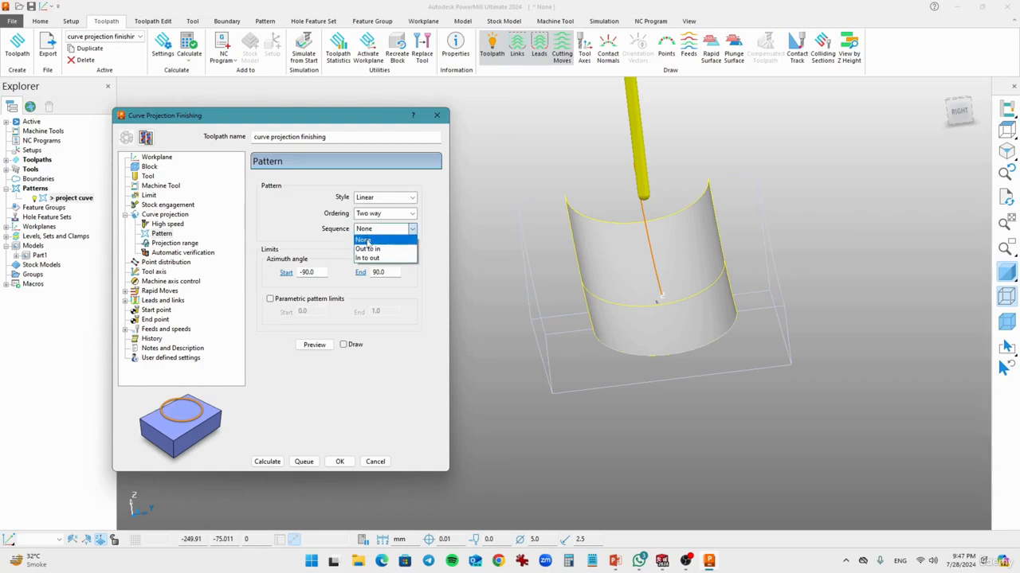
left_click(365, 239)
left_click(384, 197)
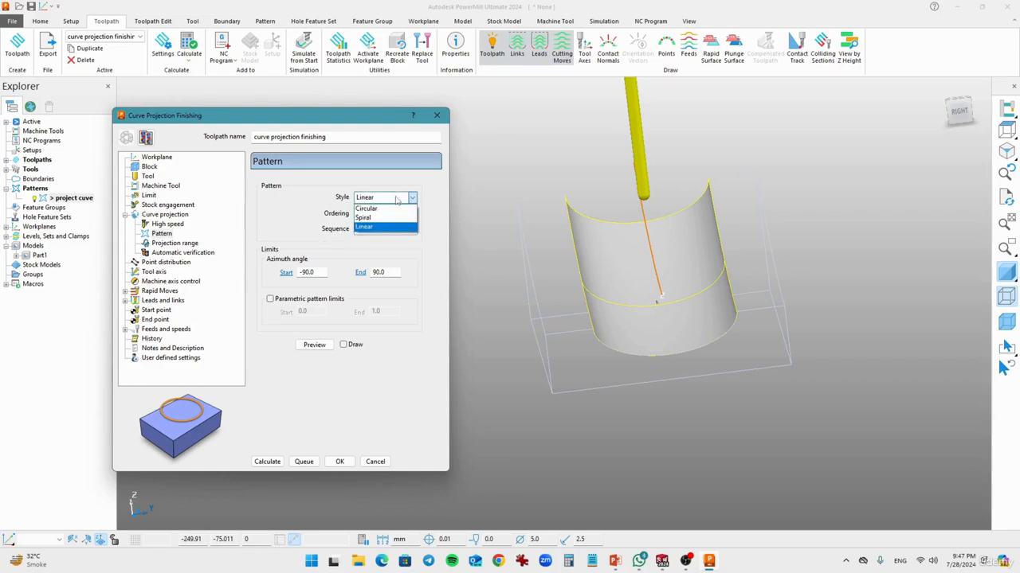
left_click(385, 226)
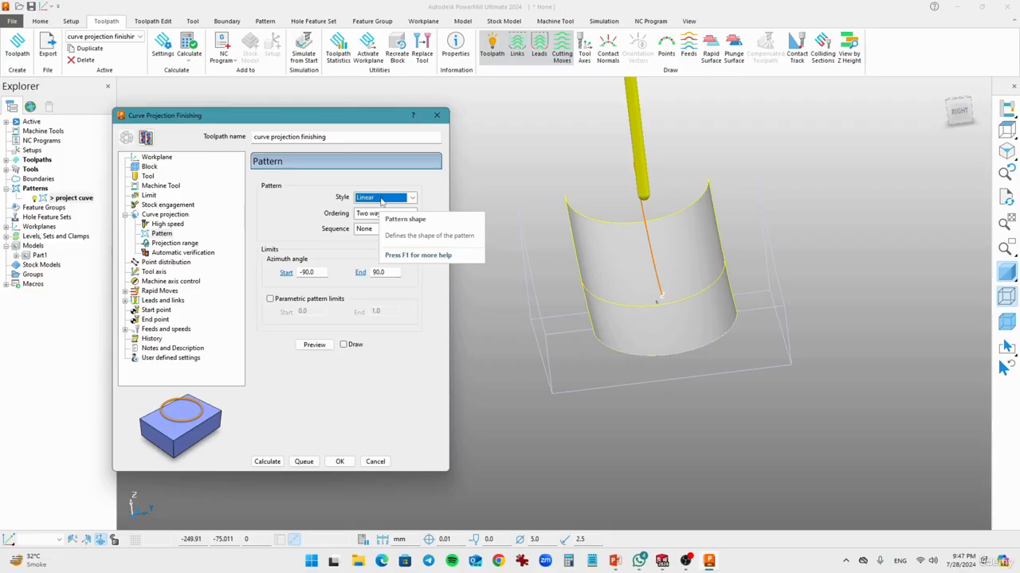
left_click(381, 199)
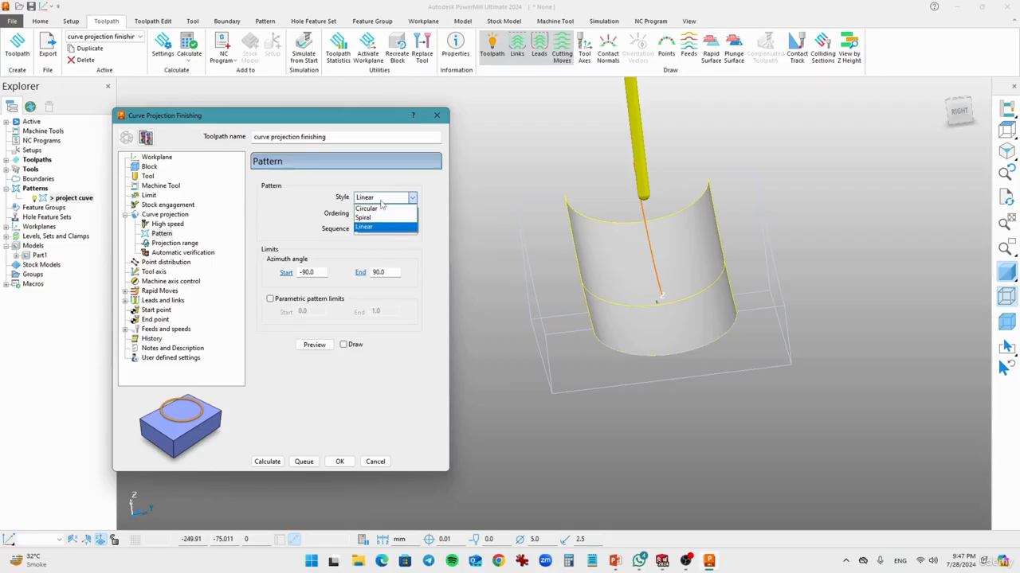
left_click(290, 227)
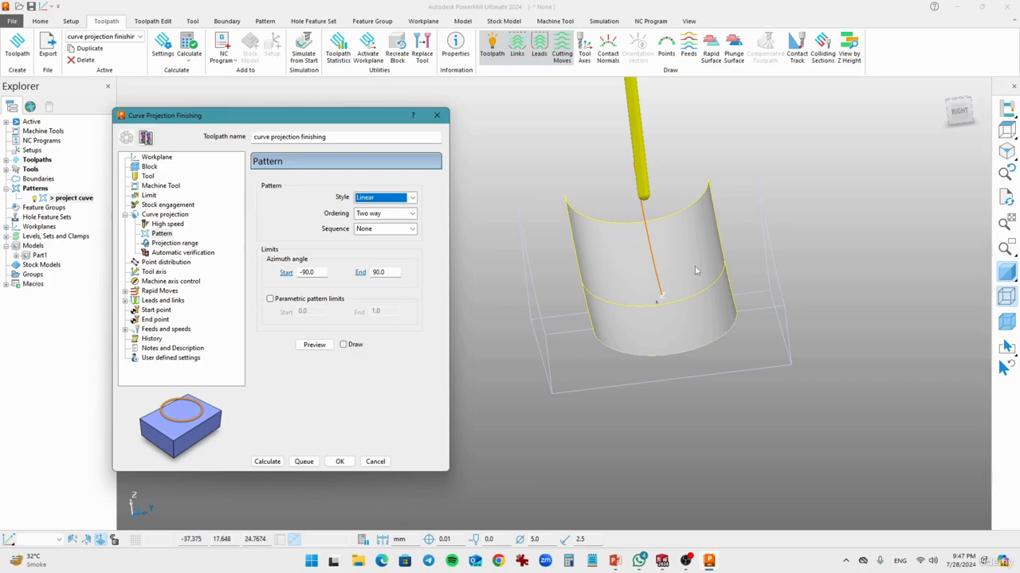
Check the pattern's azimuth start and end angle limits against the channel's two long edges
middle_click_drag(679, 313, 766, 306)
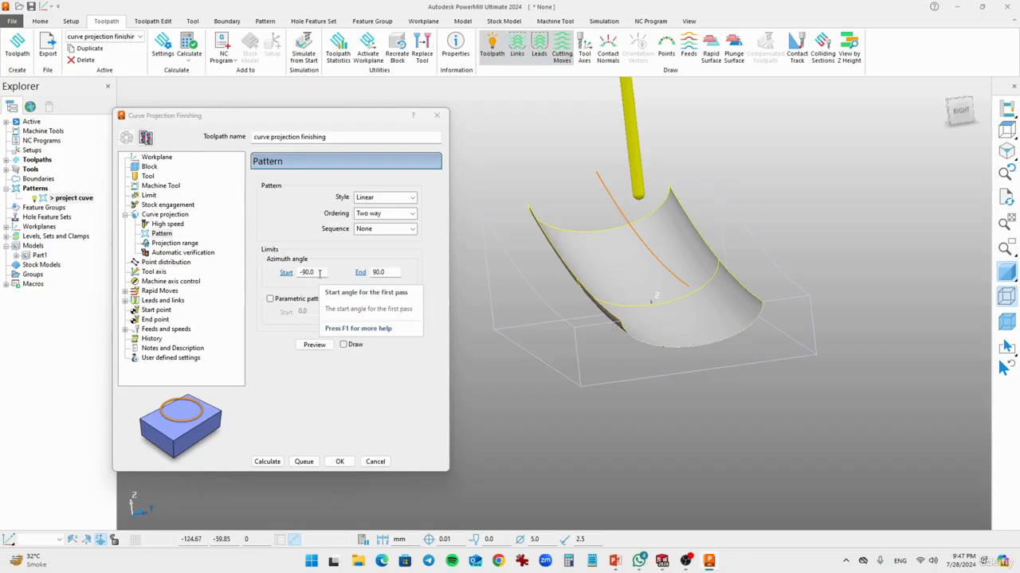
middle_click_drag(610, 297, 530, 301)
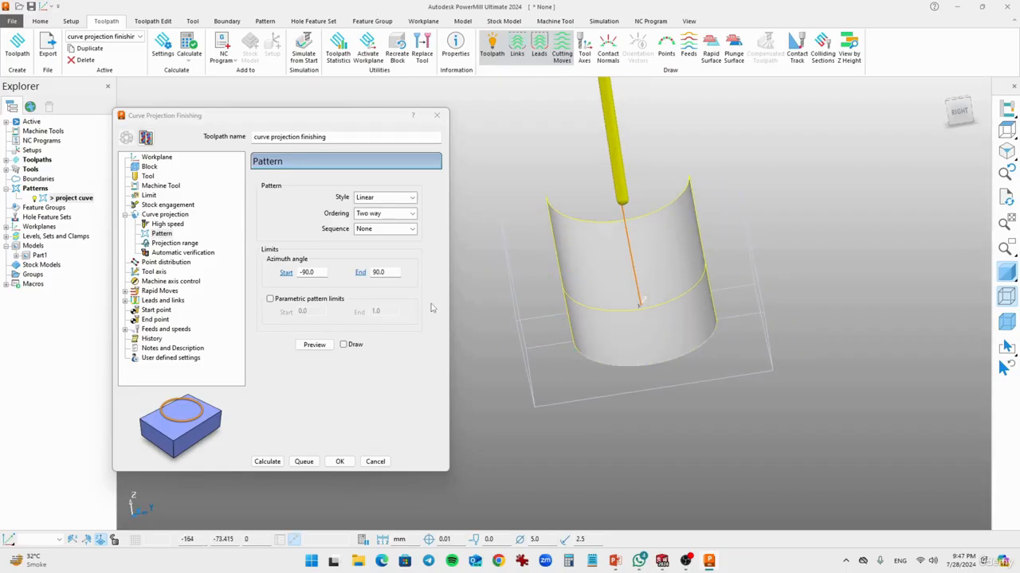
left_click_drag(393, 273, 309, 274)
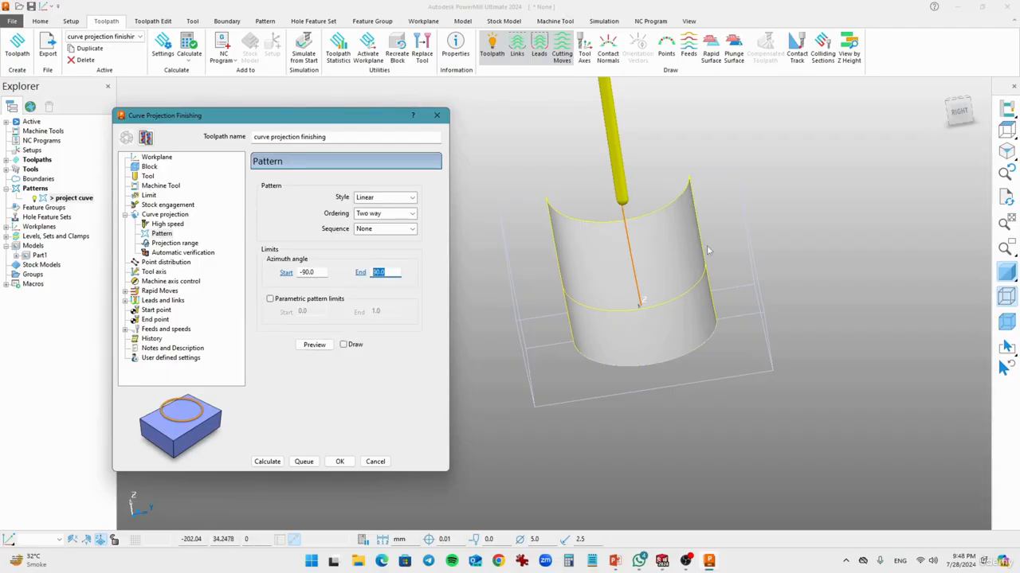
Keep the projection range at Automatic and review the toolpath's rapid move settings
left_click(175, 243)
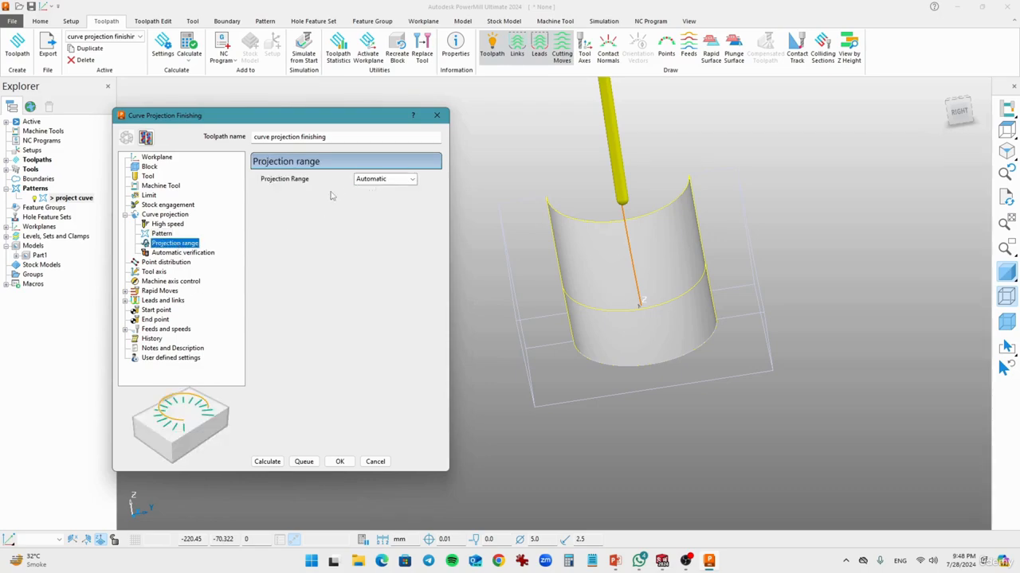
left_click(363, 180)
left_click(373, 188)
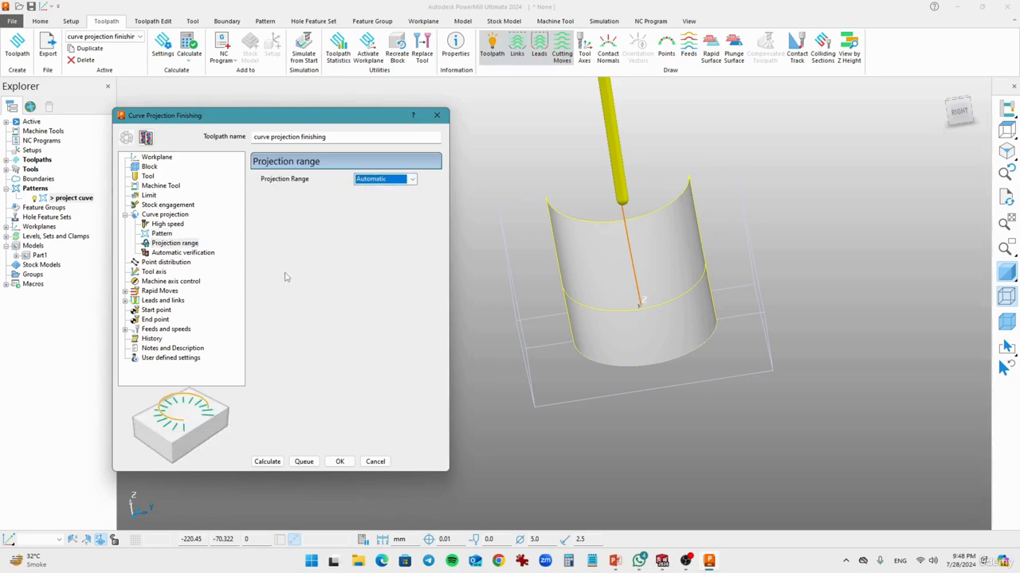
left_click(160, 292)
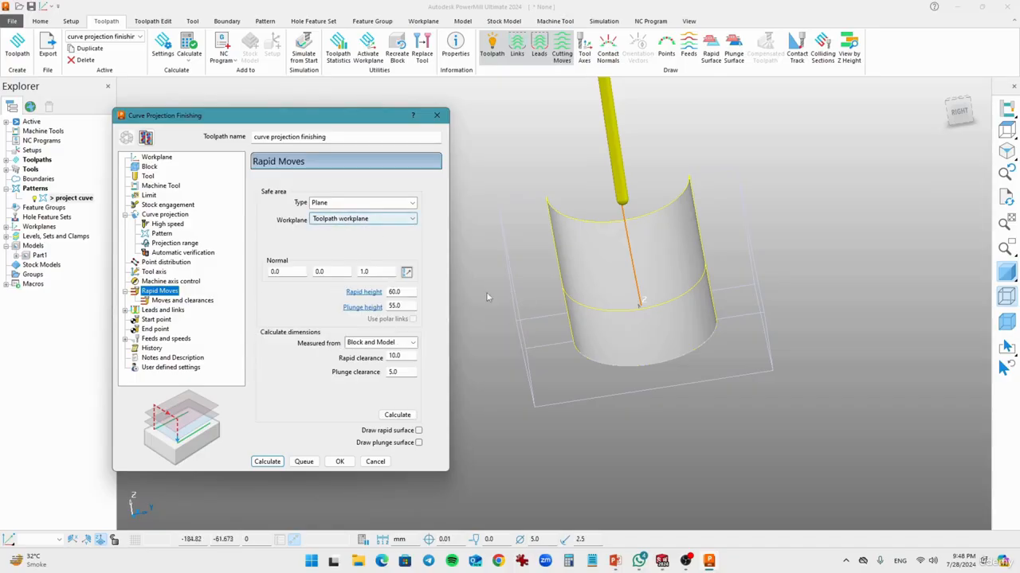
middle_click_drag(590, 378, 637, 393)
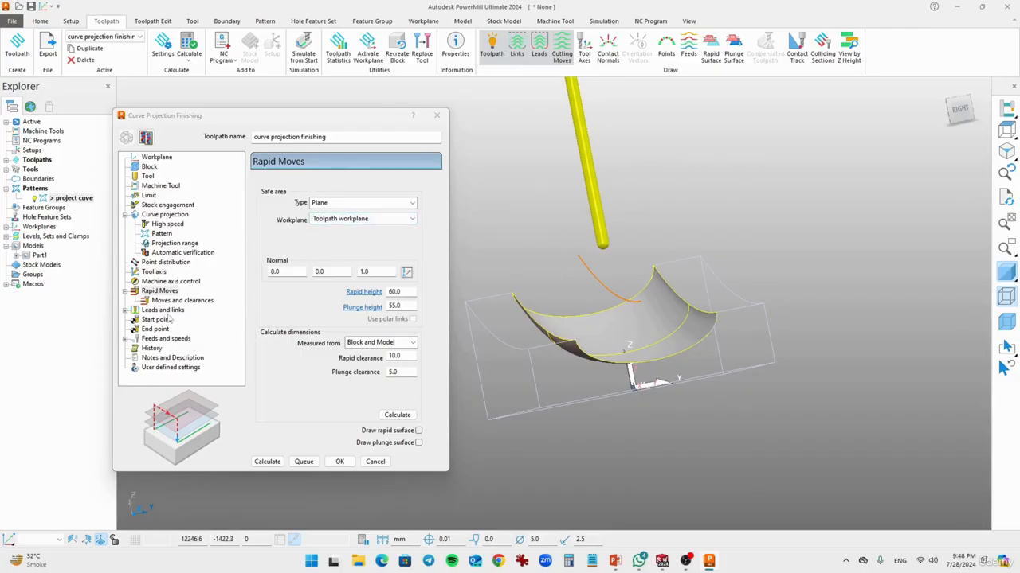
In the toolpath's link settings, keep Stepdown as both the first and second choice
left_click(126, 310)
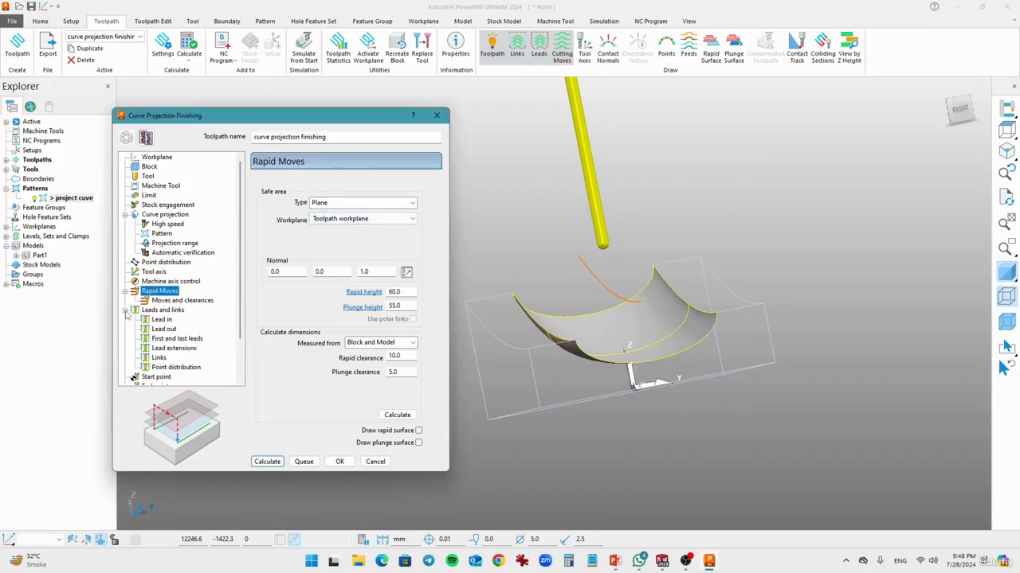
left_click(159, 358)
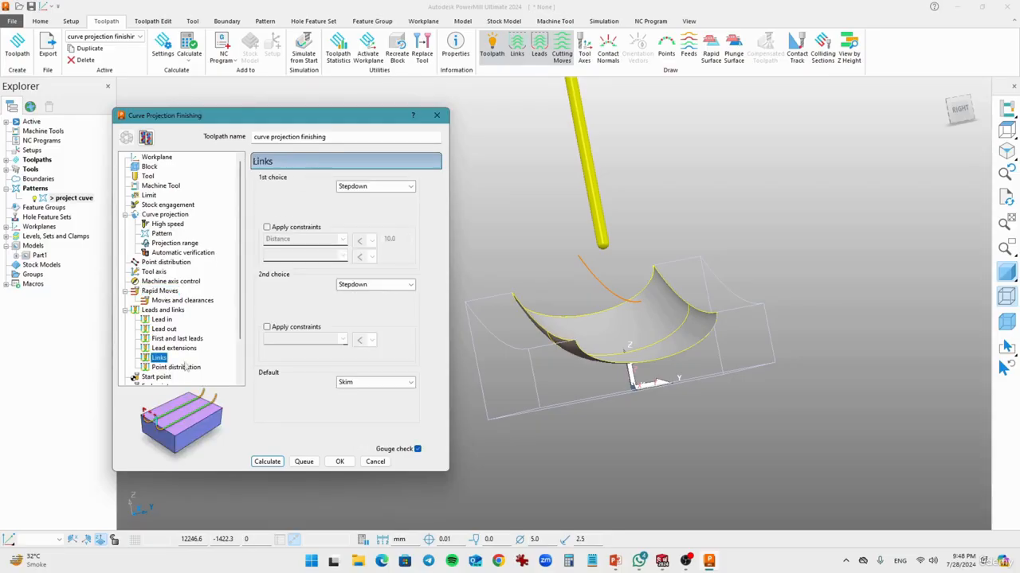
left_click(375, 187)
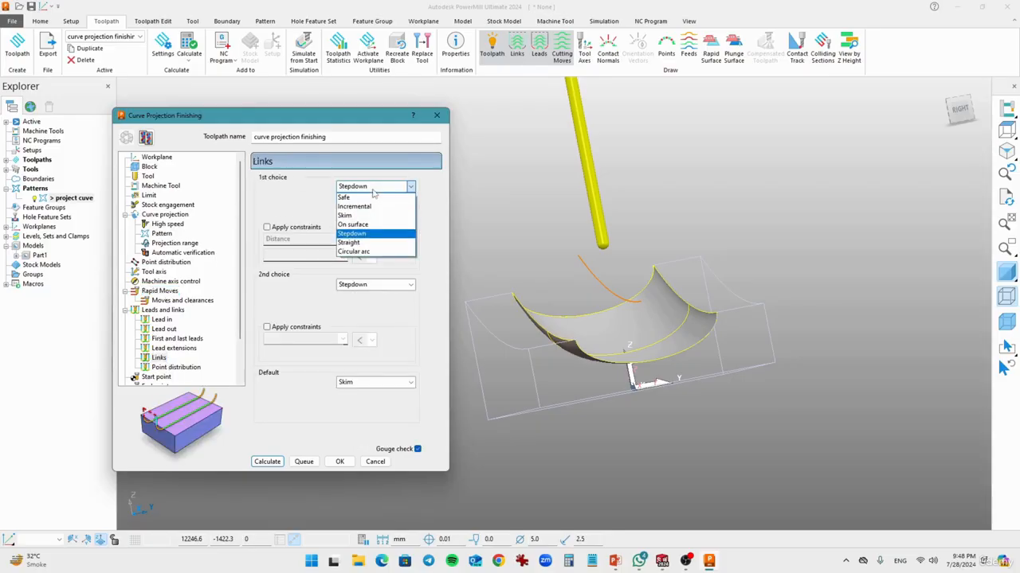
left_click(374, 231)
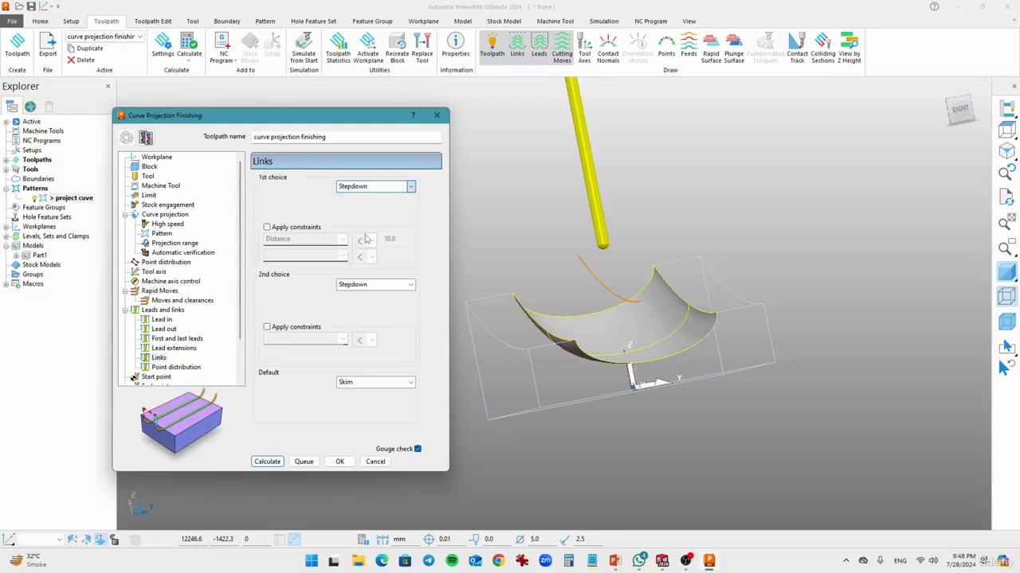
left_click(380, 285)
left_click(368, 336)
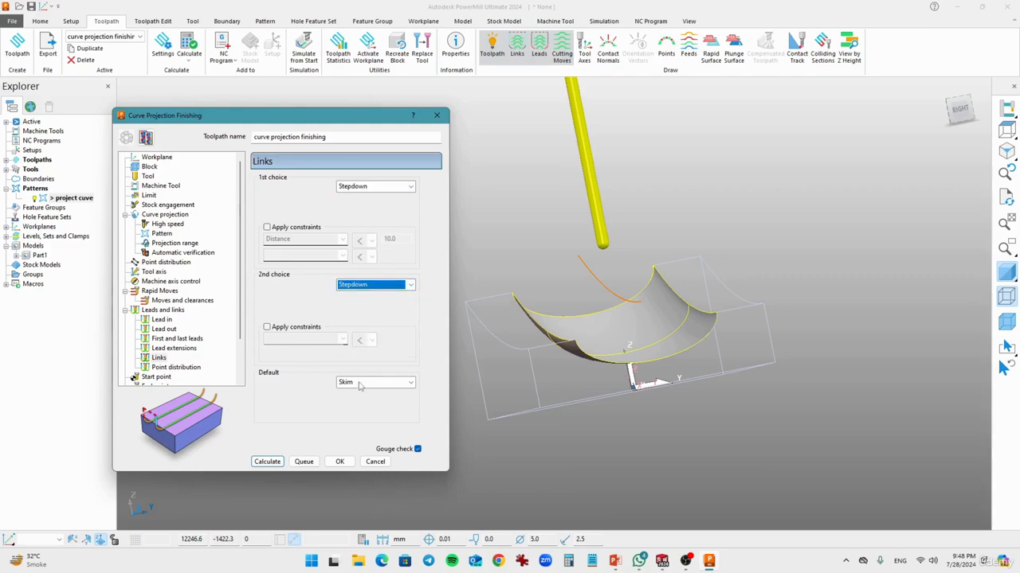
Keep Skim as the default link type for the curve projection finishing toolpath
left_click(360, 386)
left_click(358, 414)
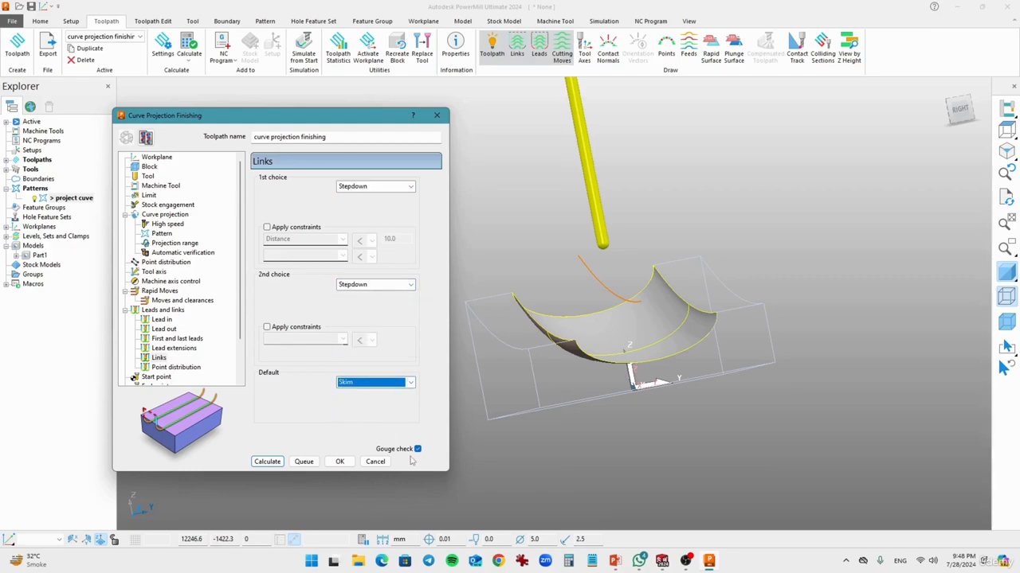
Set the spindle speed to 15000 rpm, cutting feed rate to 3000 mm/min, plunging feed rate to 1000 mm/min and coolant to Flood
scroll(194, 361, "down", 2)
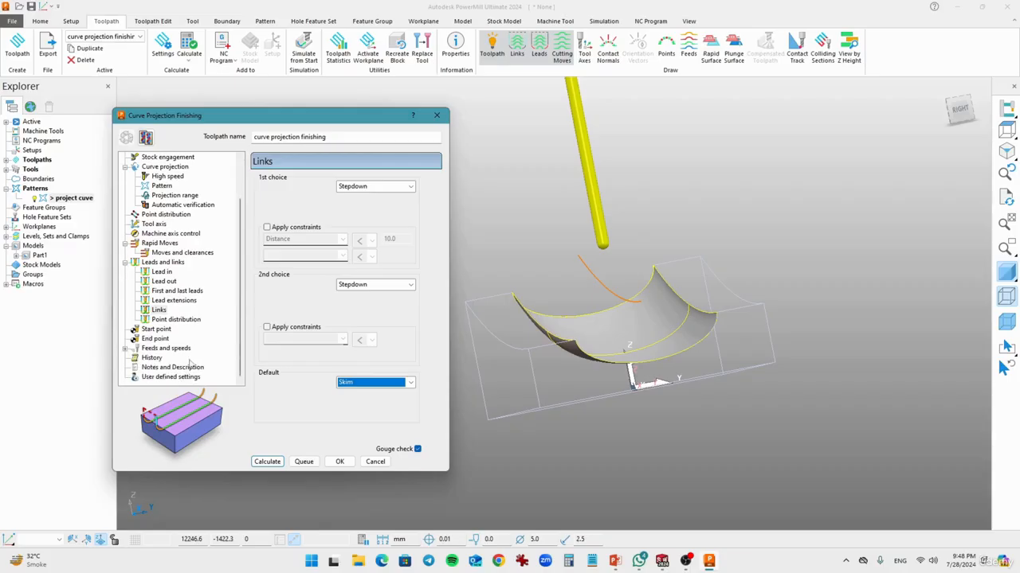
left_click(163, 349)
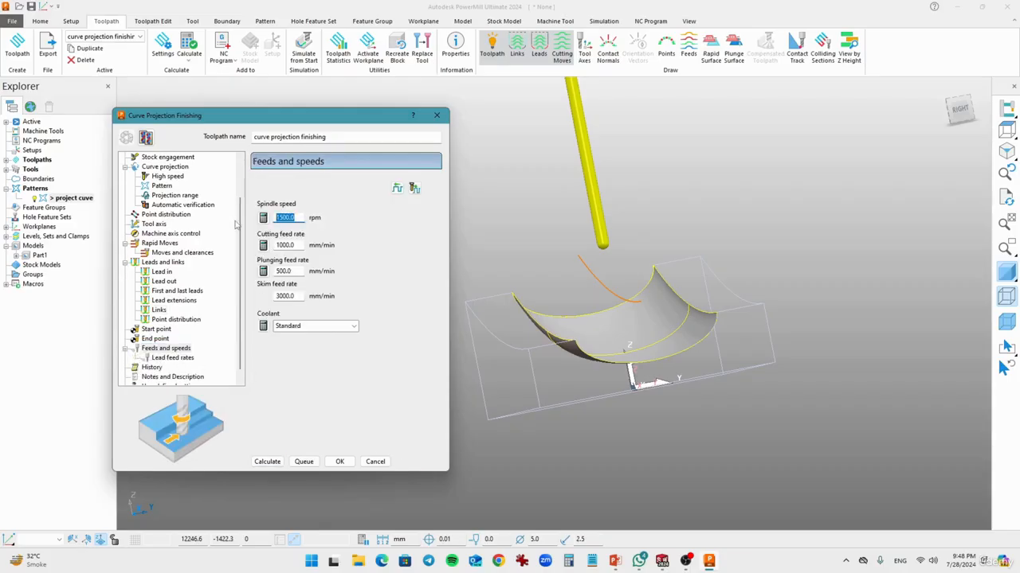
type("15000")
key("Tab")
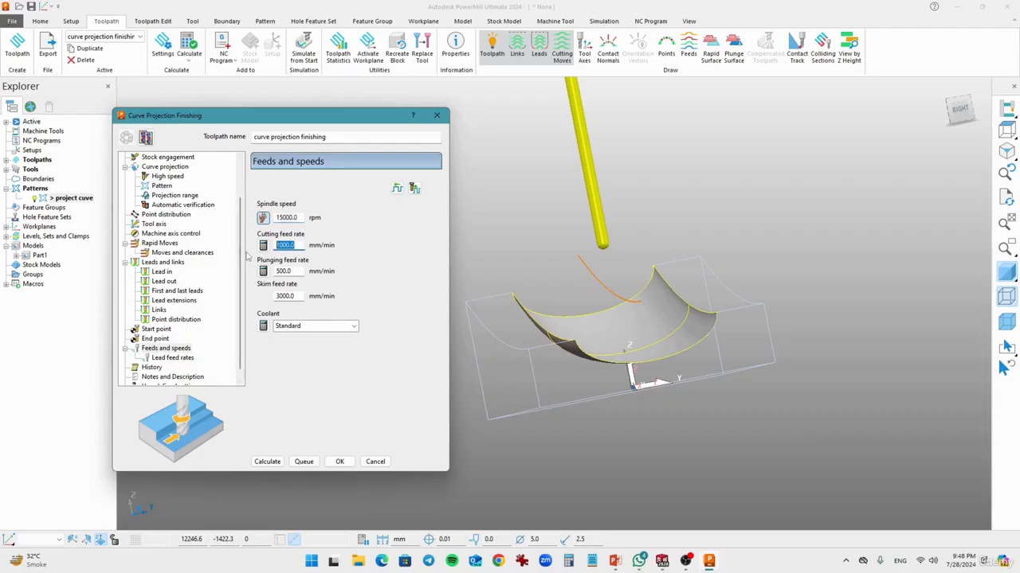
type("3")
left_click(298, 272)
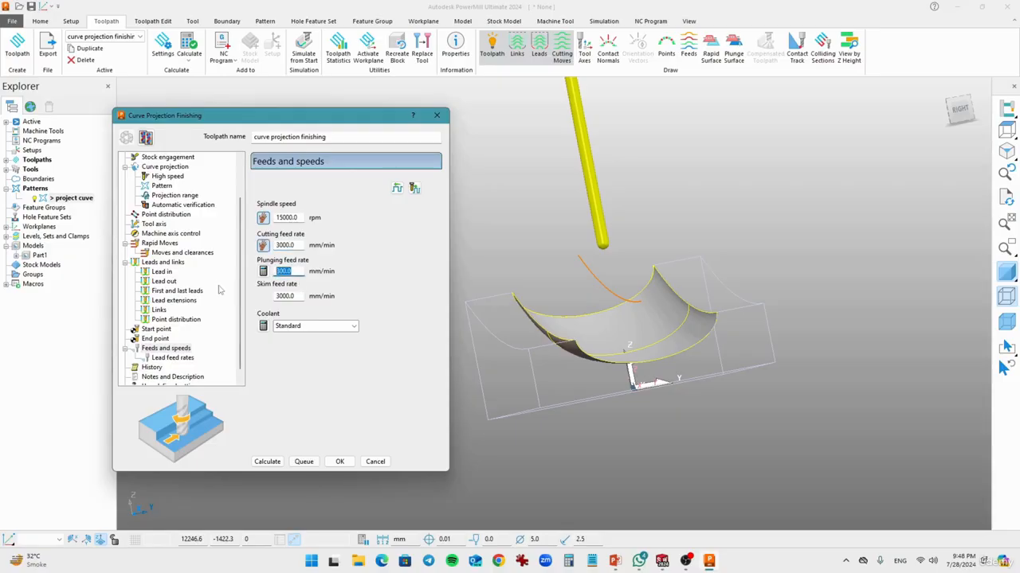
type("10")
left_click(289, 297)
left_click(301, 328)
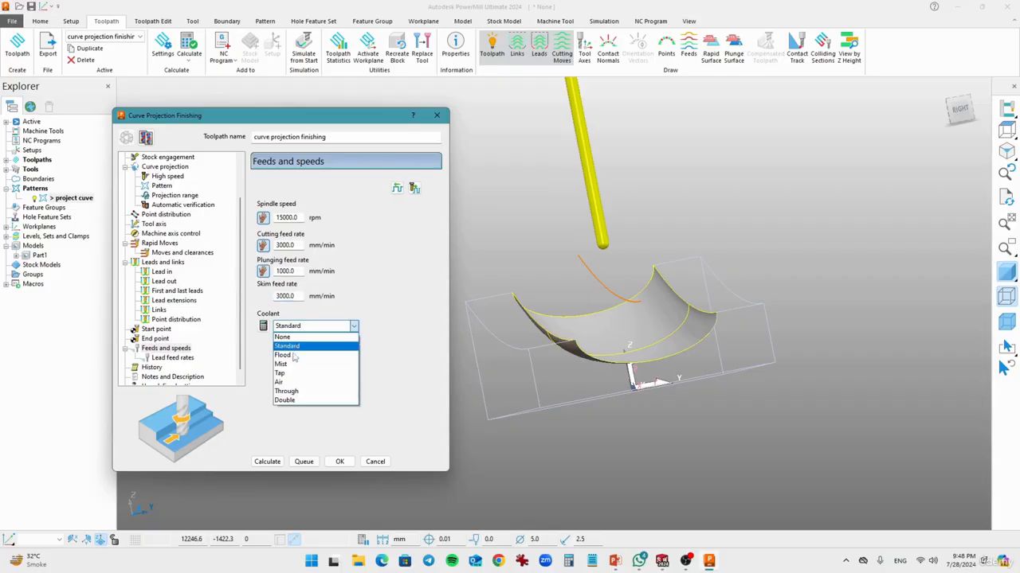
left_click(292, 357)
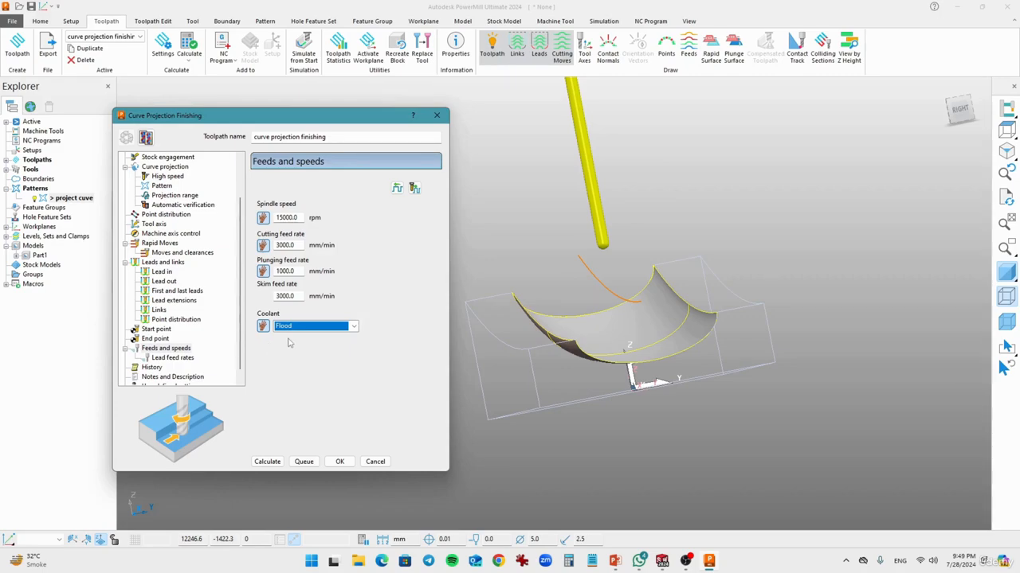
Calculate the curve projection finishing toolpath, inspect its passes on the channel and close its settings
left_click(268, 461)
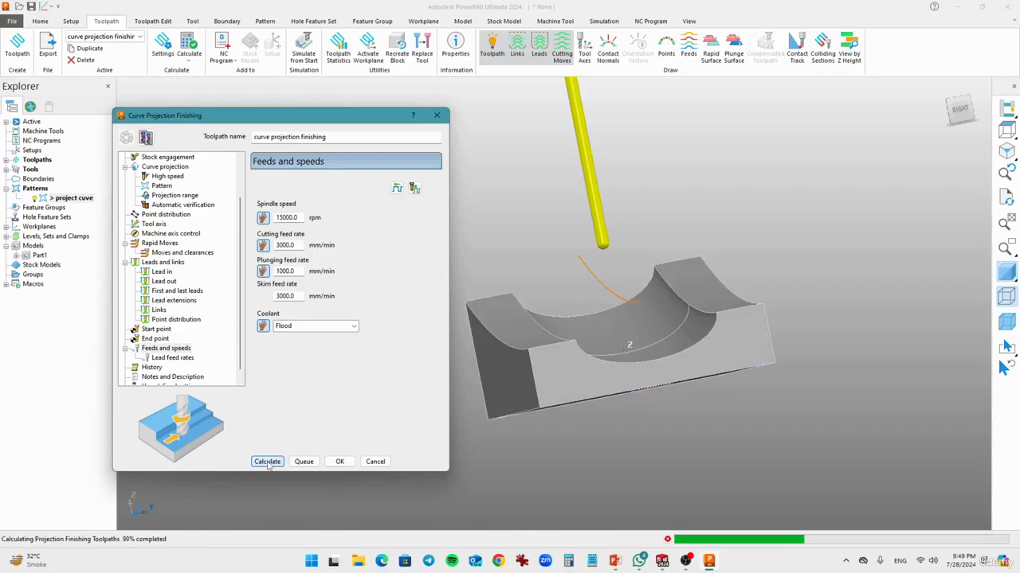
middle_click_drag(515, 309, 620, 351)
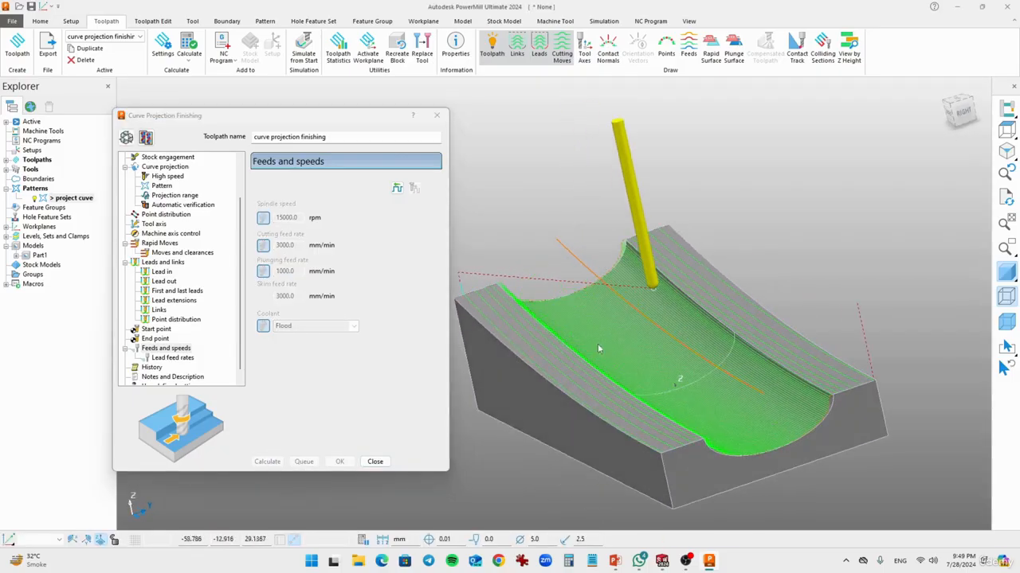
left_click_drag(387, 115, 340, 112)
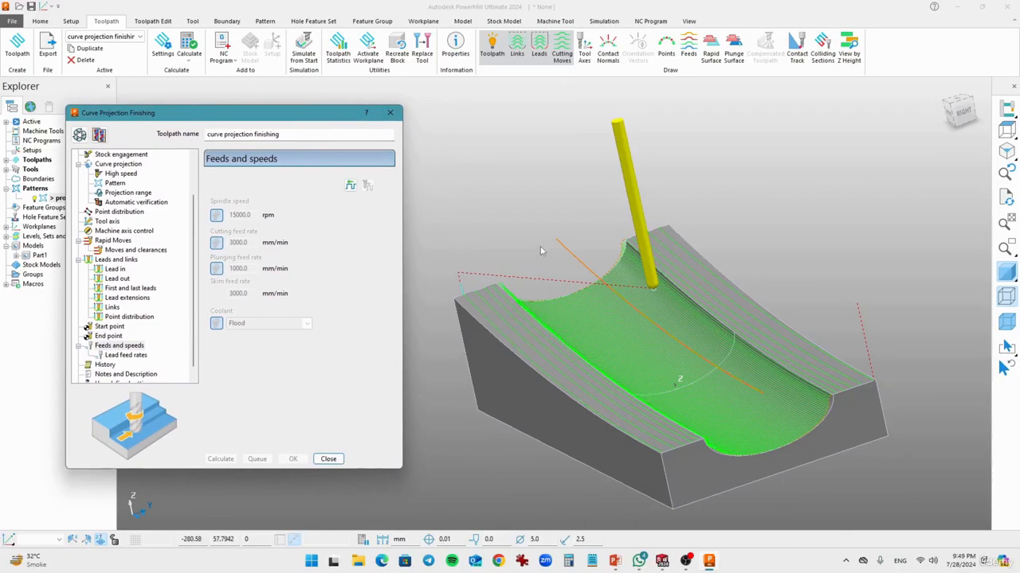
middle_click_drag(648, 335, 649, 355)
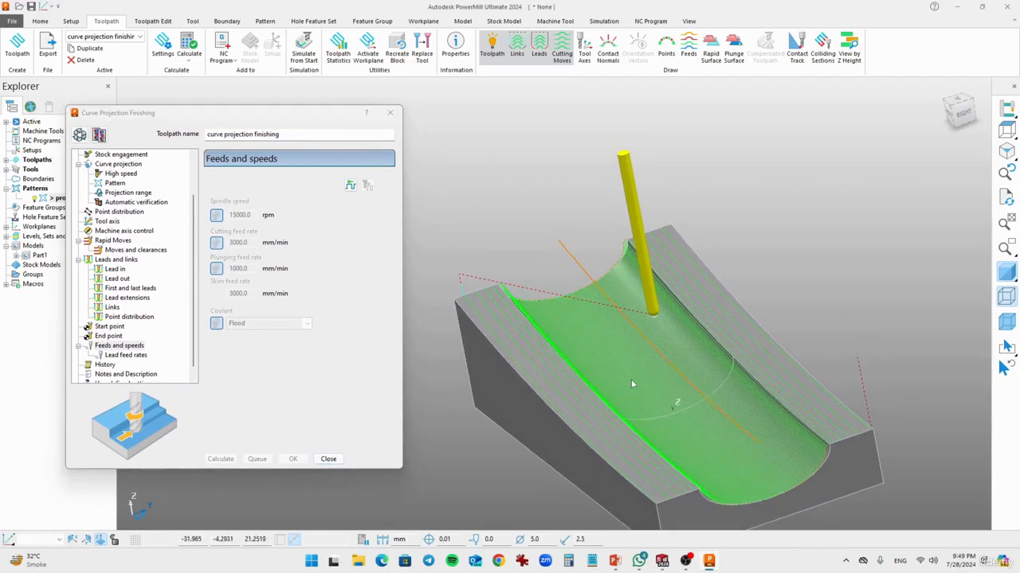
left_click(328, 459)
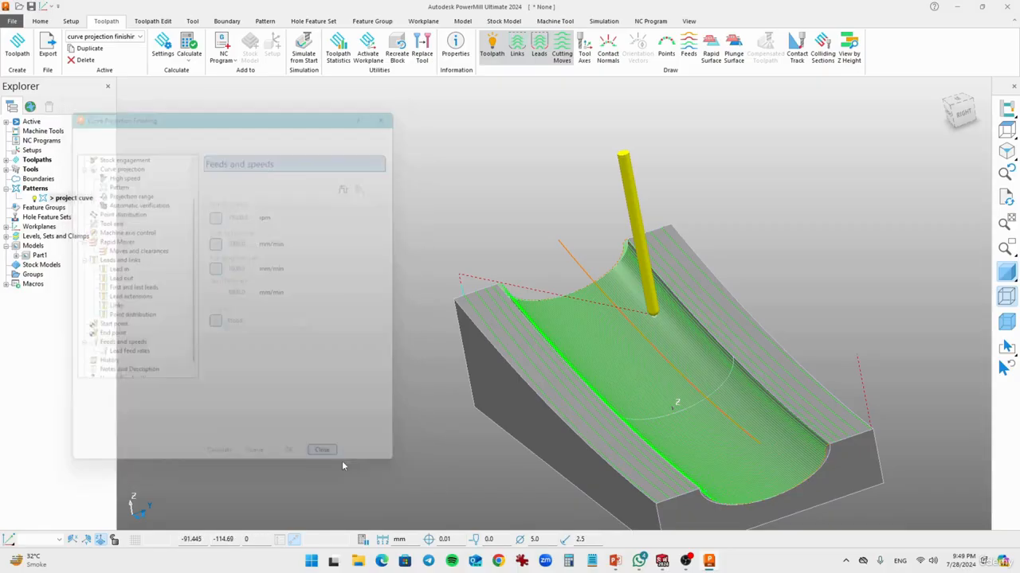
Simulate the curve projection finishing toolpath with the 5mm BN tool at 10.0 x feed rate
left_click(605, 22)
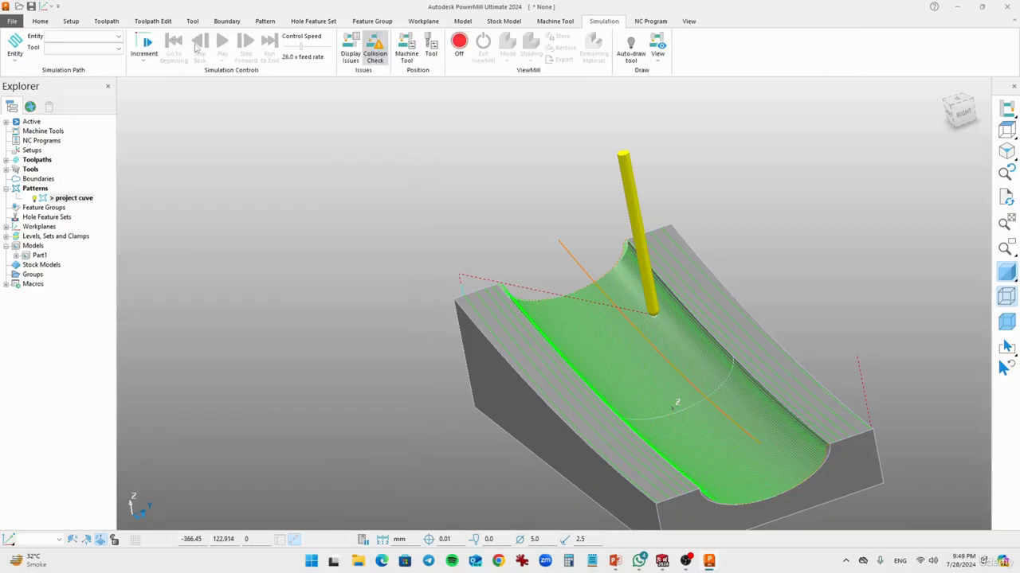
left_click(116, 36)
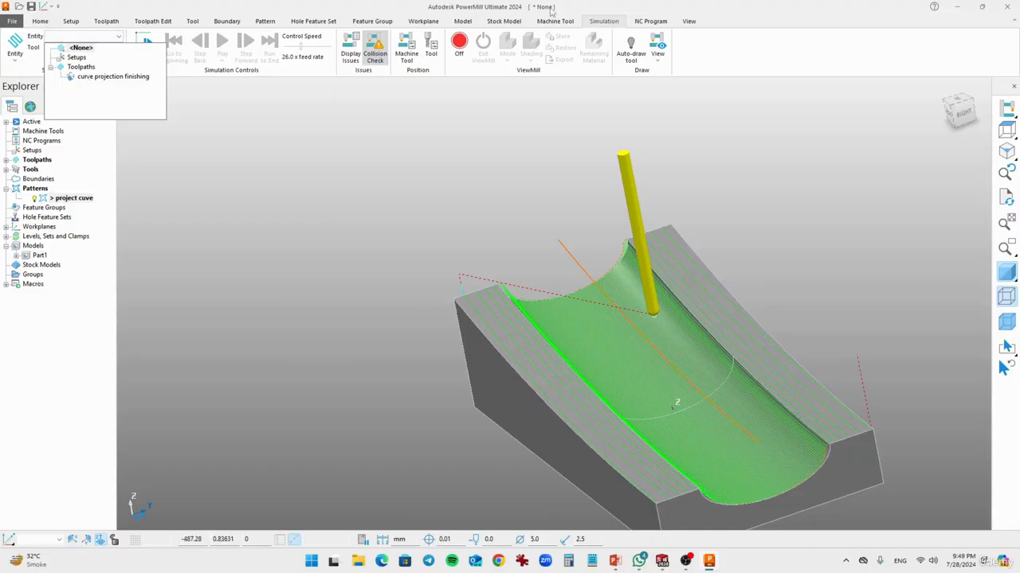
left_click(112, 76)
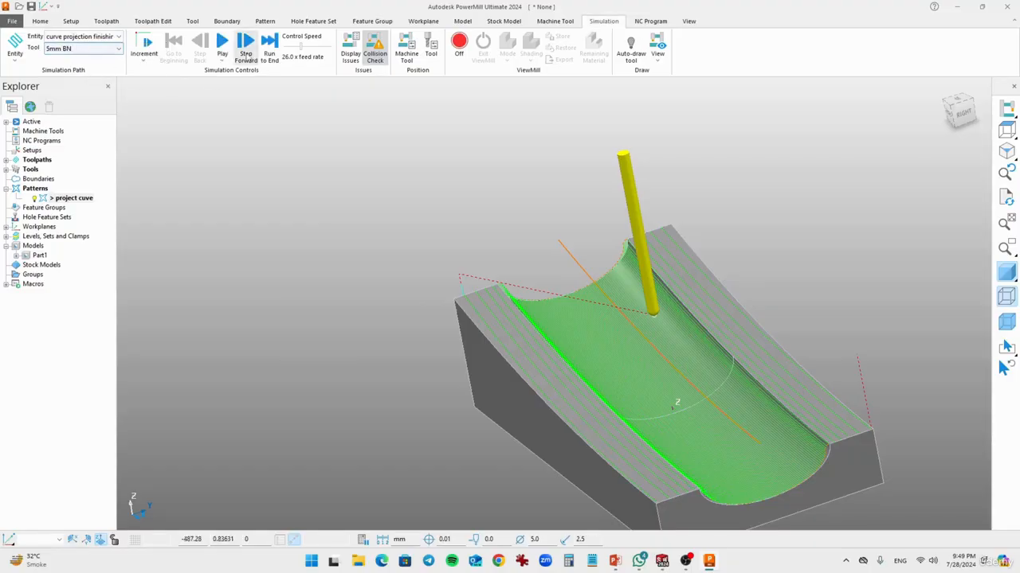
left_click(224, 47)
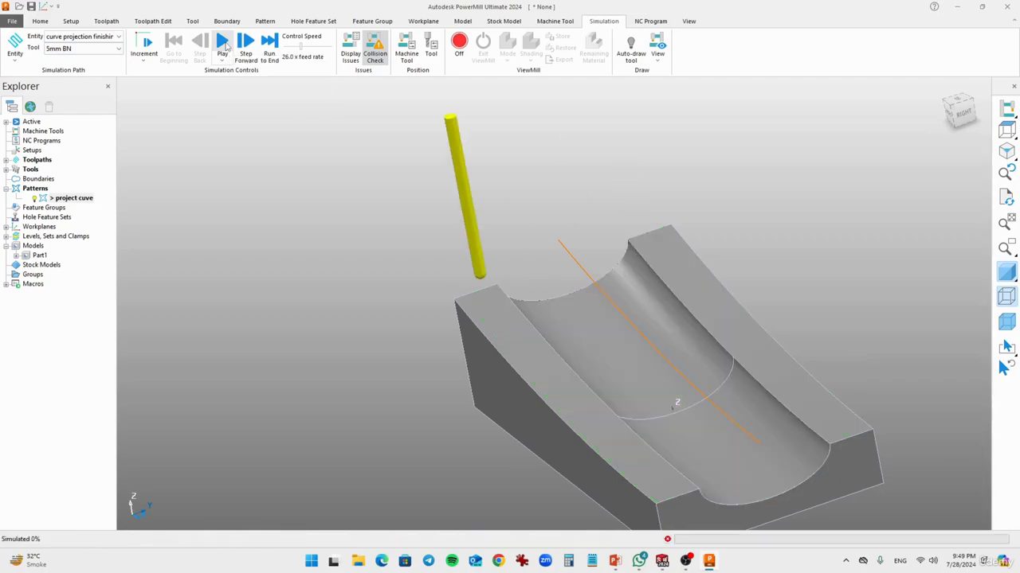
left_click(293, 47)
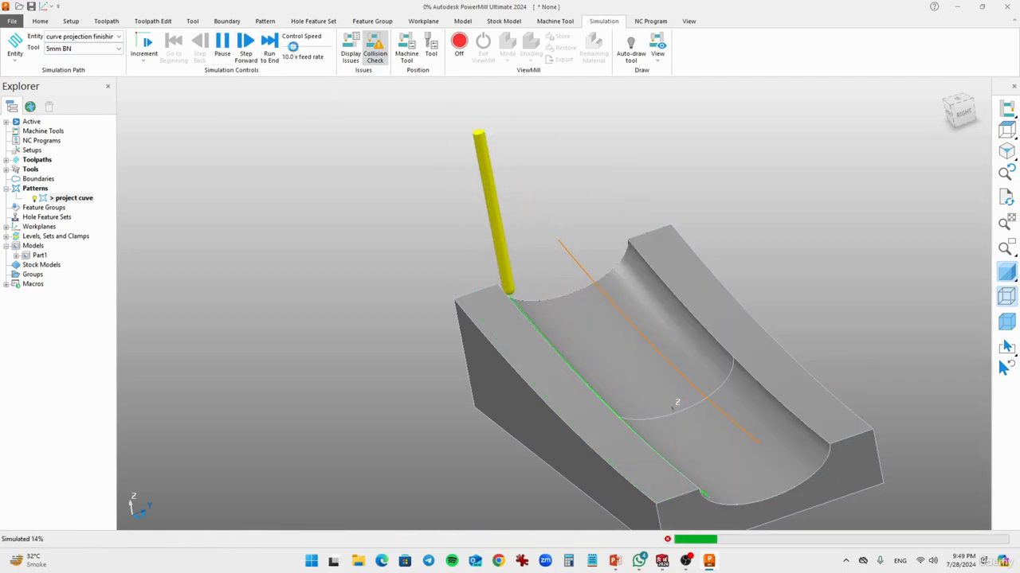
Examine the simulated passes and links along the channel's edge, then the full toolpath's coverage of the channel and the surfaces beside it
scroll(518, 334, "up", 6)
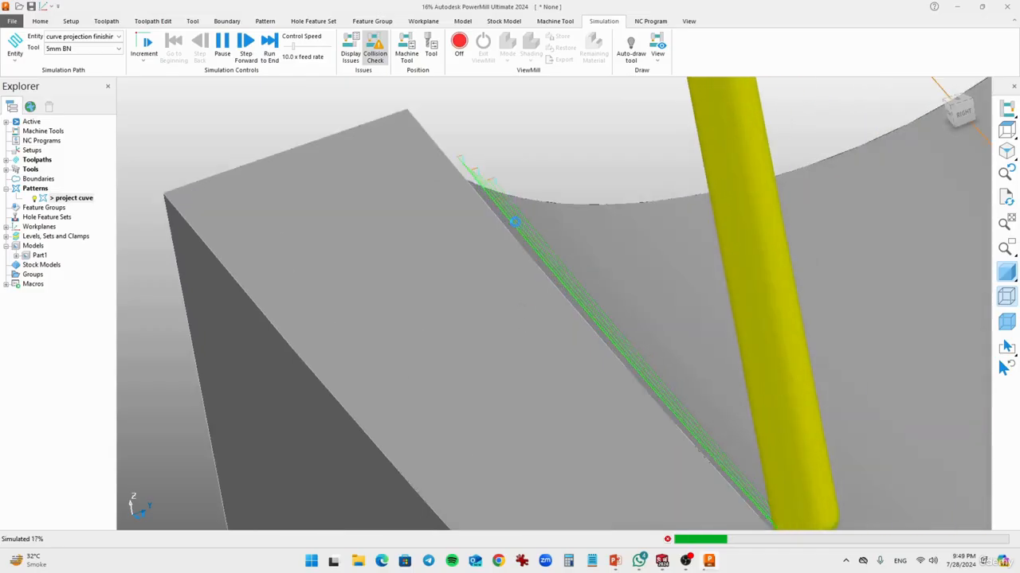
scroll(517, 191, "up", 3)
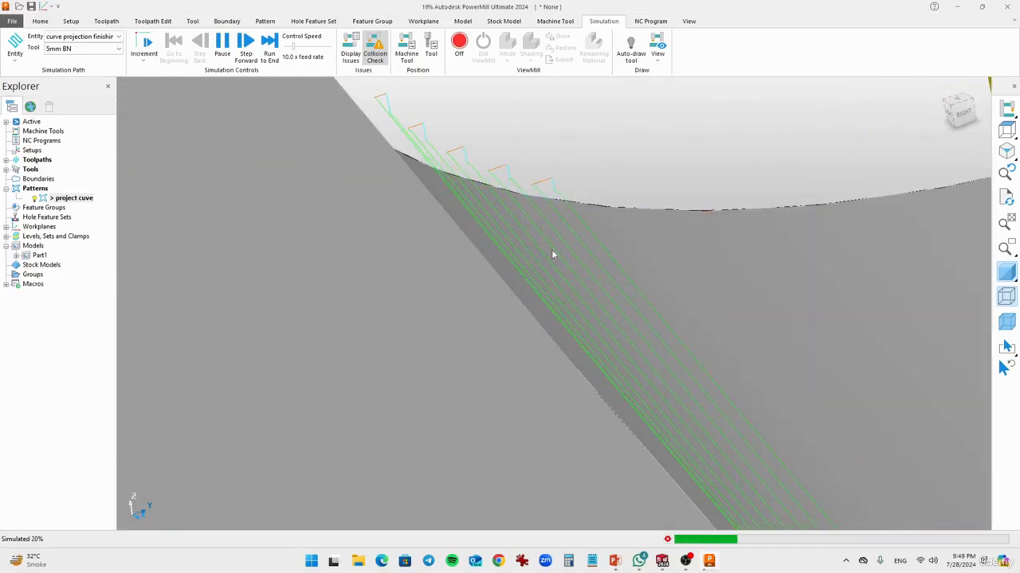
middle_click_drag(558, 225, 558, 241)
scroll(571, 261, "down", 4)
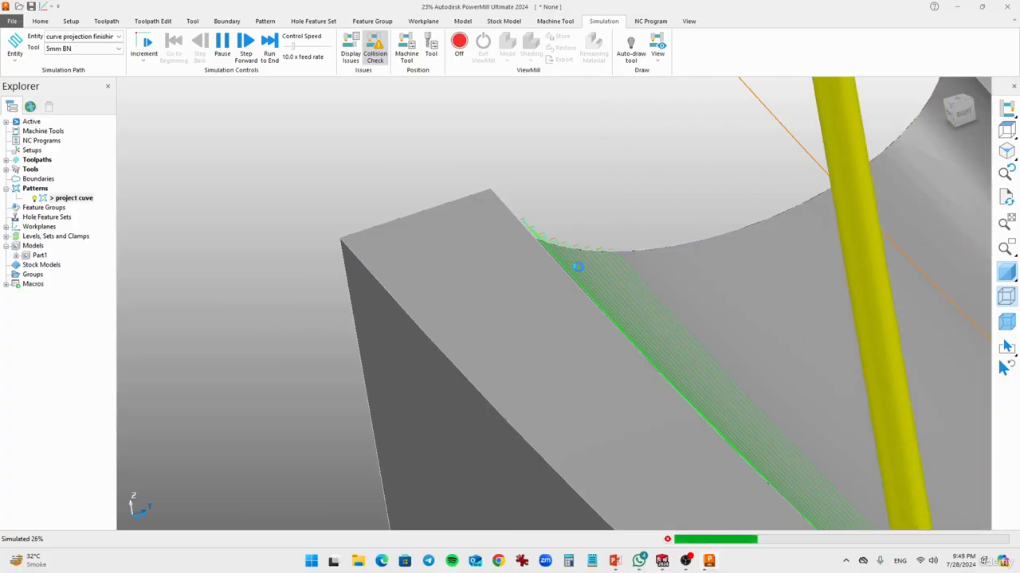
scroll(603, 300, "down", 5)
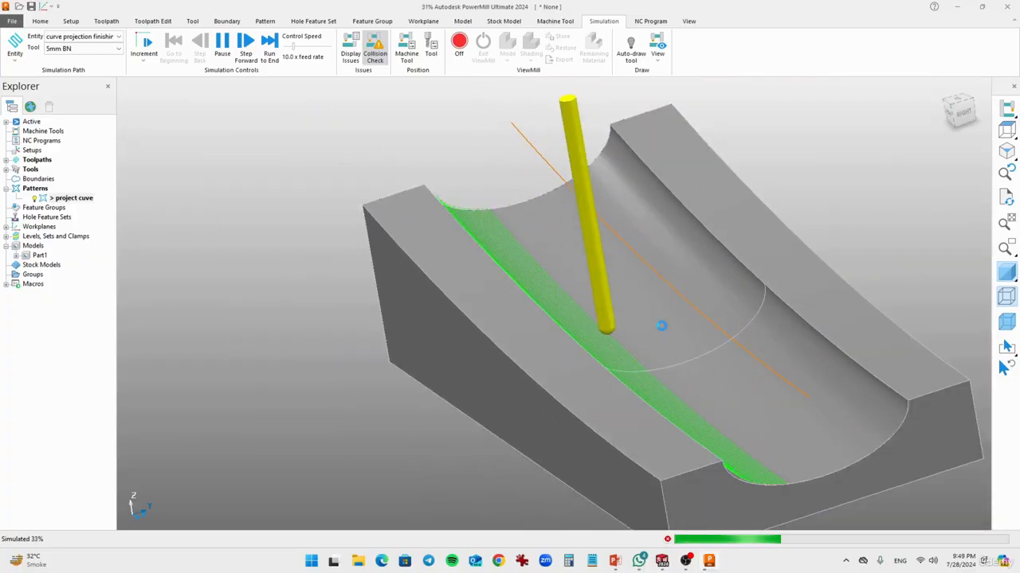
scroll(605, 344, "up", 3)
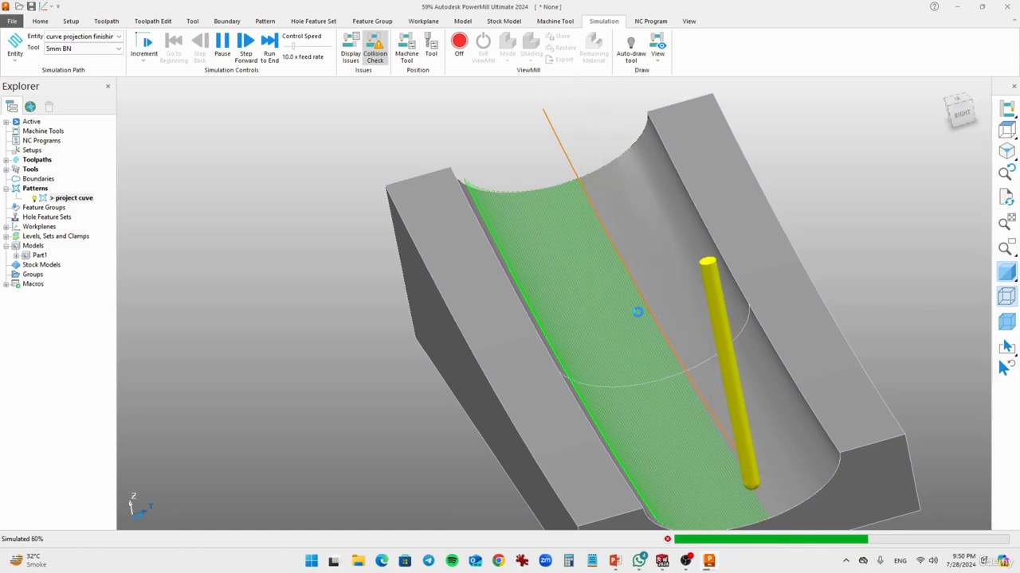
mouse_move(615, 344)
middle_mouse_down()
mouse_move(635, 303)
mouse_move(659, 308)
middle_mouse_up()
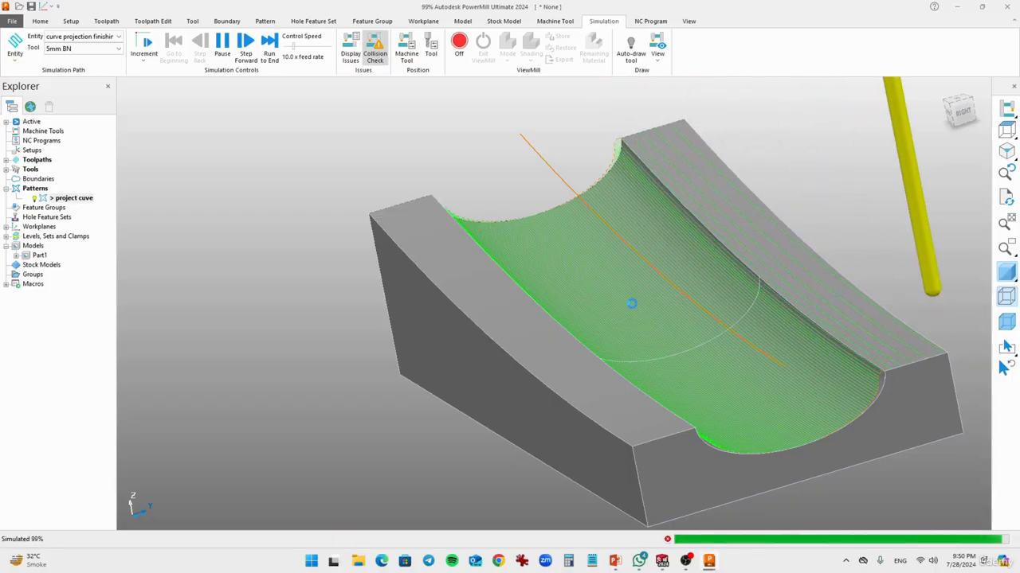
middle_click_drag(775, 359, 639, 394)
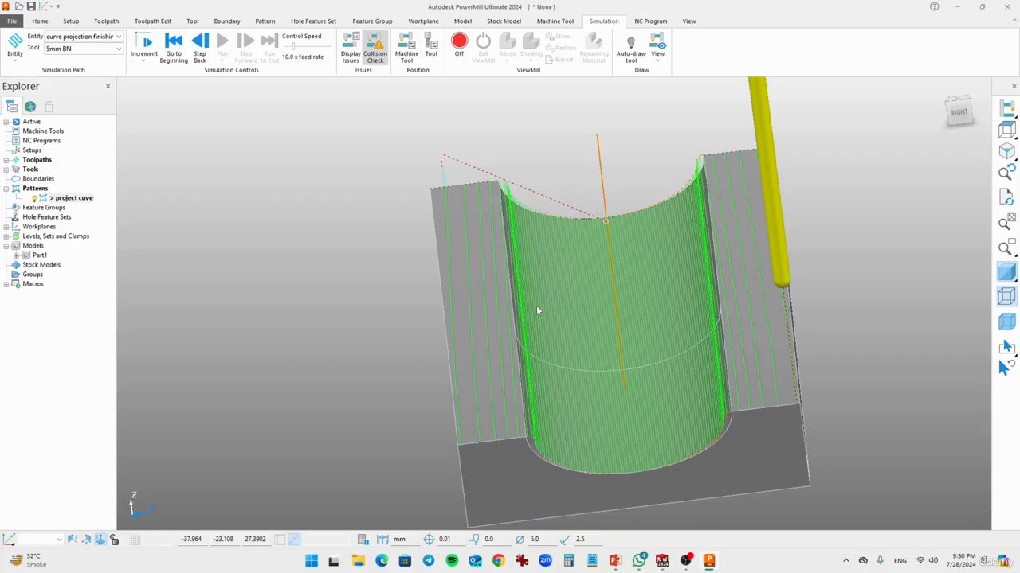
middle_click_drag(616, 358, 643, 353)
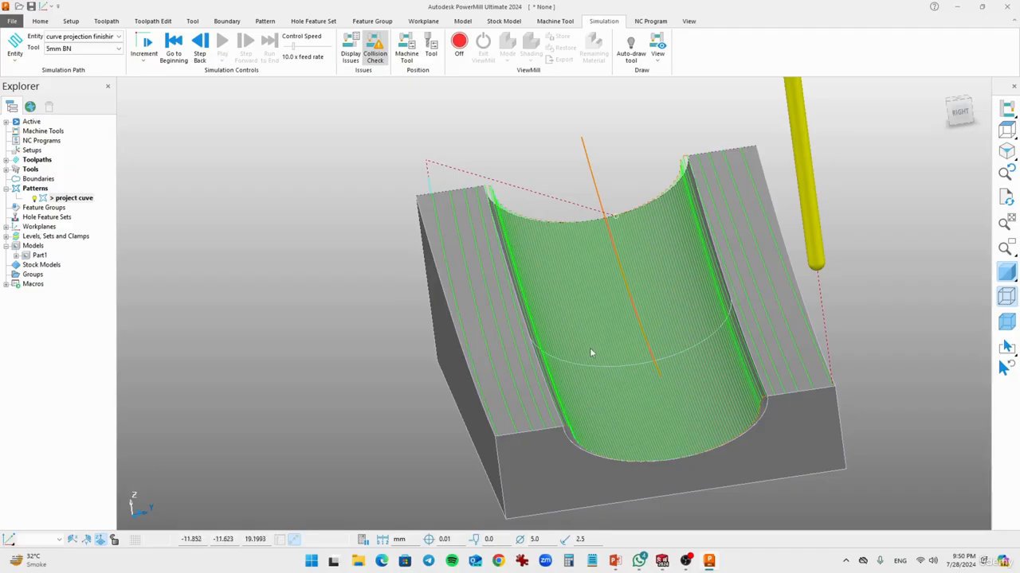
middle_click_drag(591, 353, 704, 266)
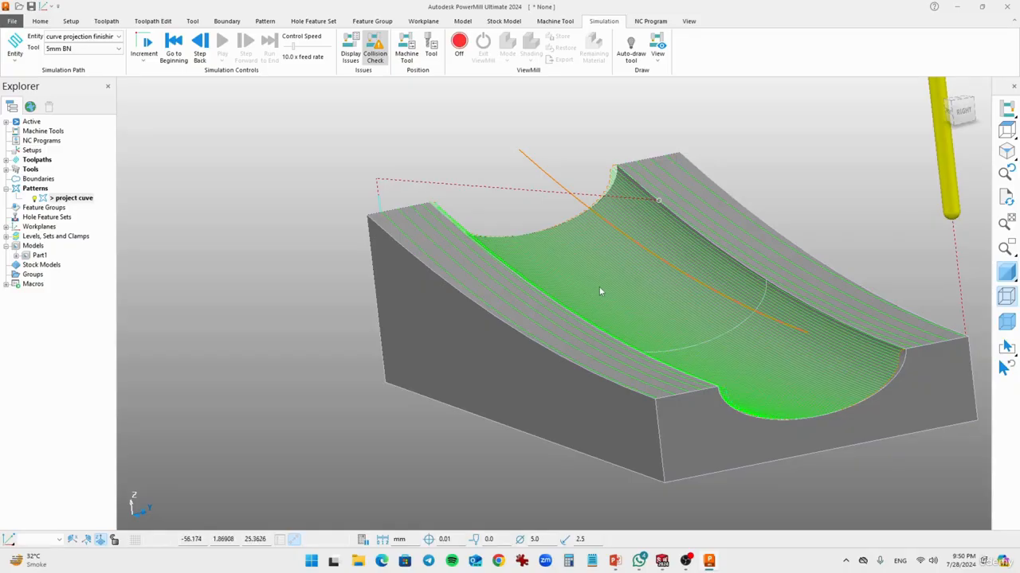
middle_click_drag(558, 285, 461, 301, "shift")
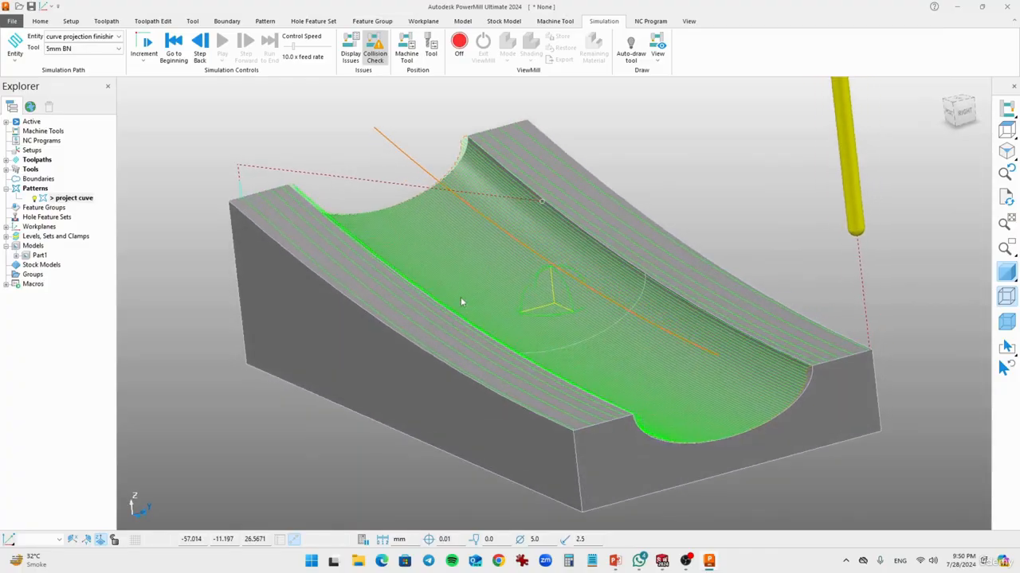